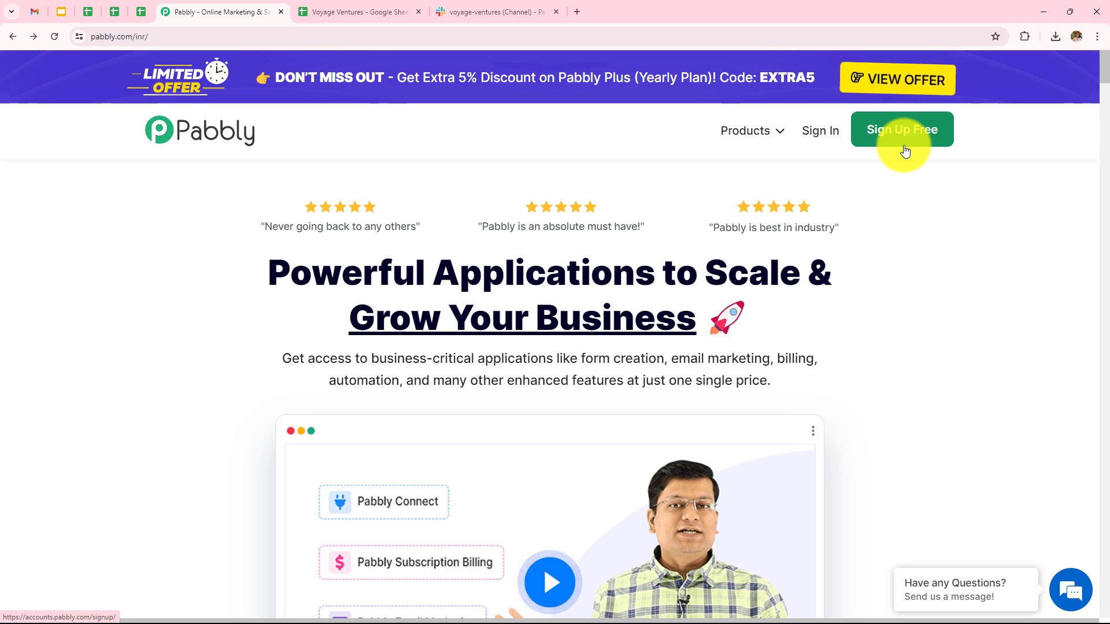
Sign in and open the Pabbly Connect dashboard, cancelling a new folder without creating it
left_click(817, 134)
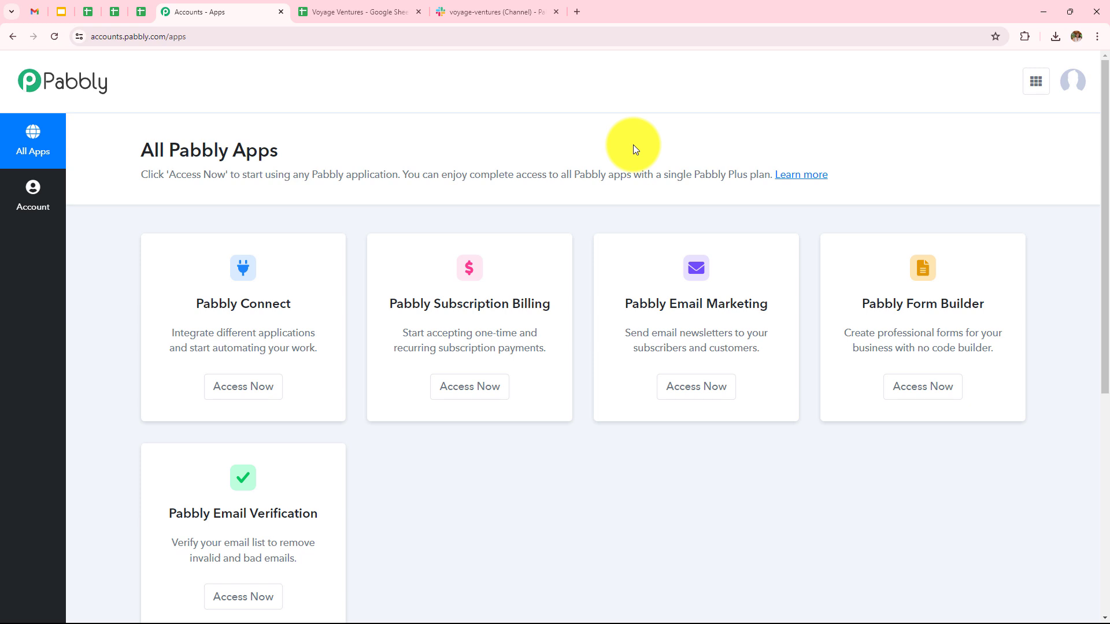
left_click(267, 386)
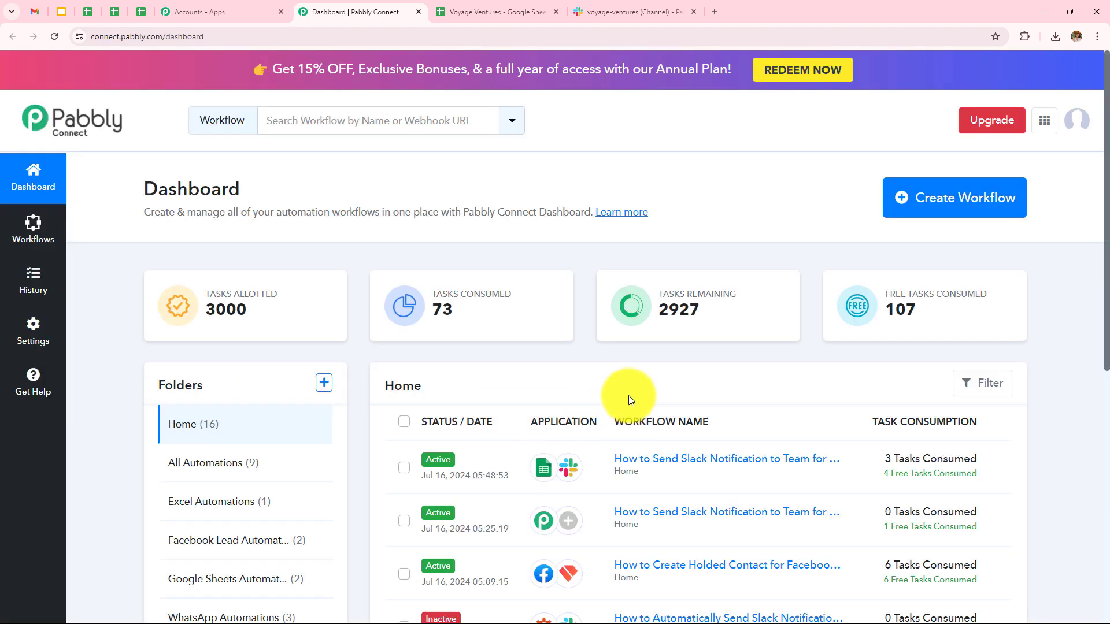
scroll(628, 397, "down", 2)
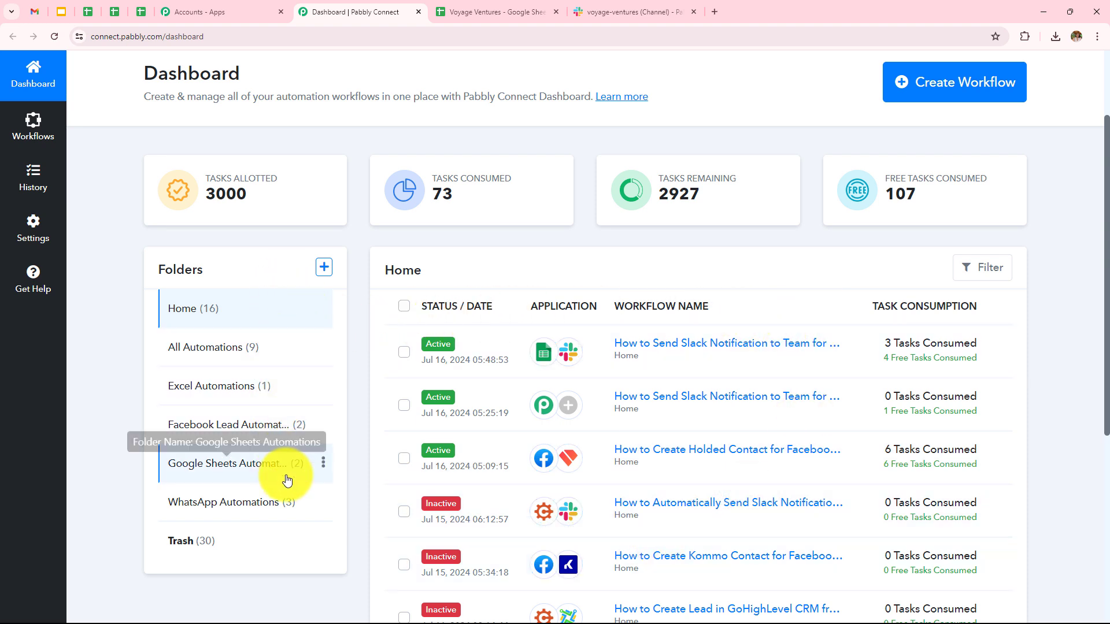
left_click(324, 275)
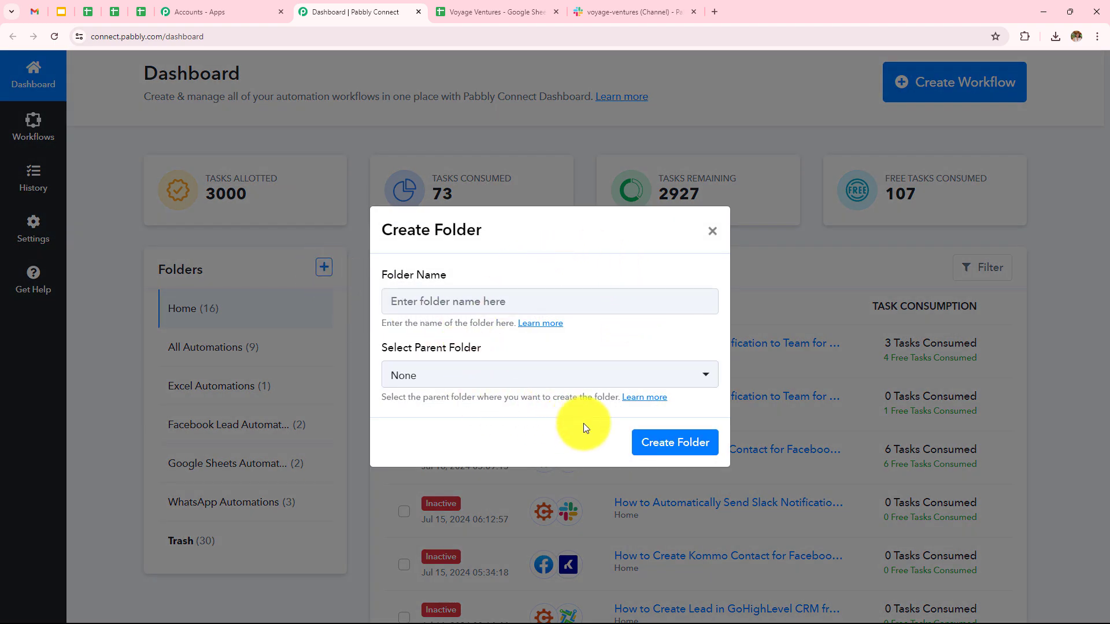
left_click(712, 231)
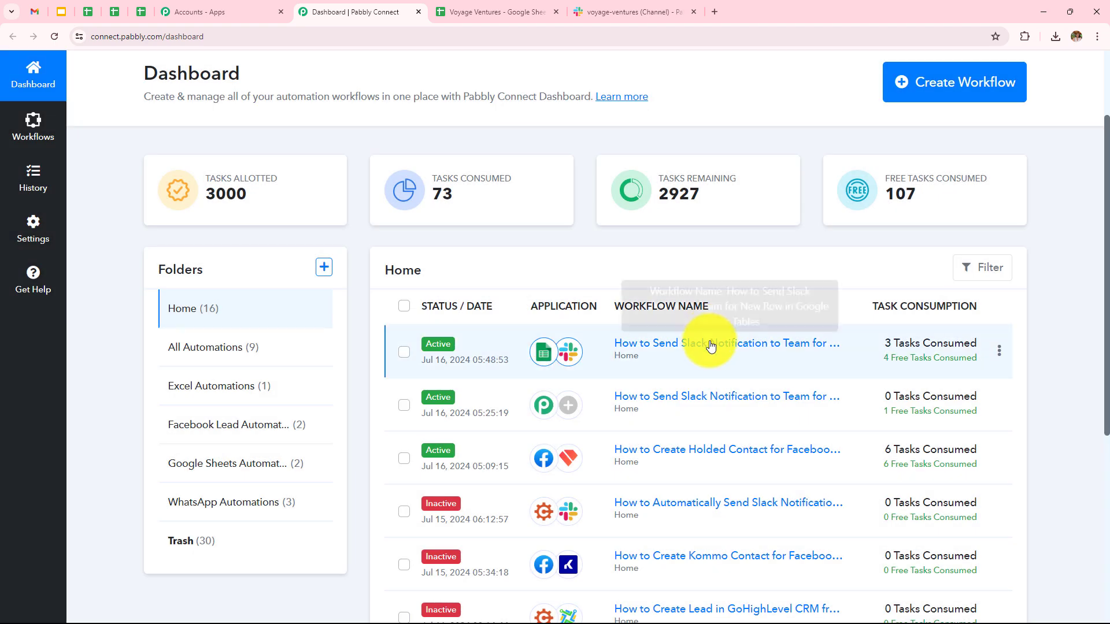
scroll(711, 344, "up", 2)
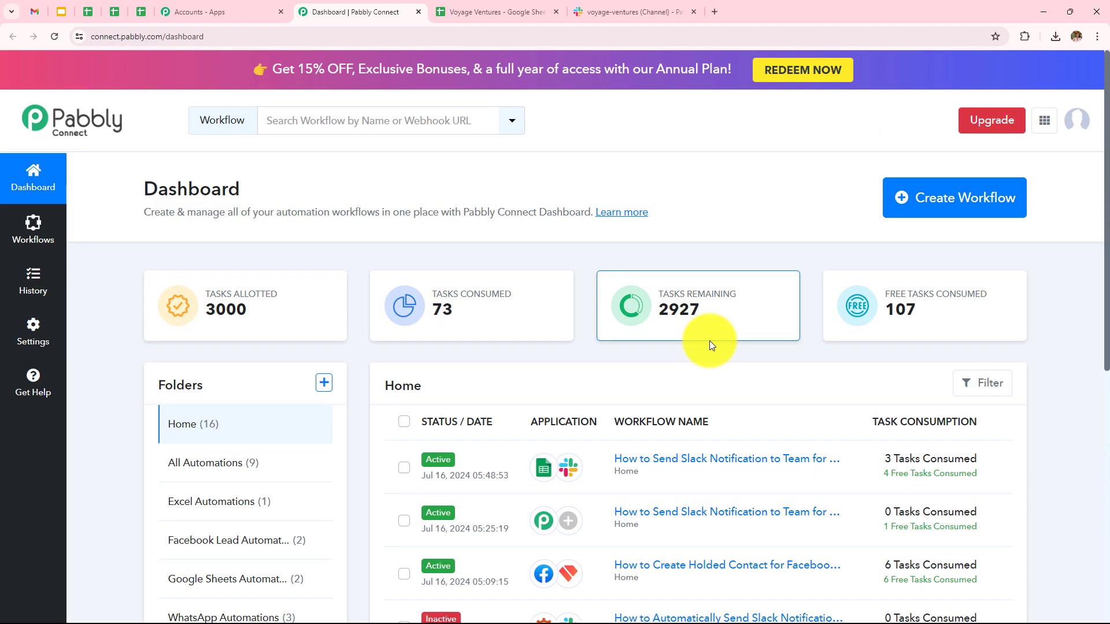
Create the 'How to Send Slack Notification…' workflow in the Google Sheets Automations folder
left_click(929, 207)
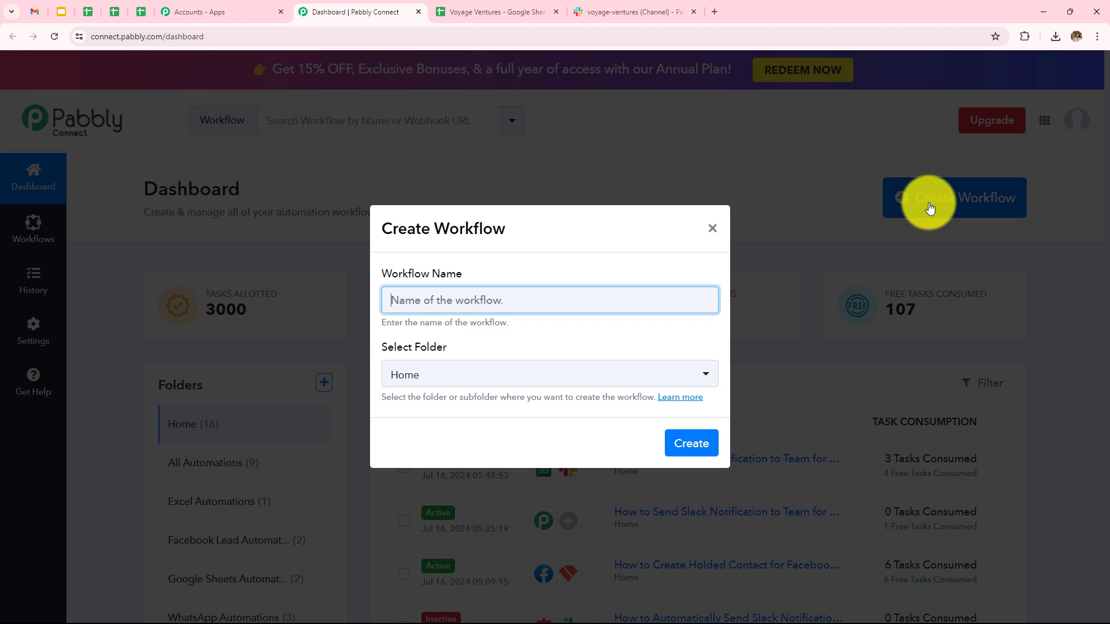
key("ctrl+v")
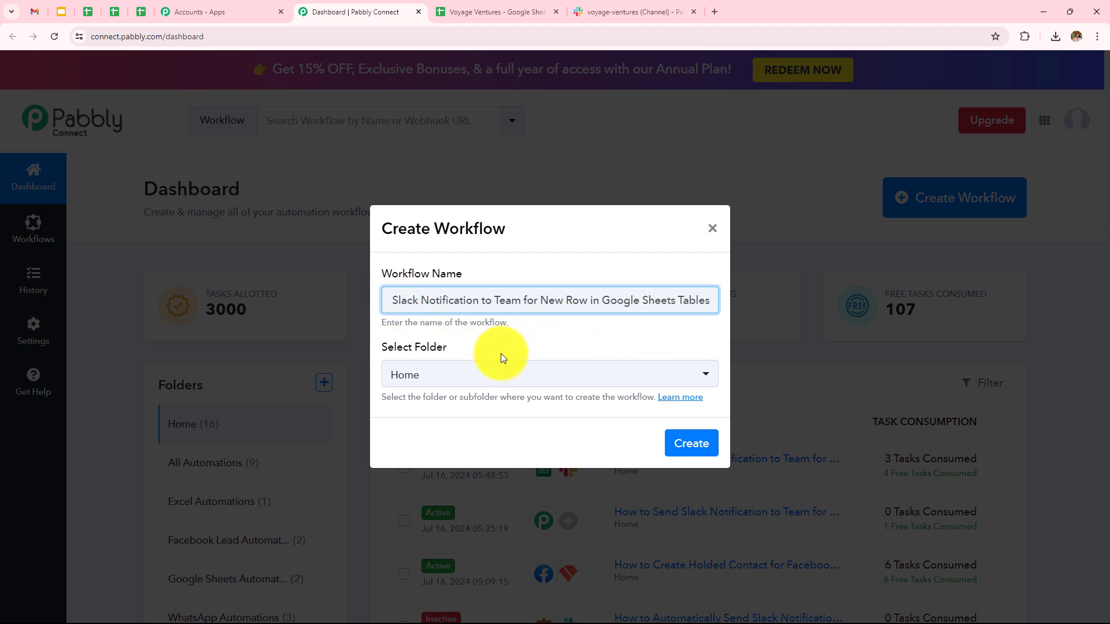
left_click(497, 375)
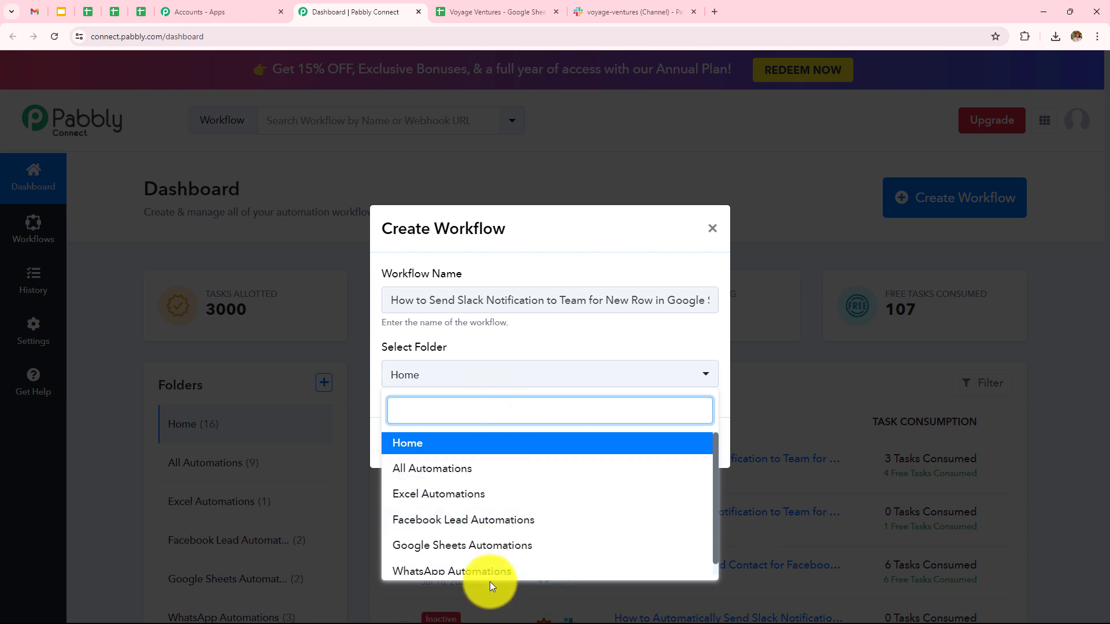
scroll(491, 503, "down", 1)
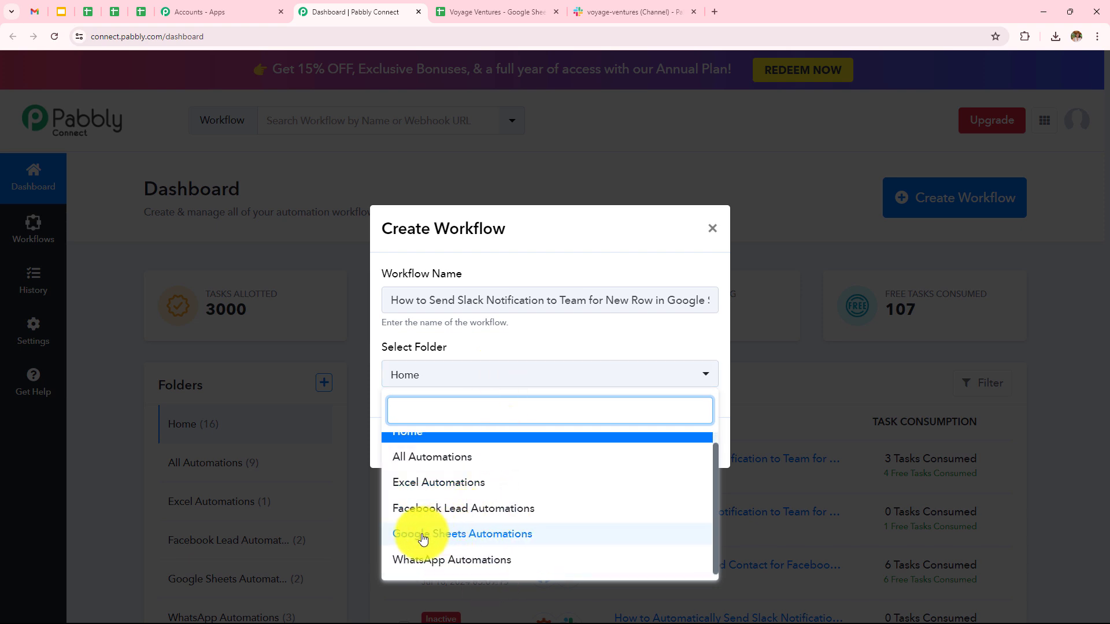
left_click(508, 544)
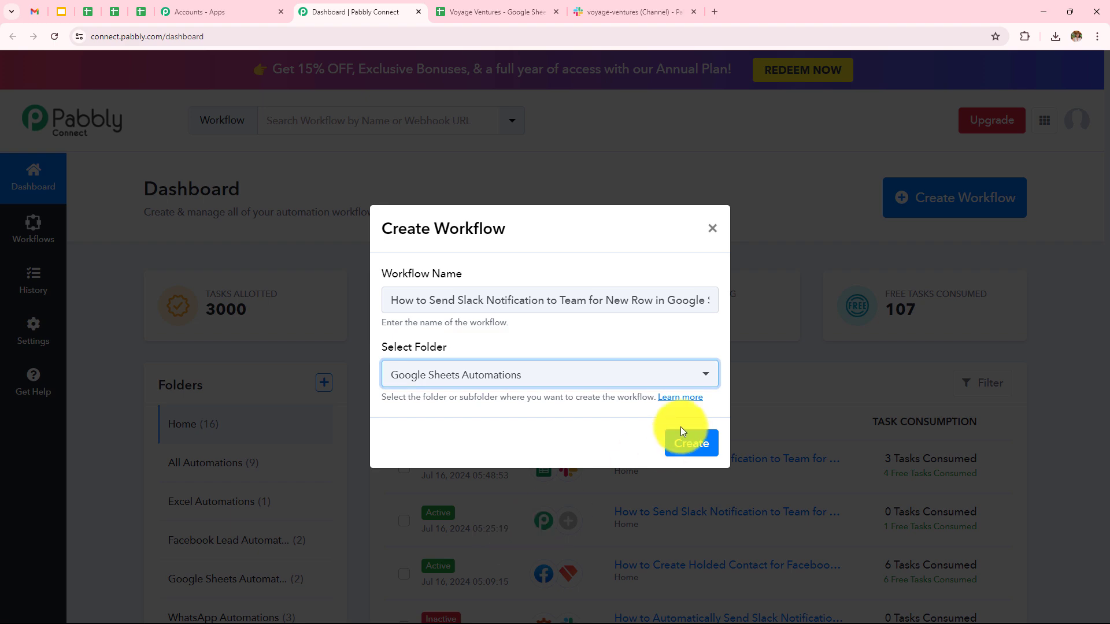
left_click(680, 445)
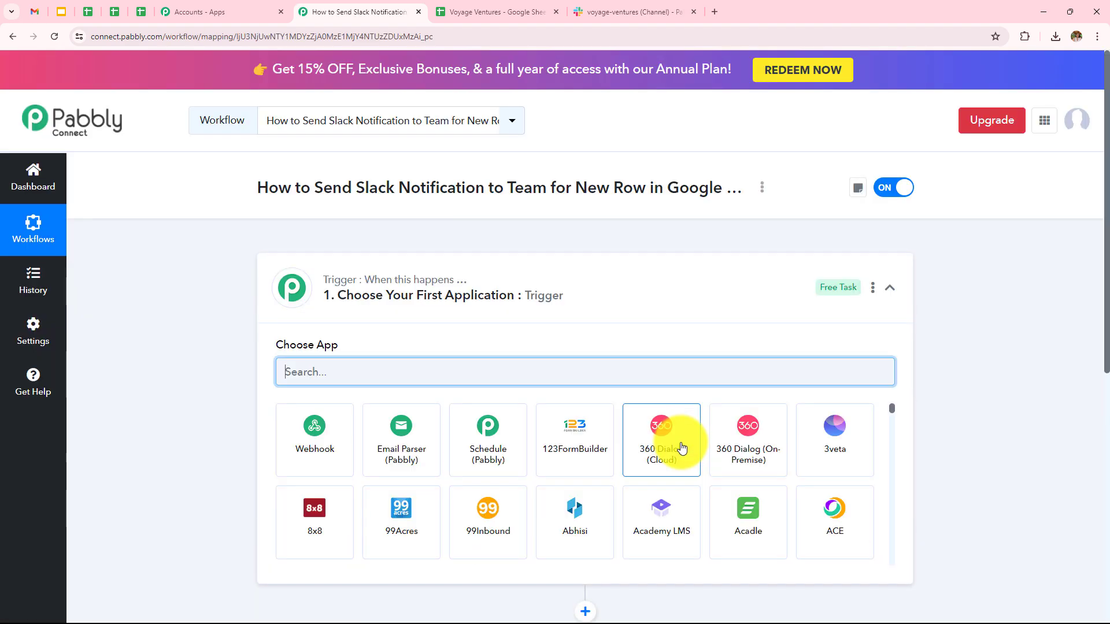
Set the trigger app to Google Sheets with the New or Updated Spreadsheet Row event
left_click(890, 288)
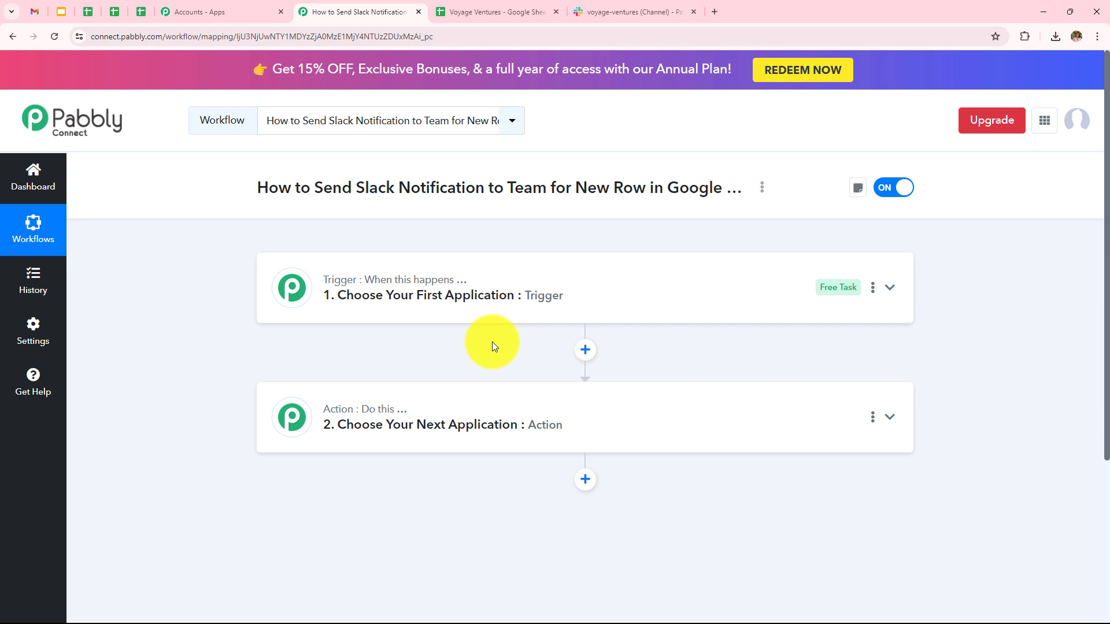
left_click(504, 303)
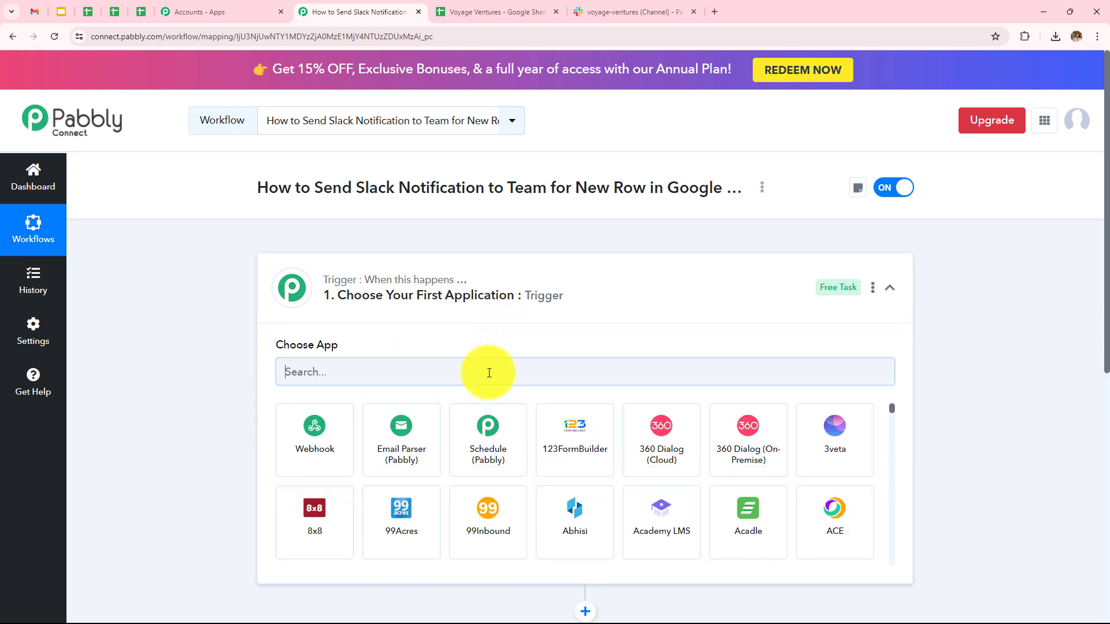
left_click(488, 372)
type("Googl")
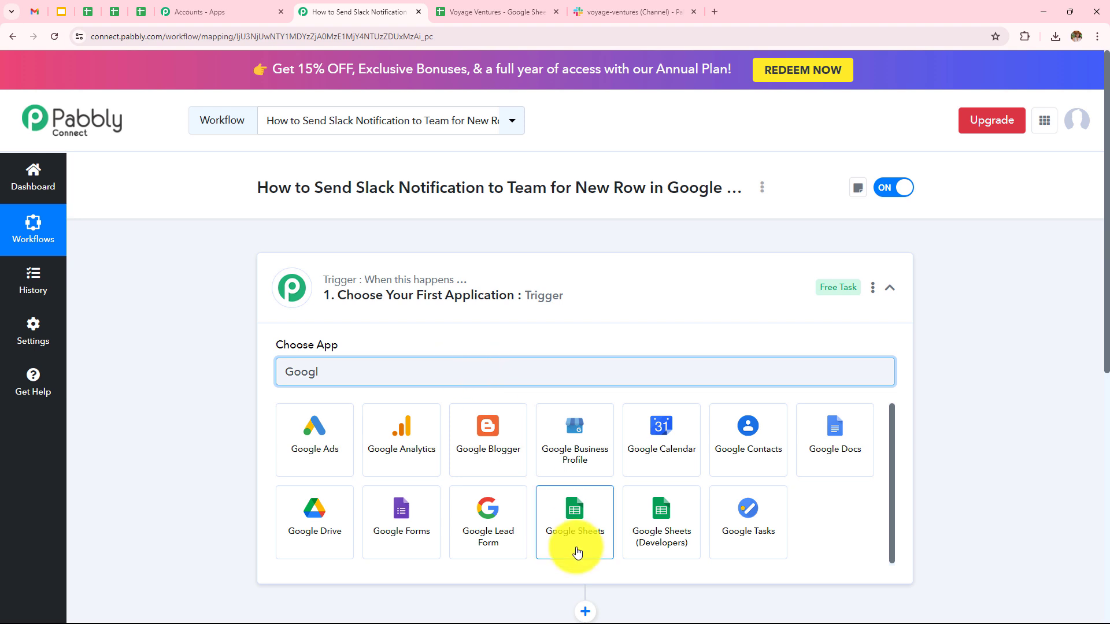
left_click(577, 552)
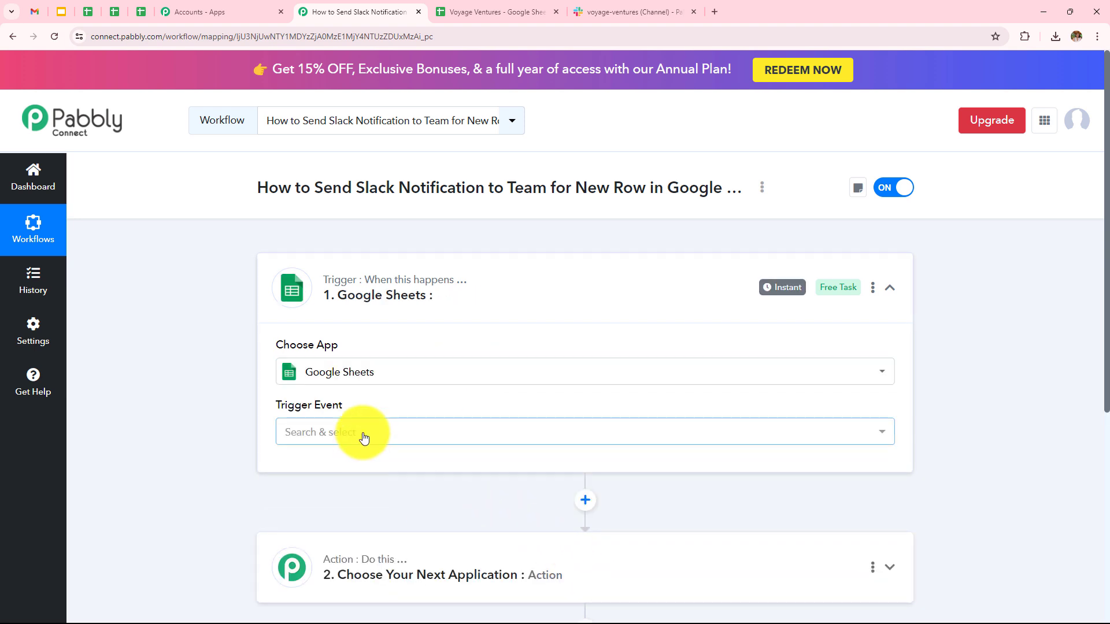
left_click(359, 436)
left_click(364, 507)
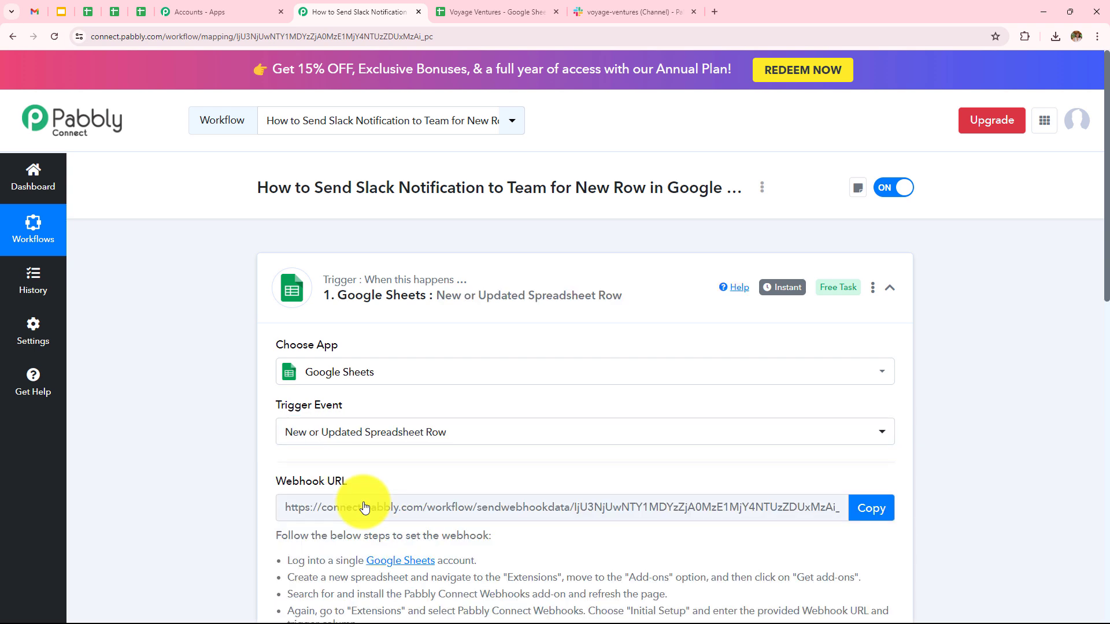
scroll(364, 507, "down", 1)
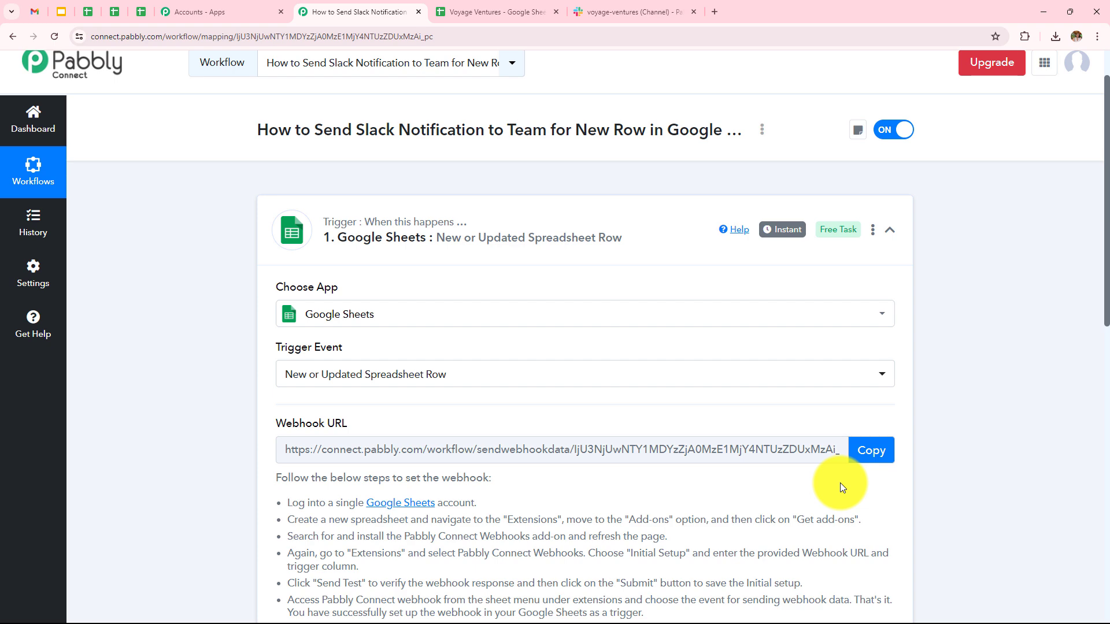
Review the Voyage Ventures spreadsheet's columns and the Status booking options
left_click(486, 12)
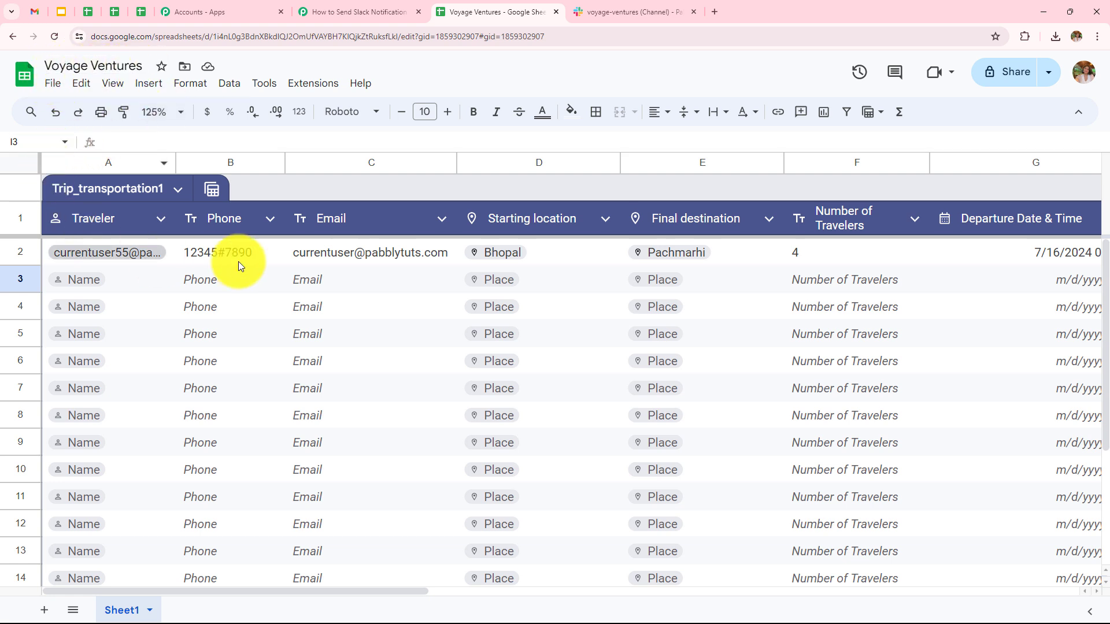
left_click_drag(383, 591, 641, 598)
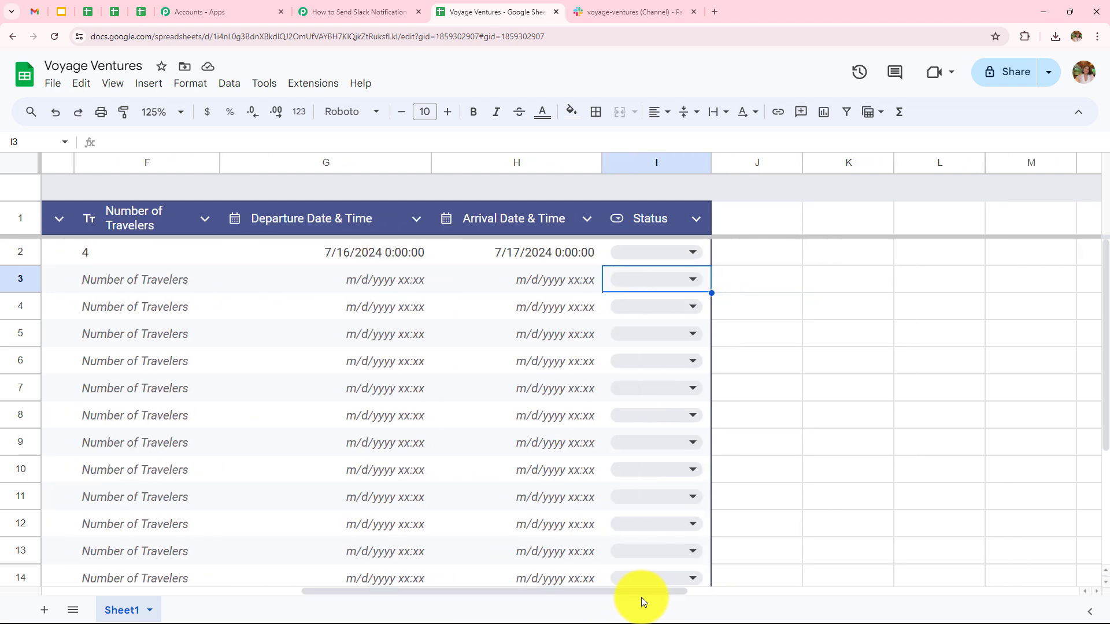
left_click(689, 256)
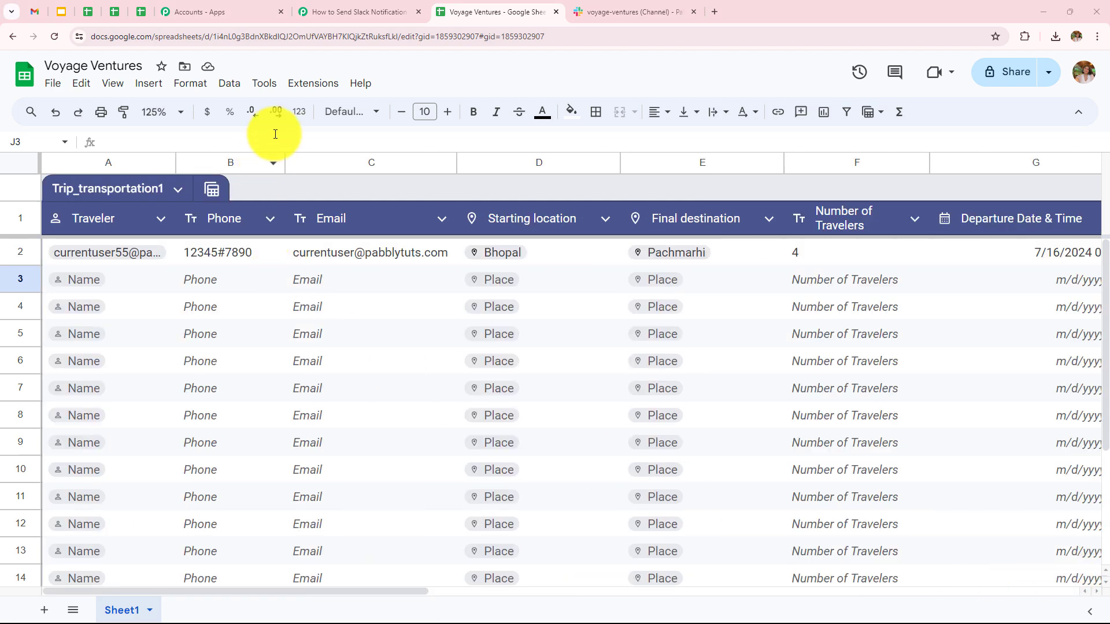
Search the add-ons marketplace for the Pabbly Connect Webhooks add-on
left_click(303, 86)
mouse_move(303, 106)
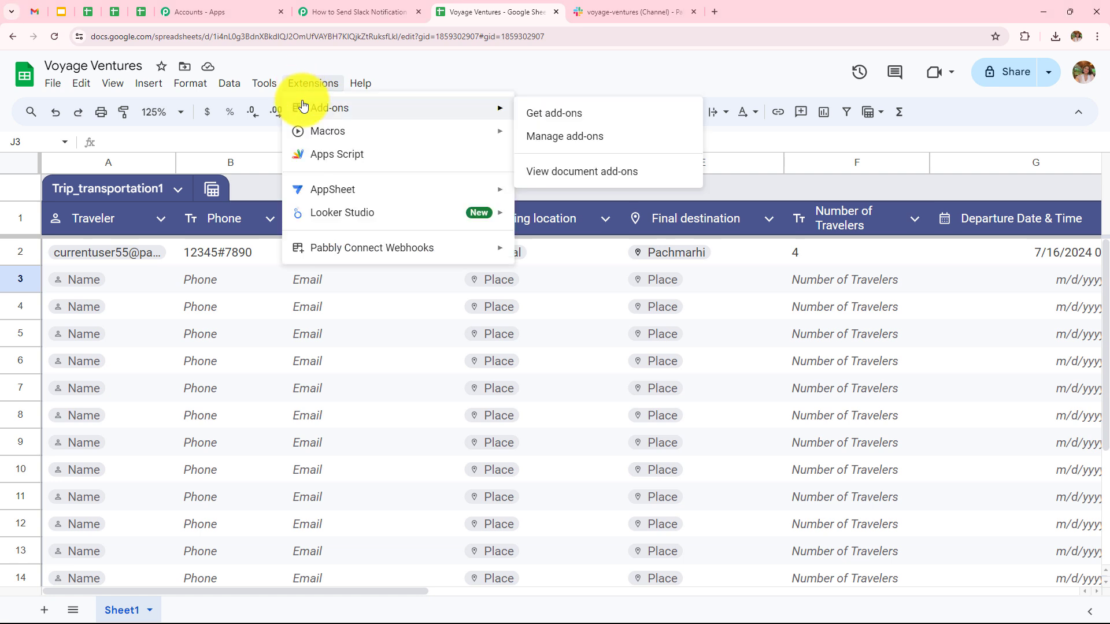
left_click(537, 112)
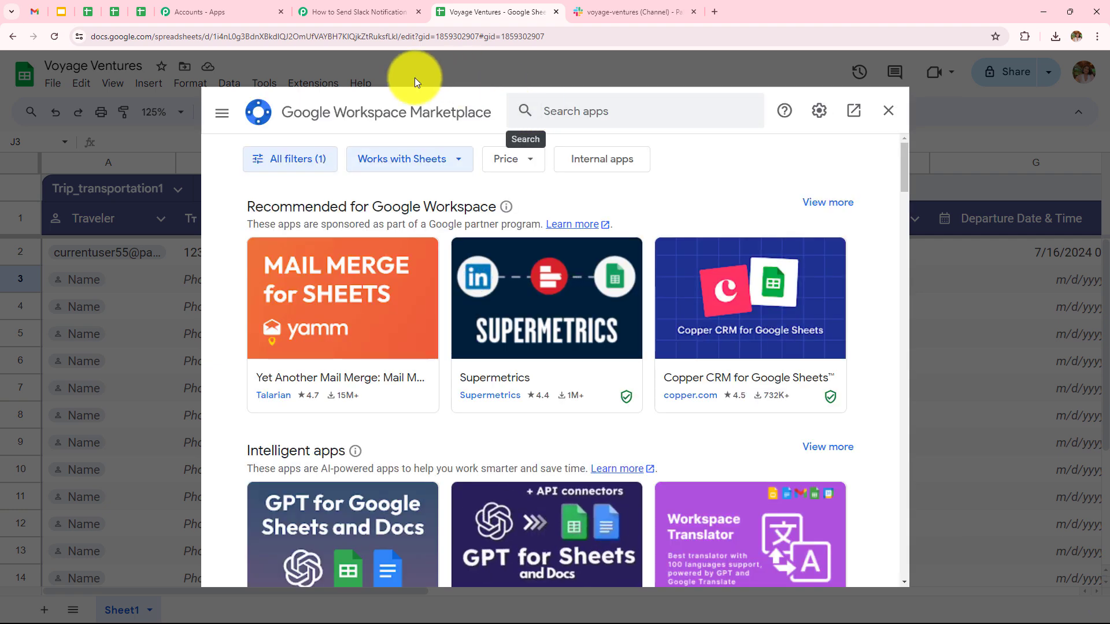
left_click(603, 111)
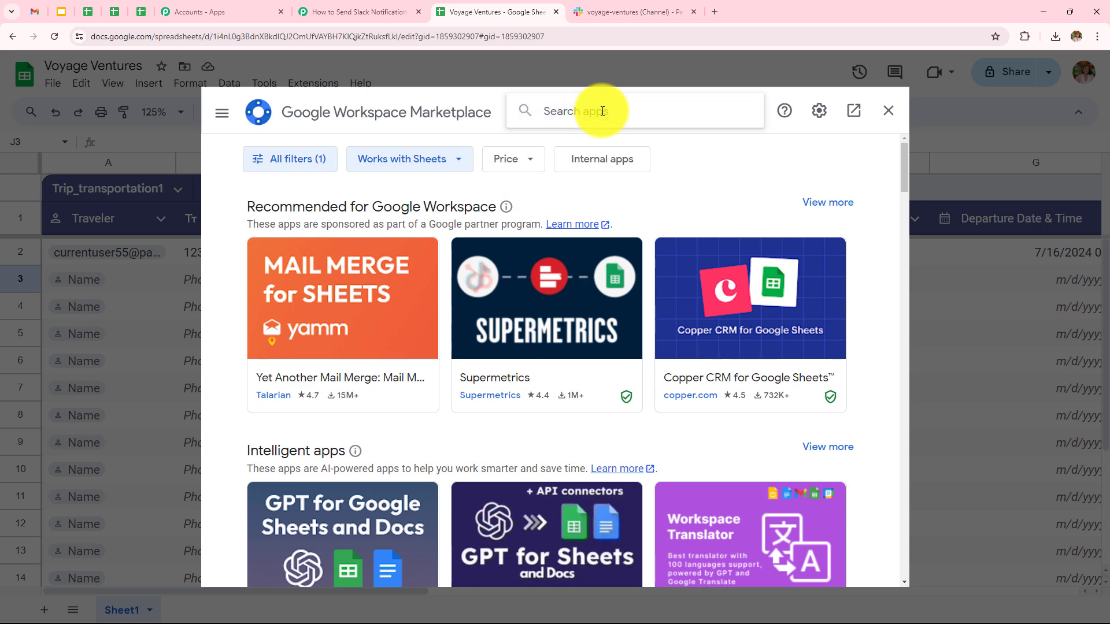
type("pabb")
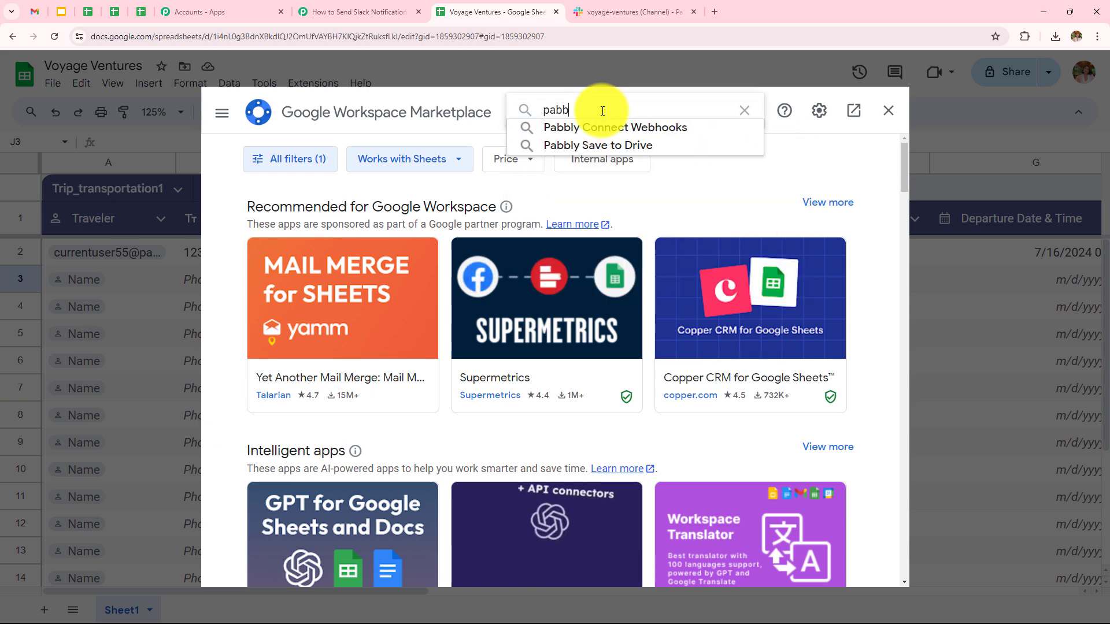
left_click(601, 126)
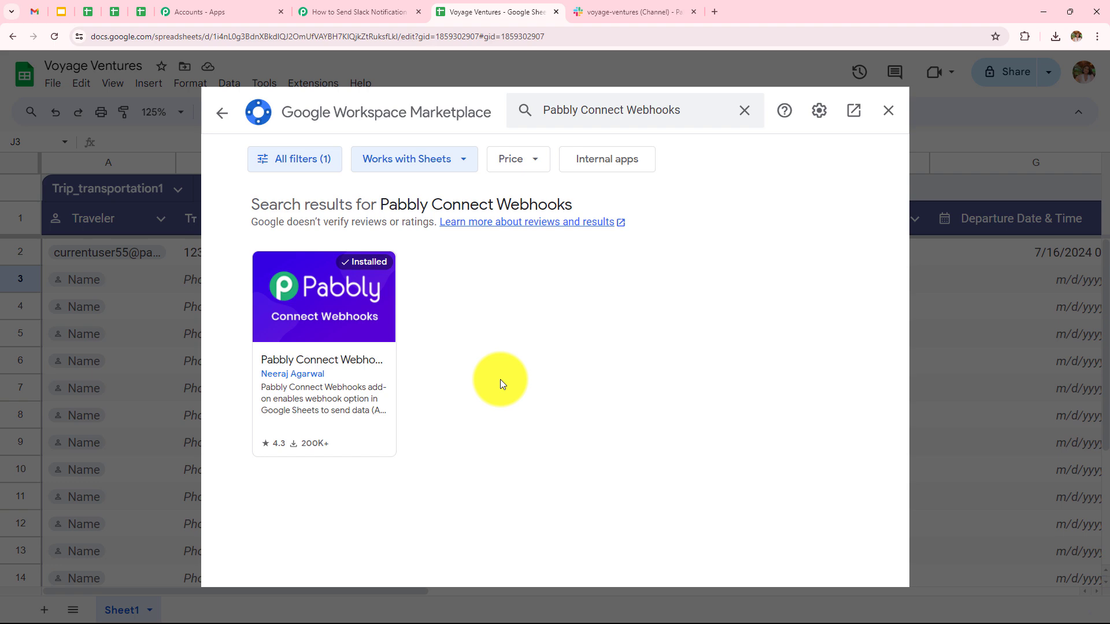
Open the Pabbly Connect Webhooks initial setup from the Extensions menu
left_click(887, 111)
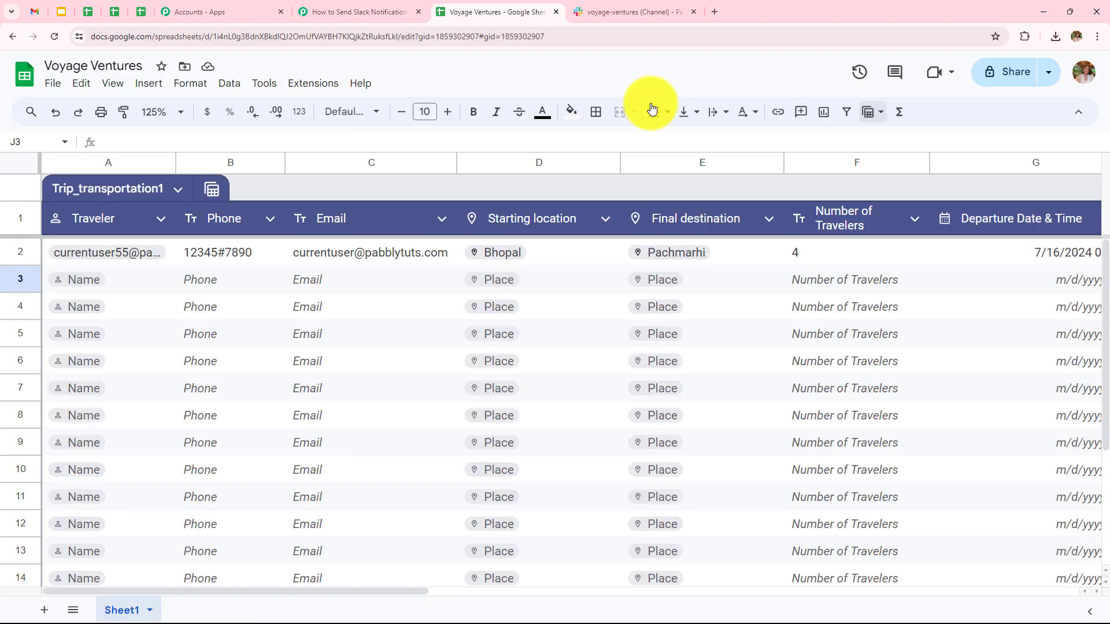
left_click(301, 85)
mouse_move(363, 250)
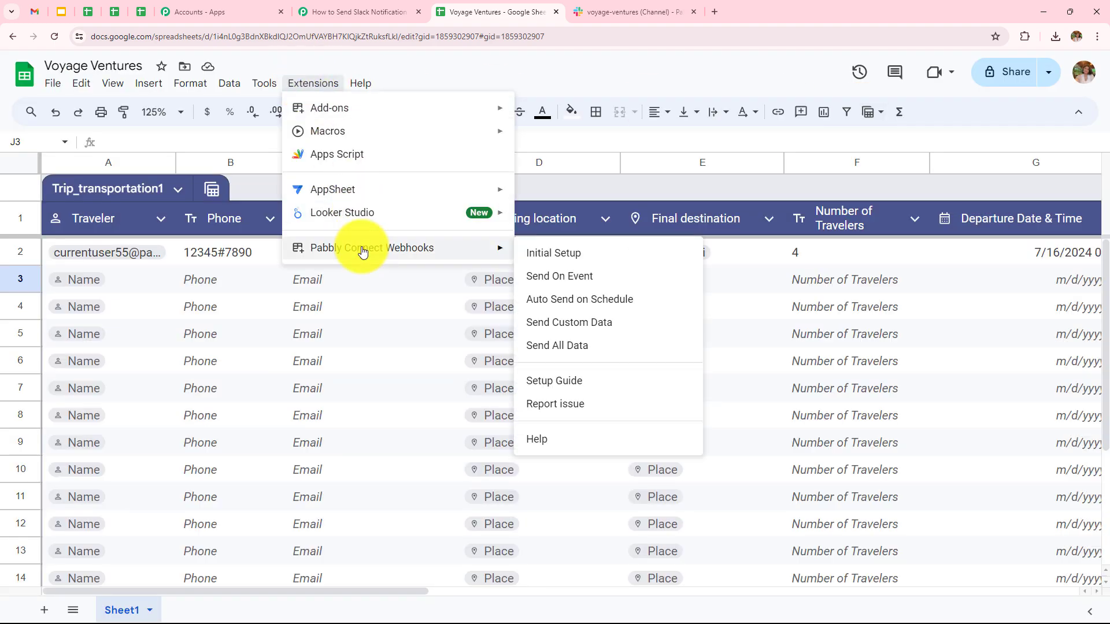
left_click(539, 259)
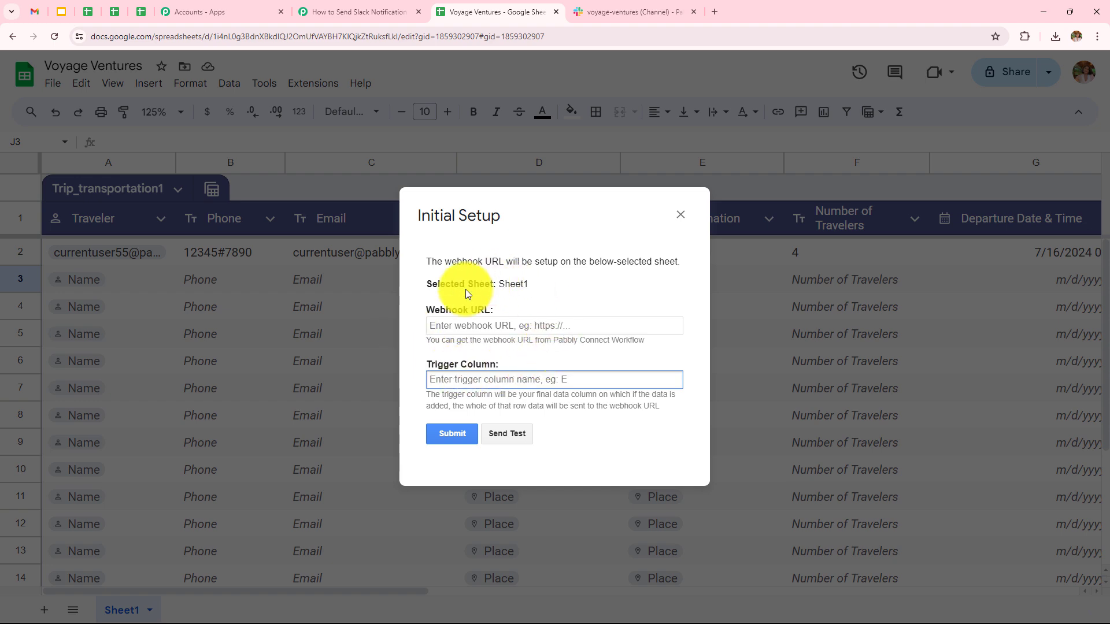
Paste the workflow's webhook URL into the setup, set trigger column I, and submit
left_click(358, 12)
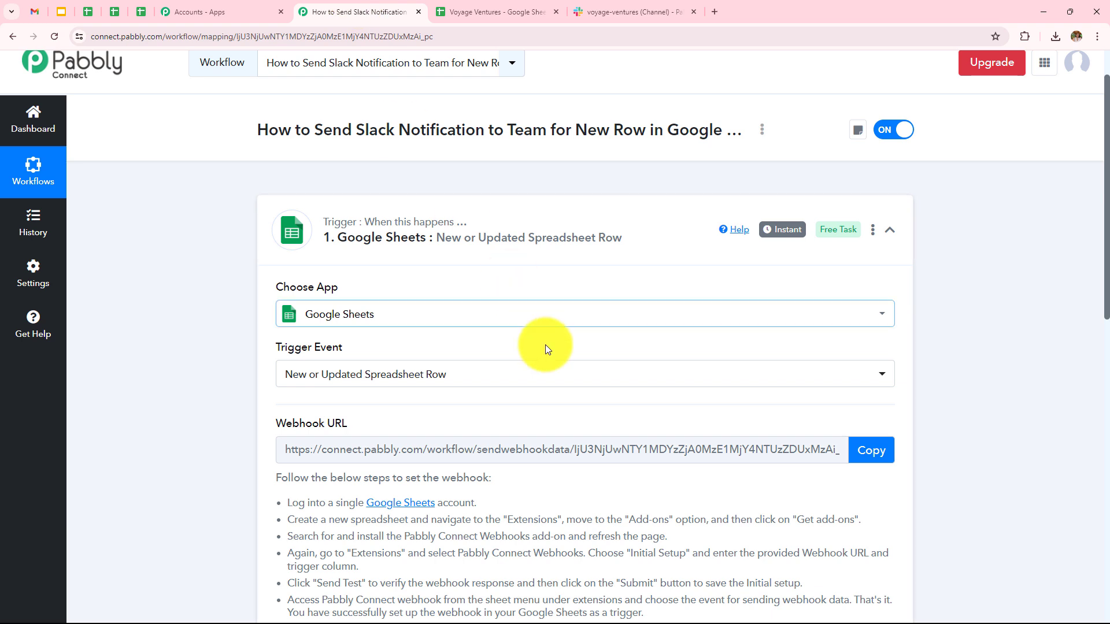
left_click(867, 459)
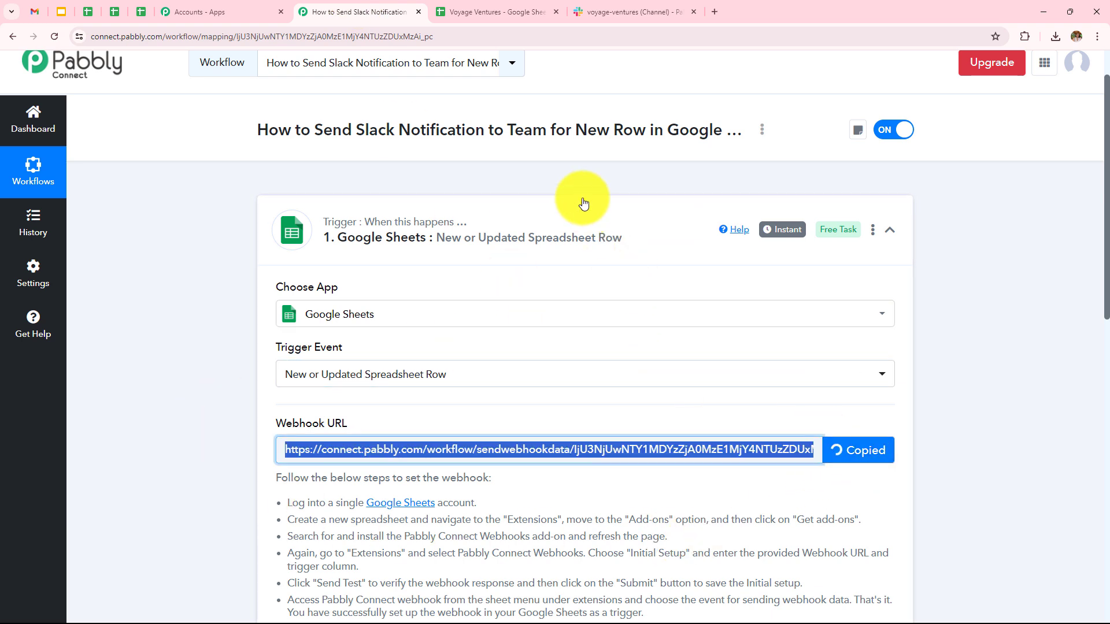
left_click(518, 16)
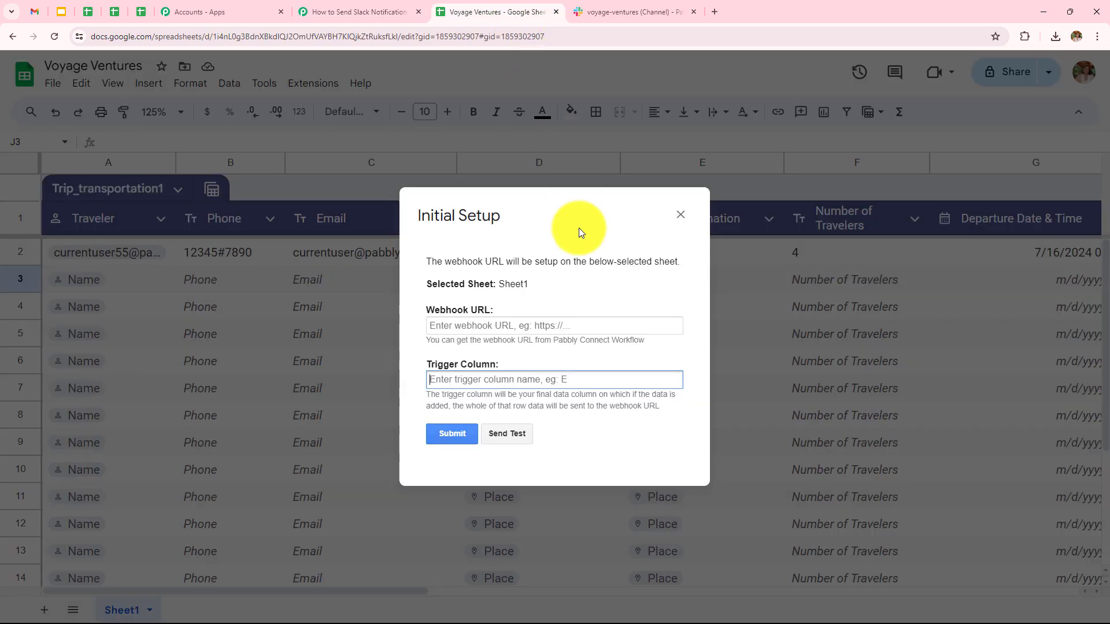
left_click(581, 325)
key("ctrl+v")
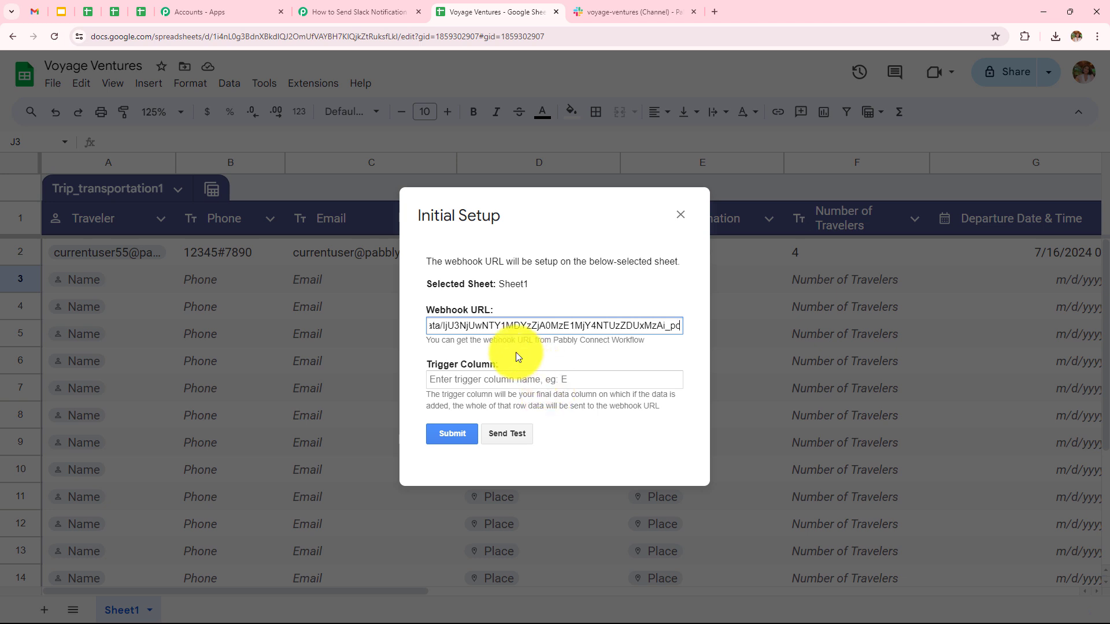
left_click(518, 379)
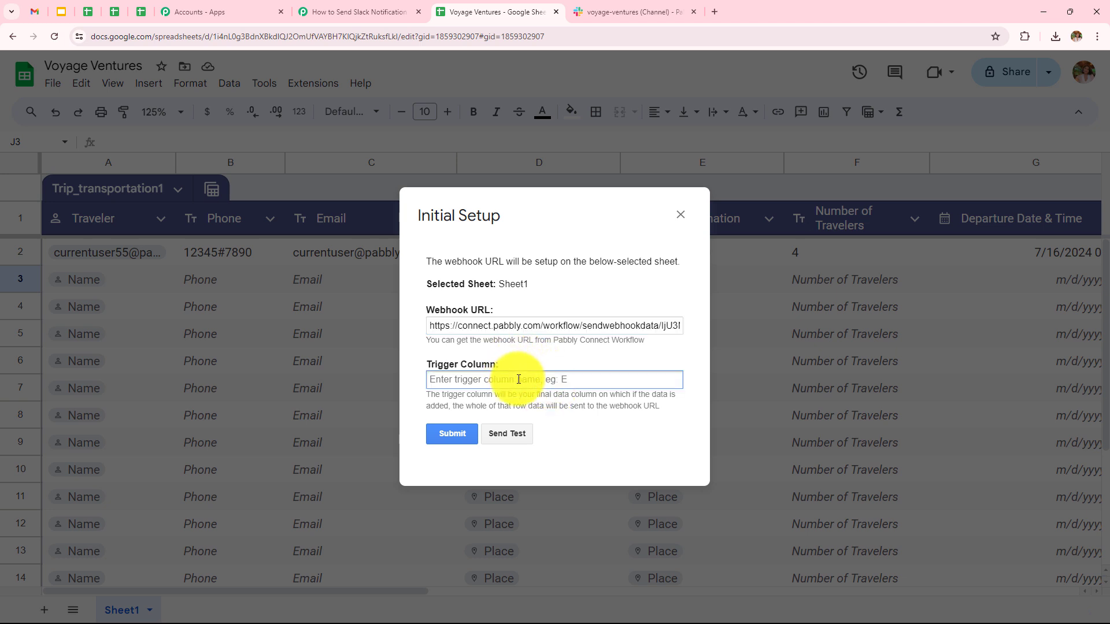
type("I")
left_click(456, 437)
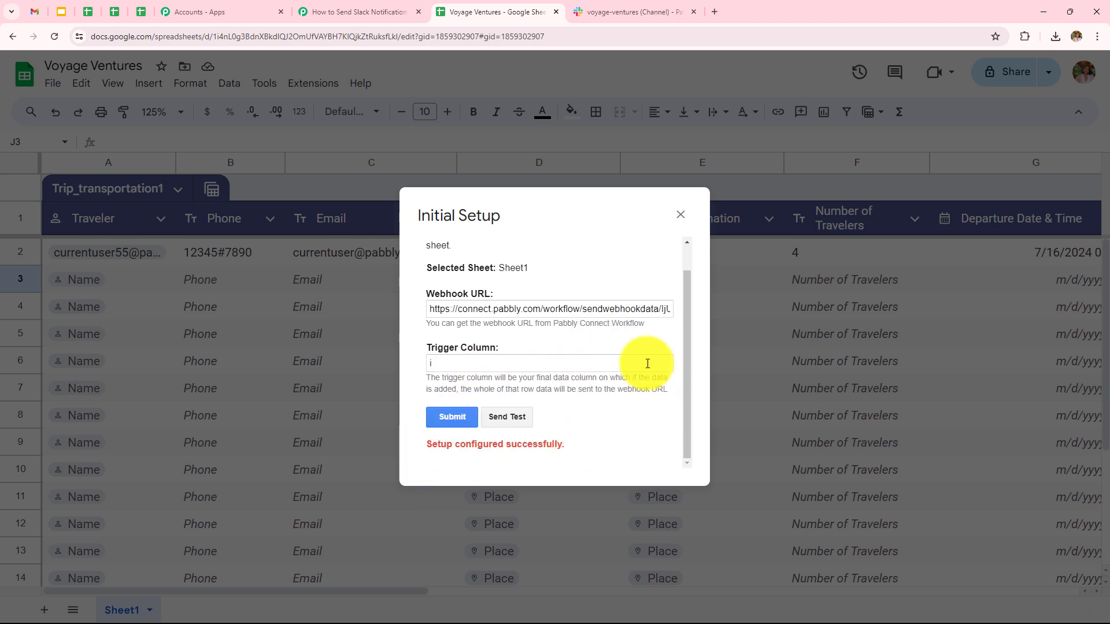
left_click(680, 215)
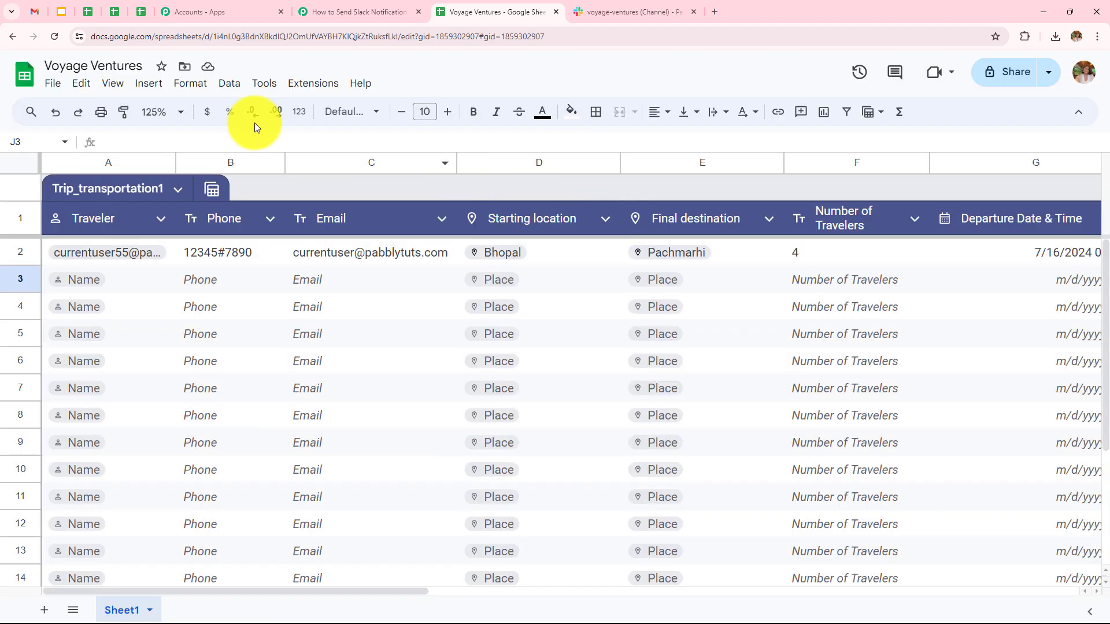
left_click(316, 84)
mouse_move(377, 247)
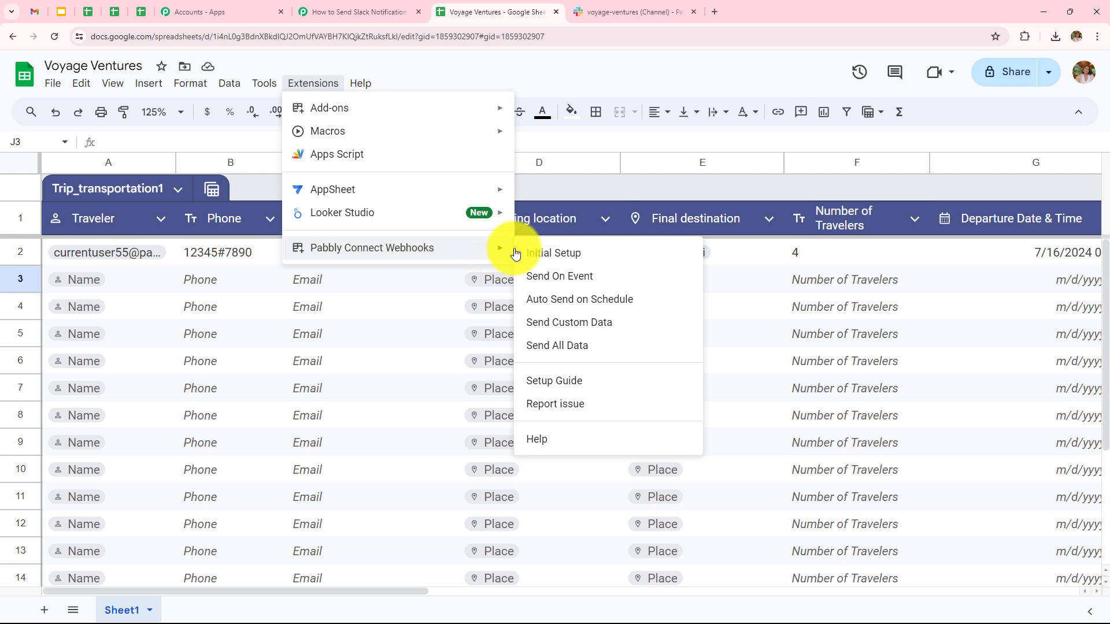
Run the Pabbly Connect Webhooks command and confirm the trigger awaits a webhook response
left_click(565, 255)
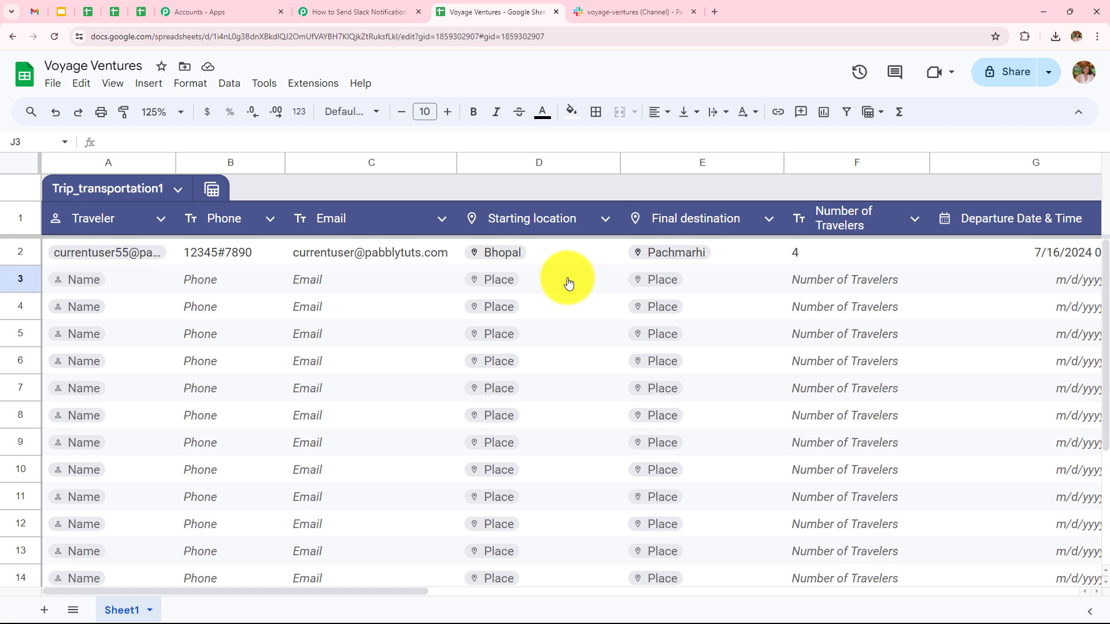
left_click(352, 11)
scroll(477, 486, "down", 1)
scroll(477, 486, "down", 6)
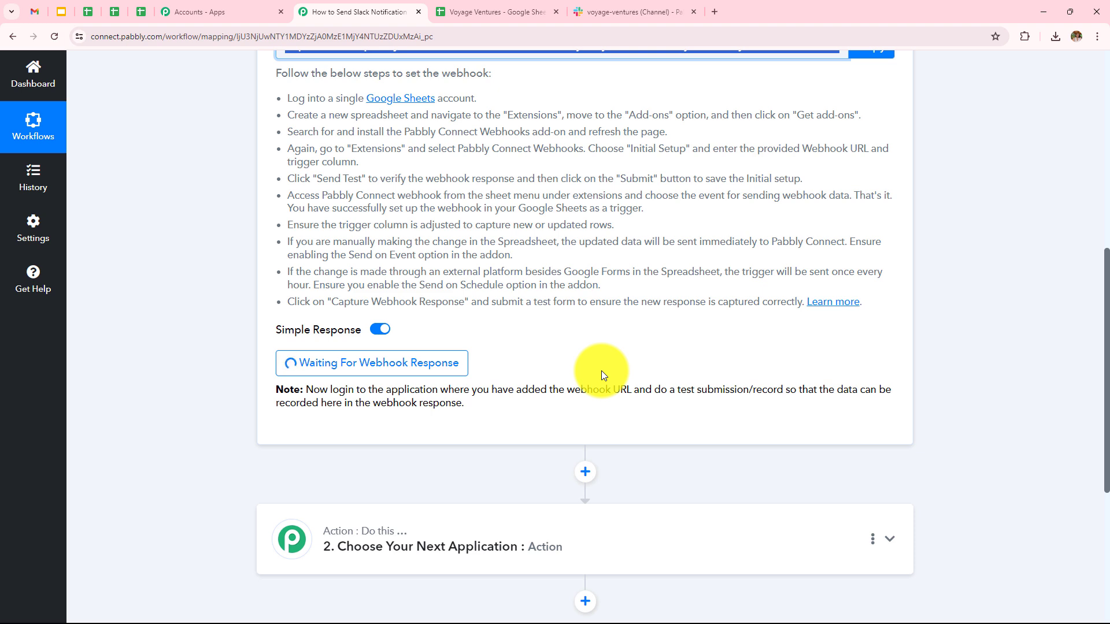
Select row 2 of the Voyage Ventures sheet and check its empty Status dropdown
left_click(497, 13)
left_click(21, 252)
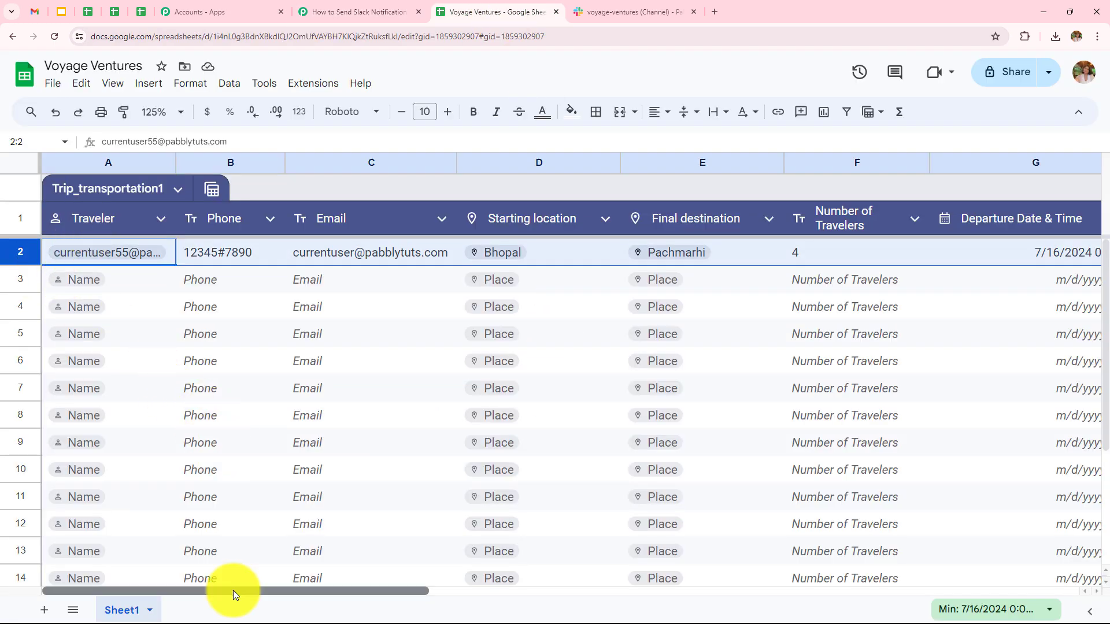
left_click_drag(233, 591, 520, 621)
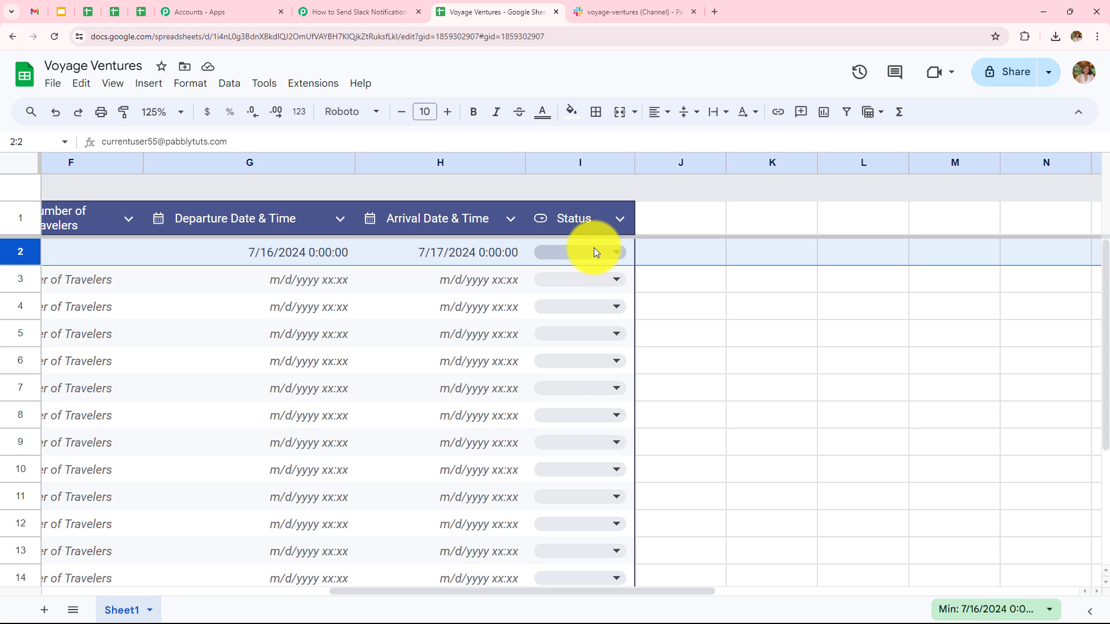
left_click(614, 254)
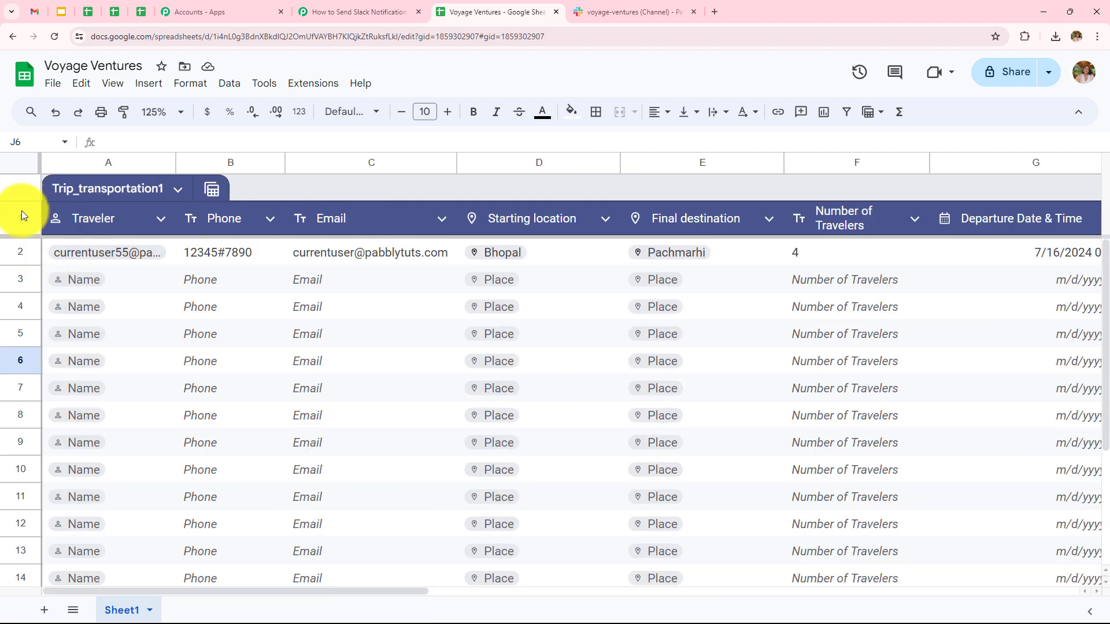
Replace the email address in Traveler cell A2 with 'Current'
left_click(108, 253)
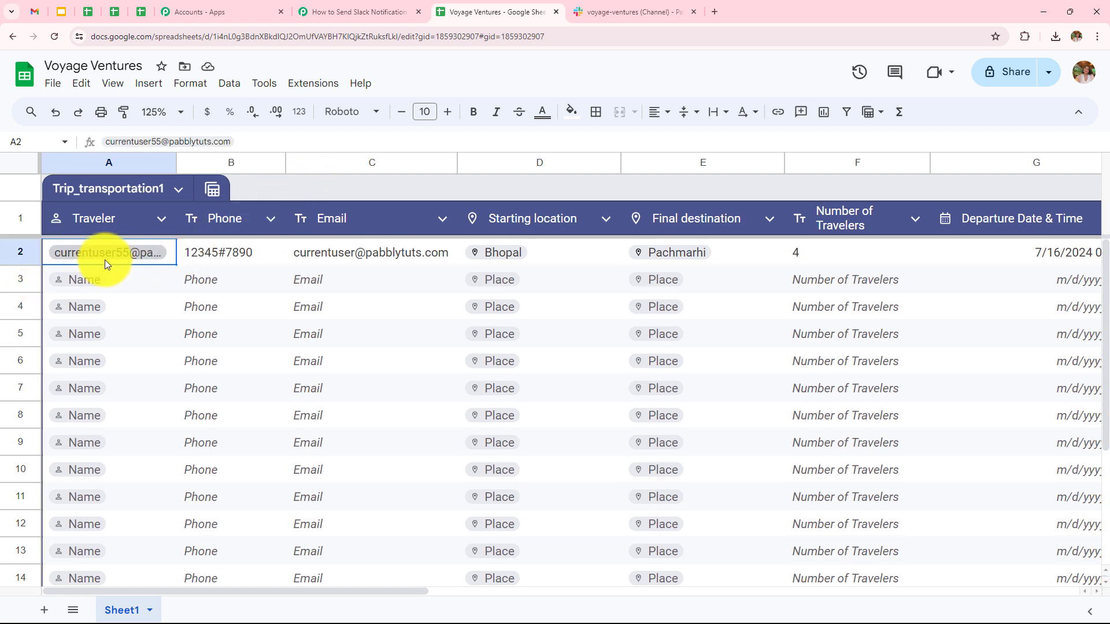
double_click(157, 252)
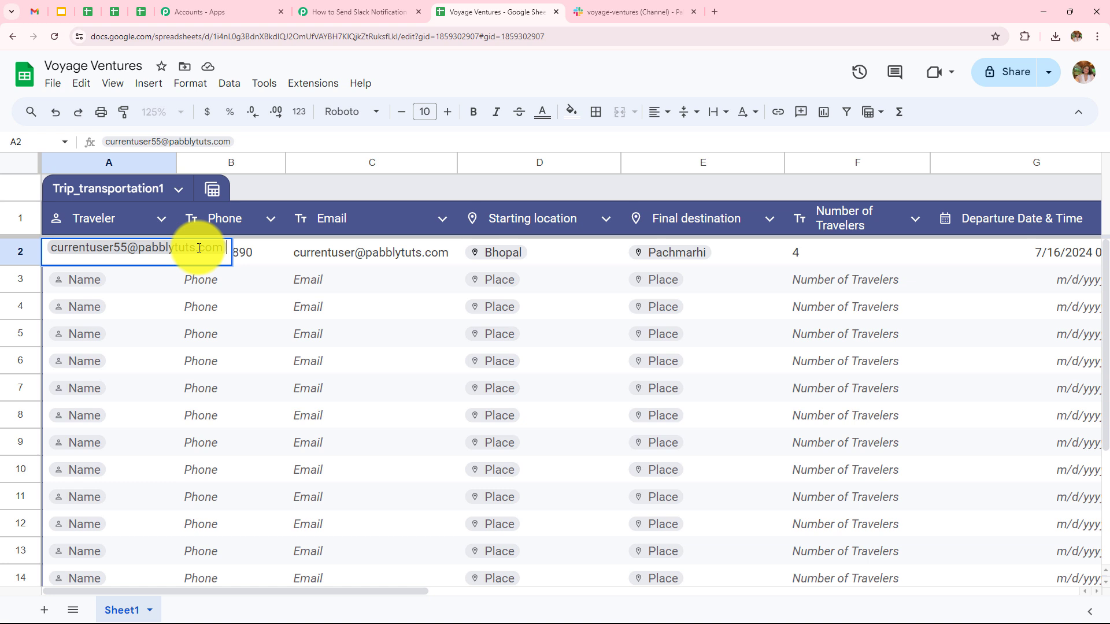
key("BackSpace")
type("Current")
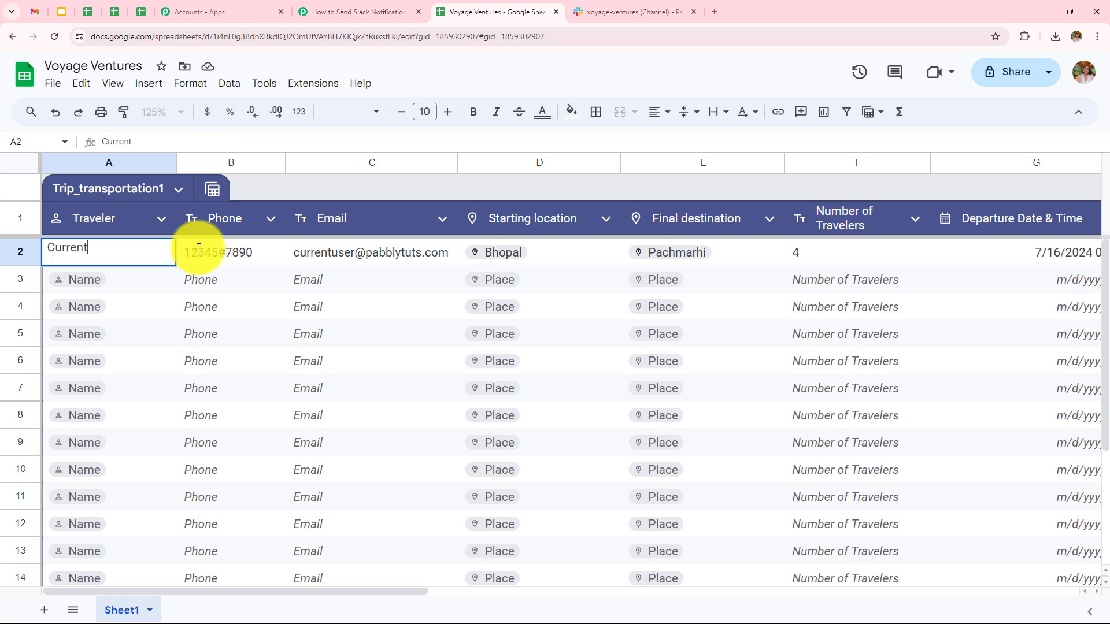
key("Return")
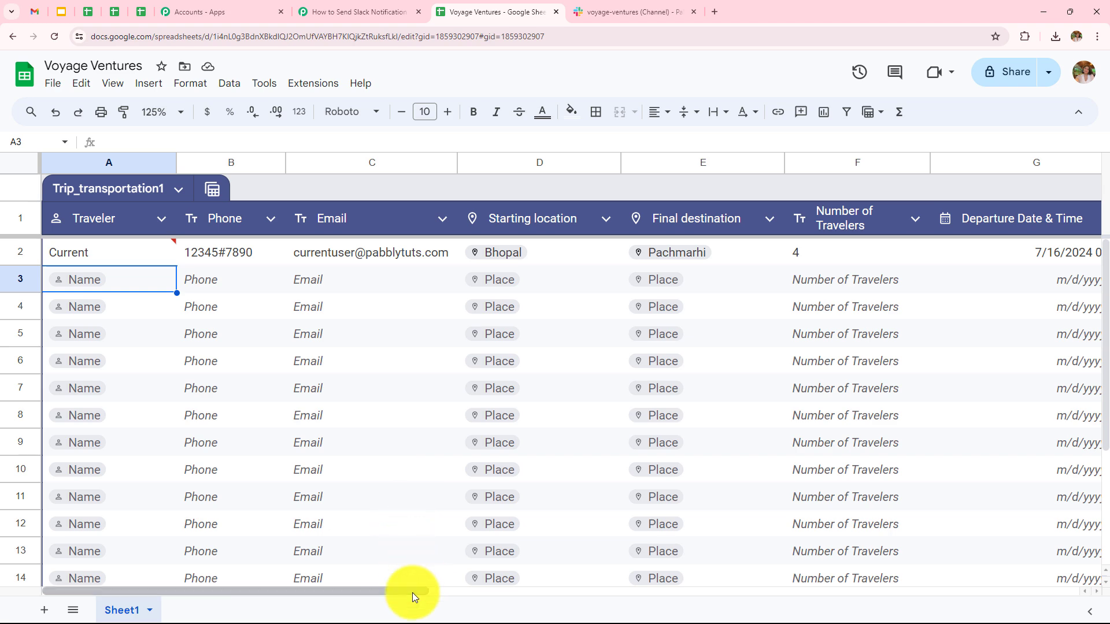
left_click_drag(411, 592, 665, 598)
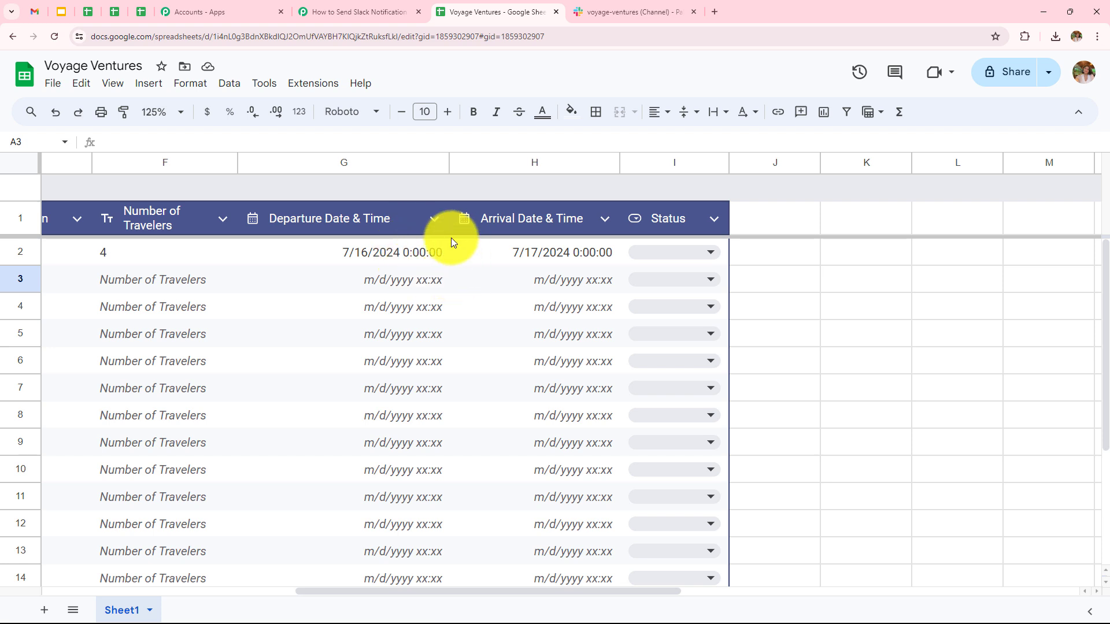
Change row 2's departure hour to 6 and arrival hour to 9
double_click(410, 257)
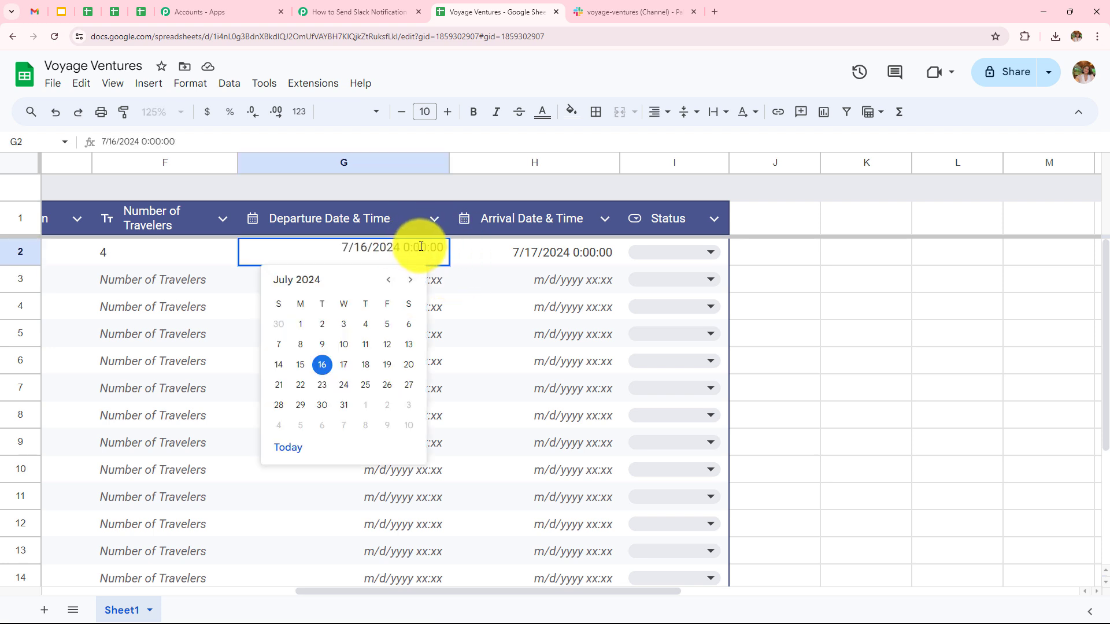
key("BackSpace")
type("6")
double_click(586, 258)
key("BackSpace")
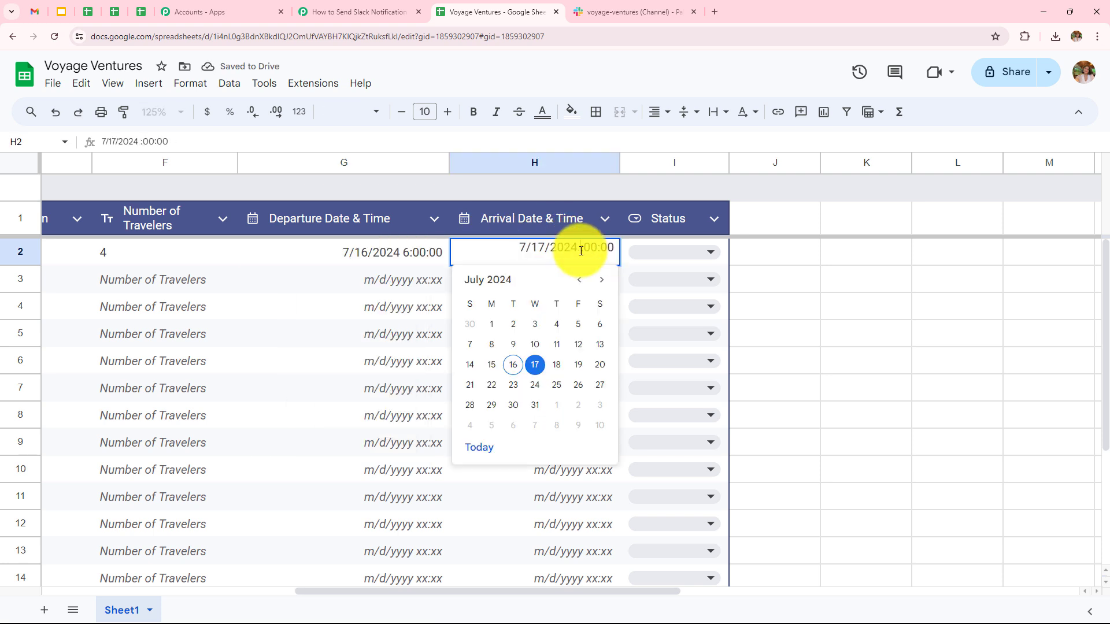
type("9")
left_click(759, 252)
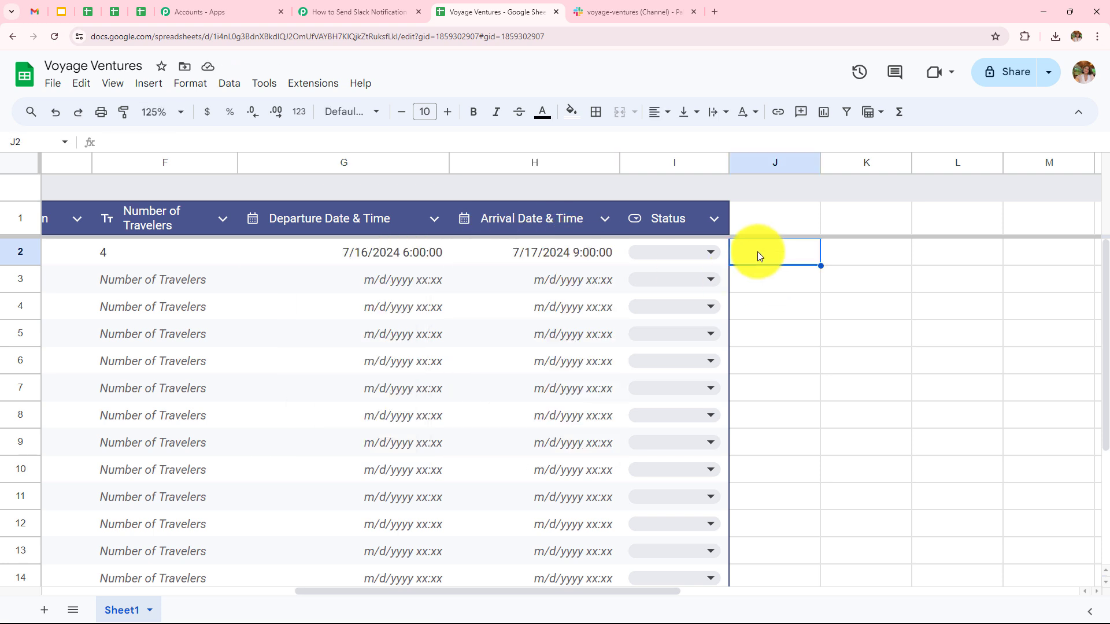
Set row 2's Status to Booked
left_click(698, 250)
left_click(651, 280)
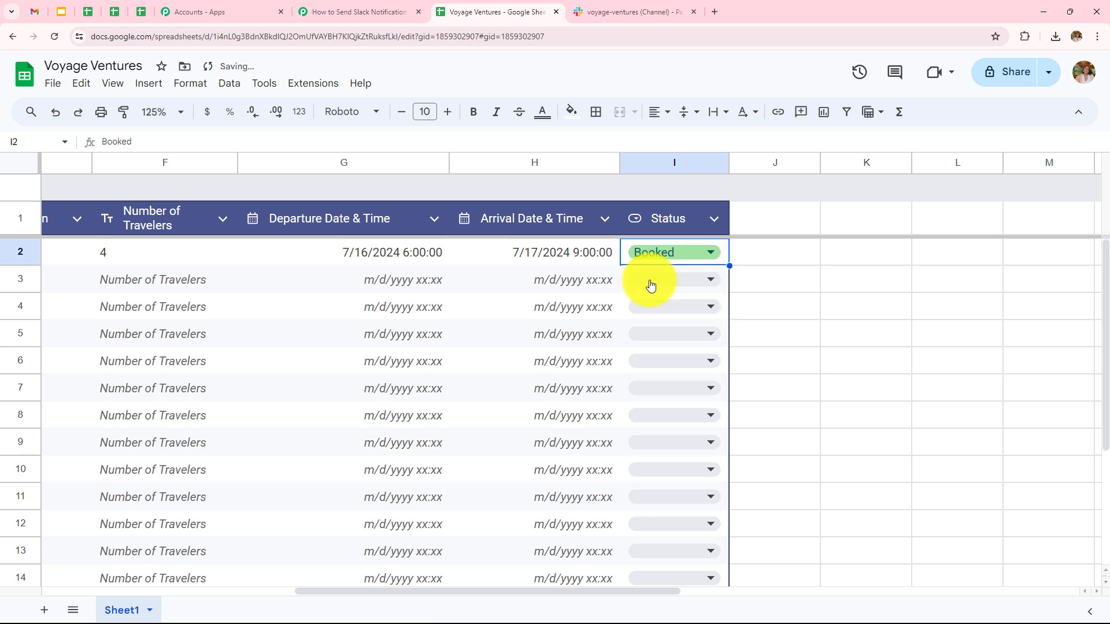
left_click(791, 263)
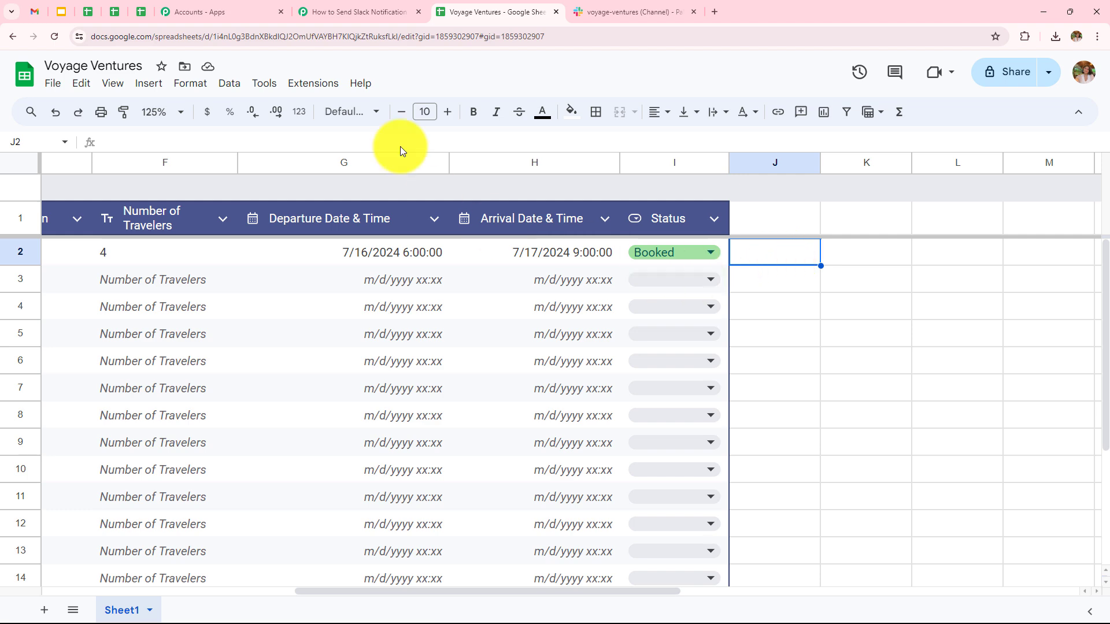
Review the captured response: Traveler Current, Status Booked, Bhopal to Pachmarhi, 4 travelers
left_click(359, 12)
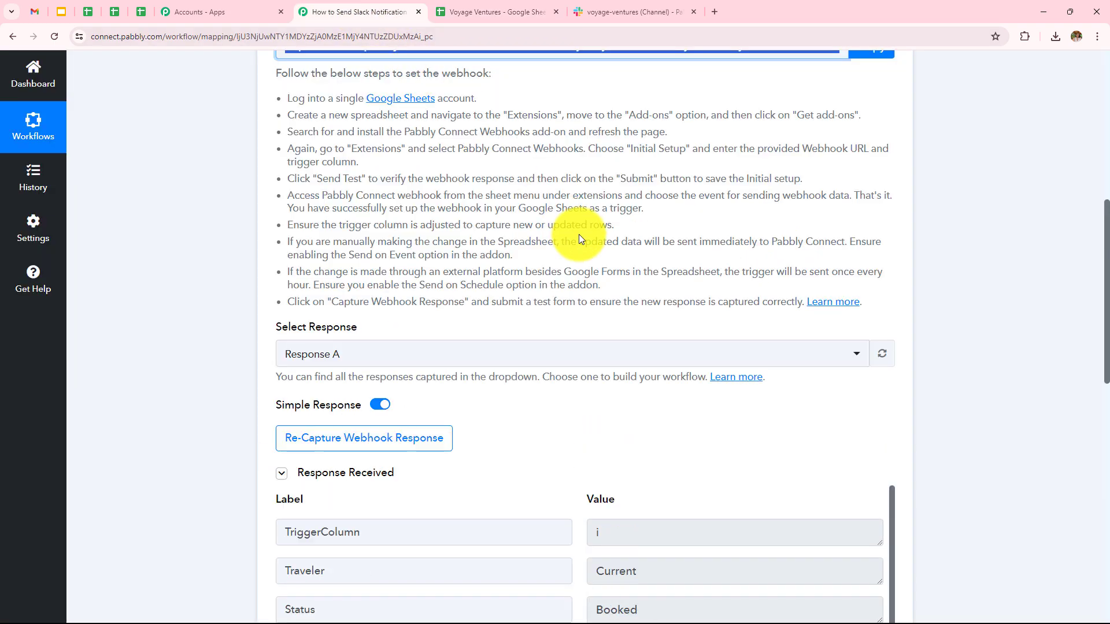
scroll(578, 234, "down", 3)
scroll(580, 237, "down", 2)
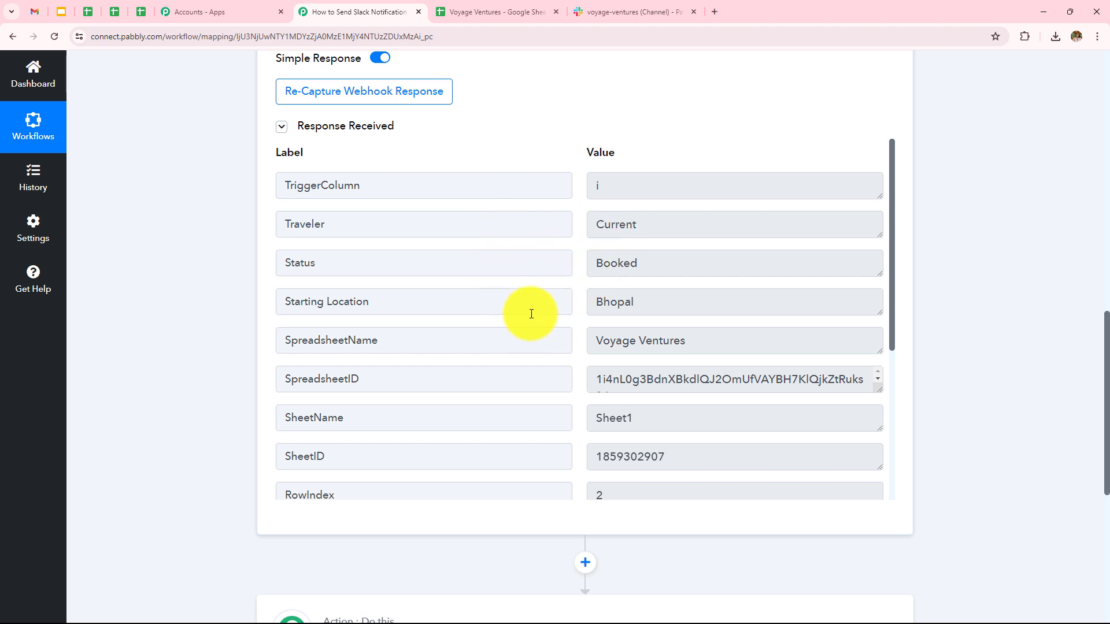
scroll(542, 361, "down", 1)
scroll(543, 360, "down", 1)
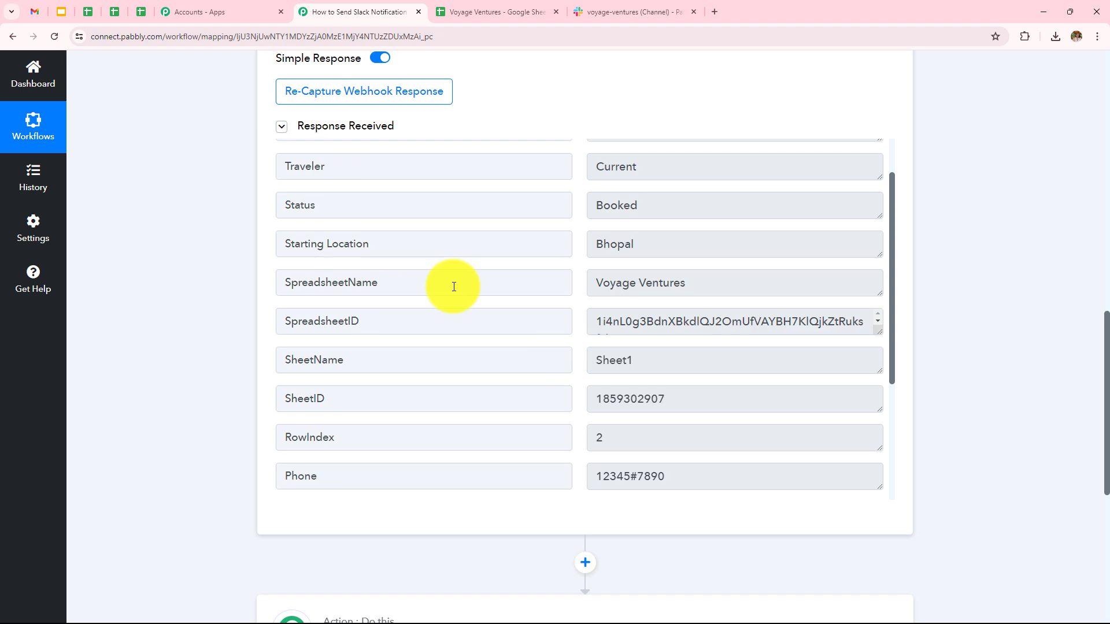
scroll(624, 273, "down", 1)
scroll(535, 293, "down", 3)
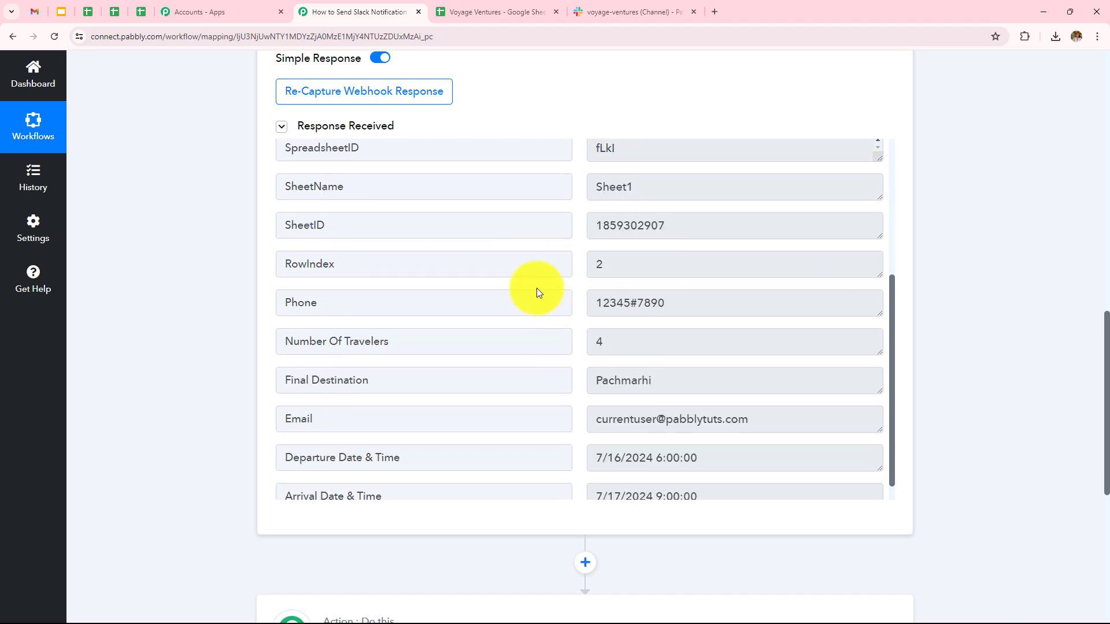
scroll(553, 341, "down", 1)
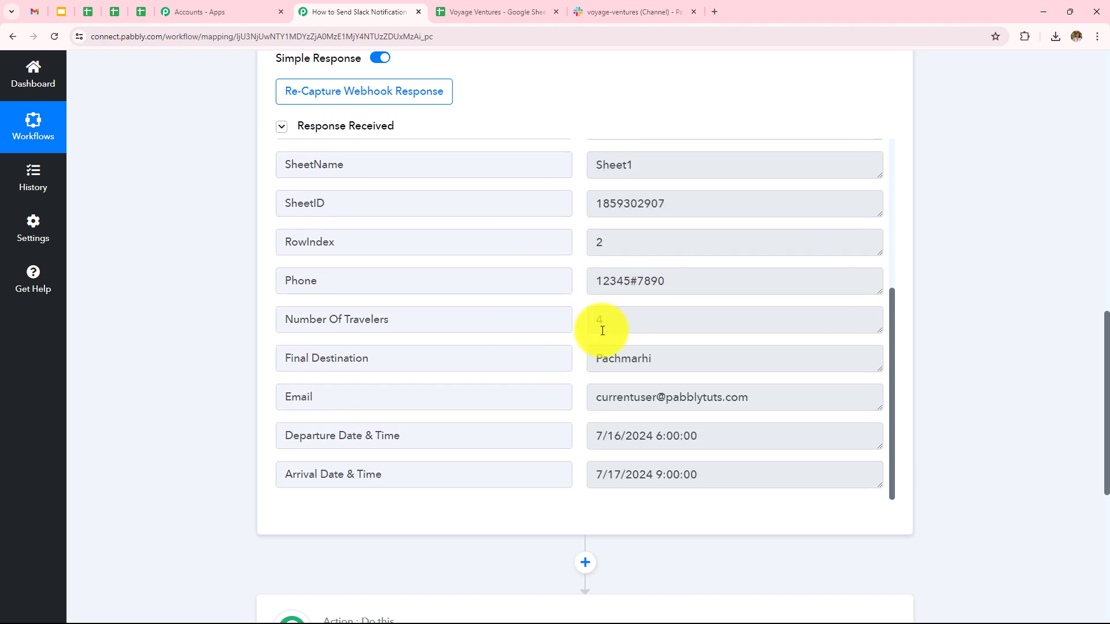
scroll(619, 330, "down", 3)
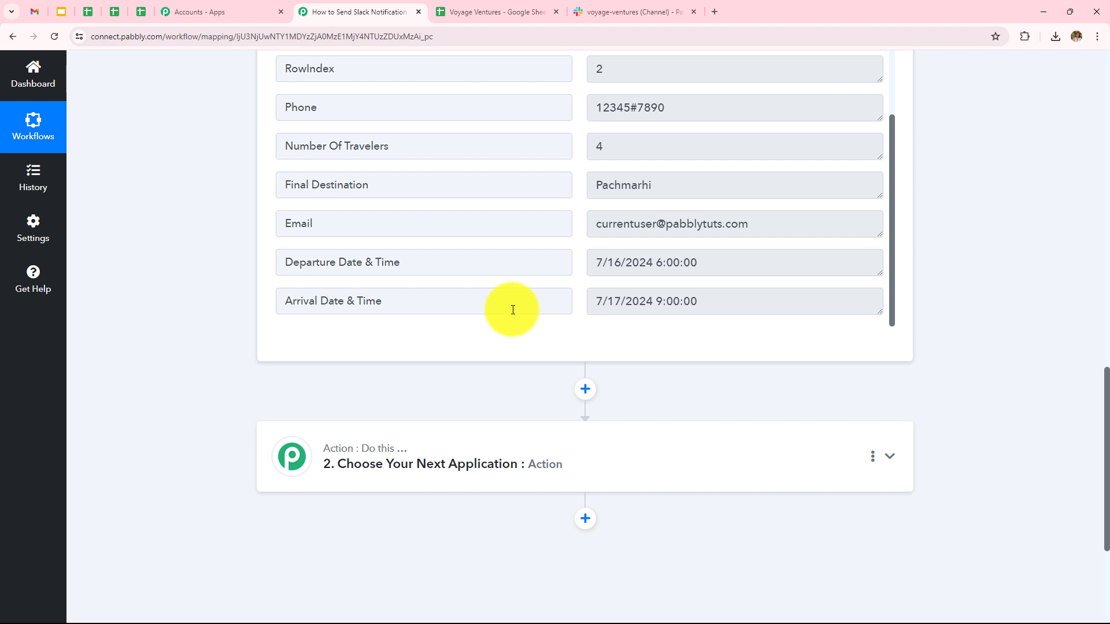
Make the action step Slack's Send Channel Message and start connecting a Slack account
left_click(573, 453)
scroll(574, 452, "up", 3)
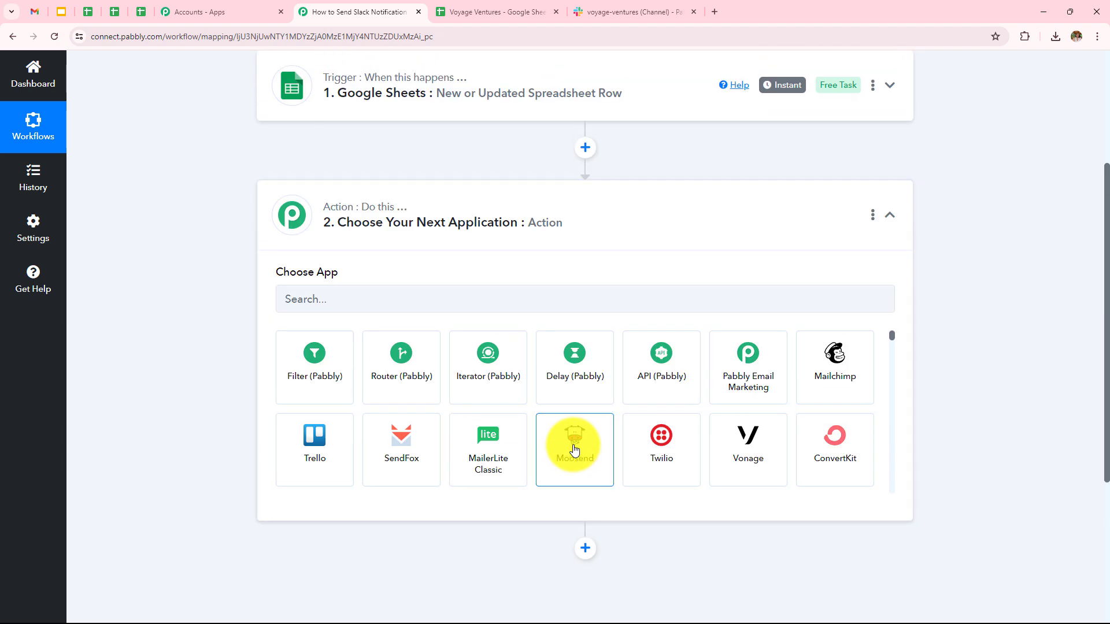
left_click(491, 301)
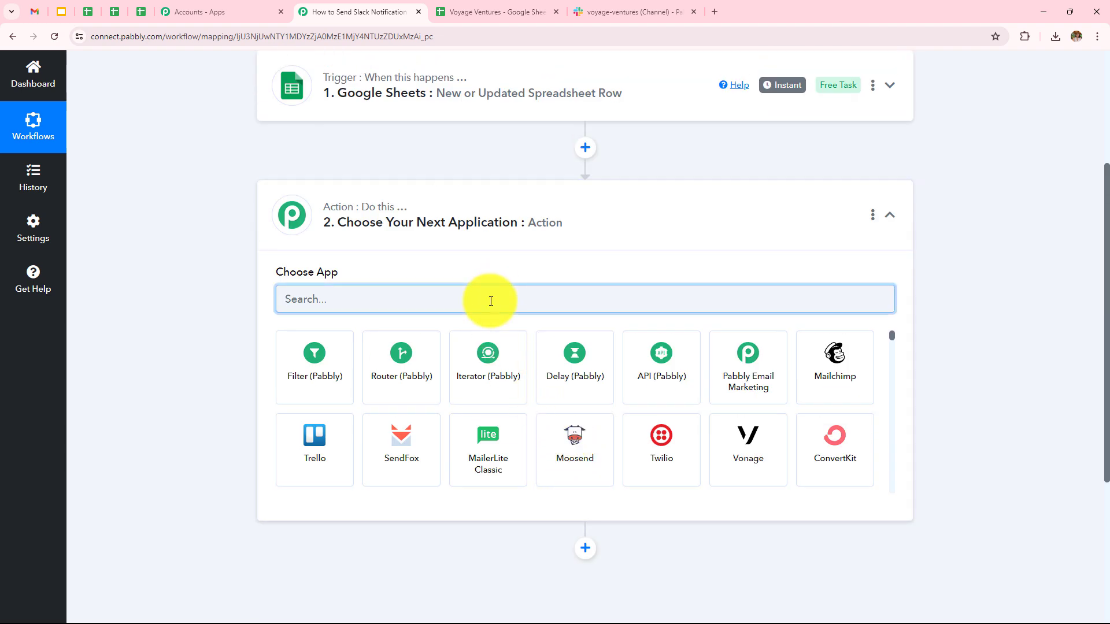
type("S")
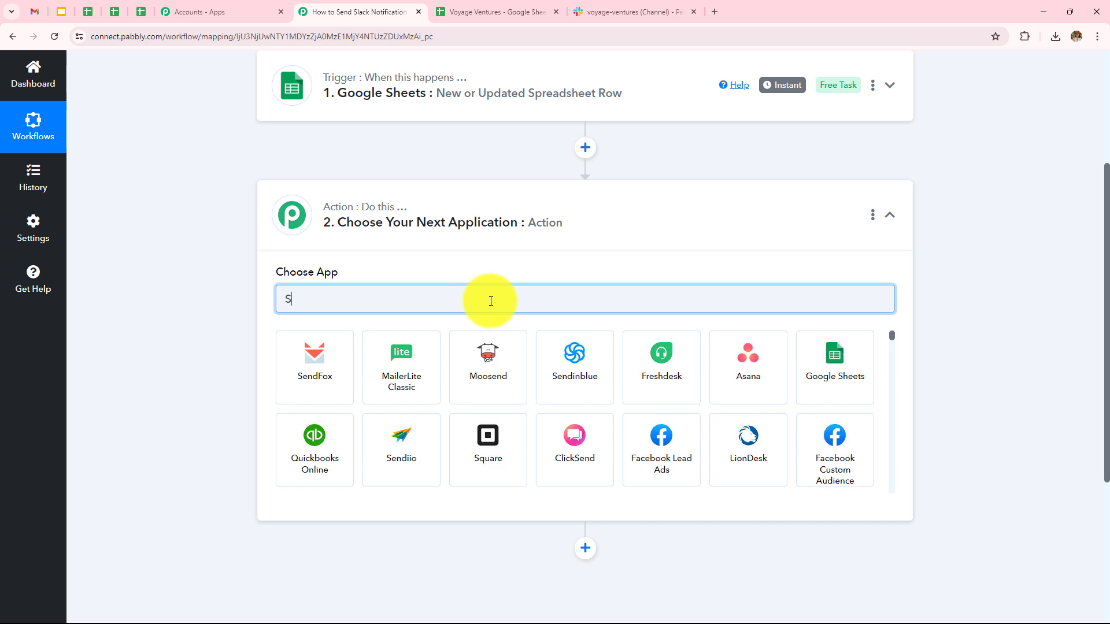
type("la")
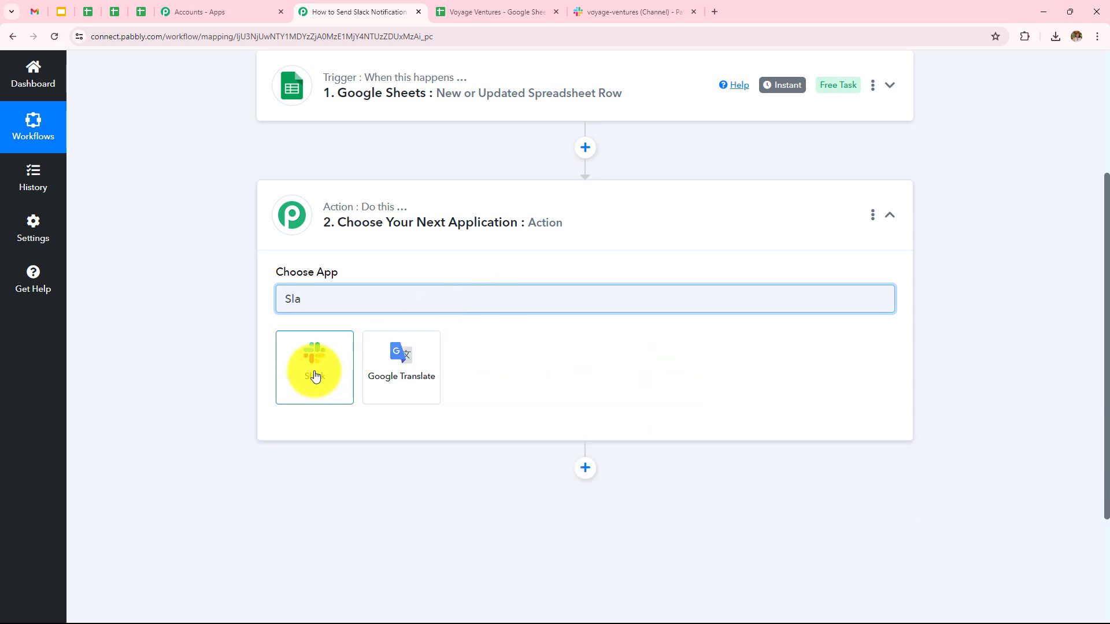
left_click(313, 374)
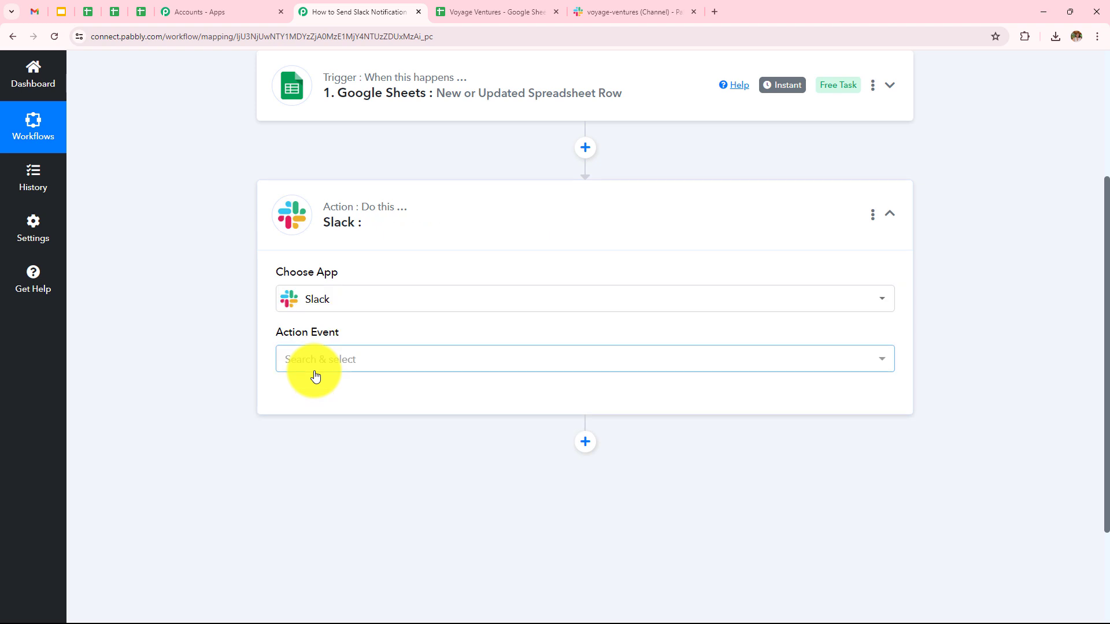
left_click(315, 367)
left_click(342, 157)
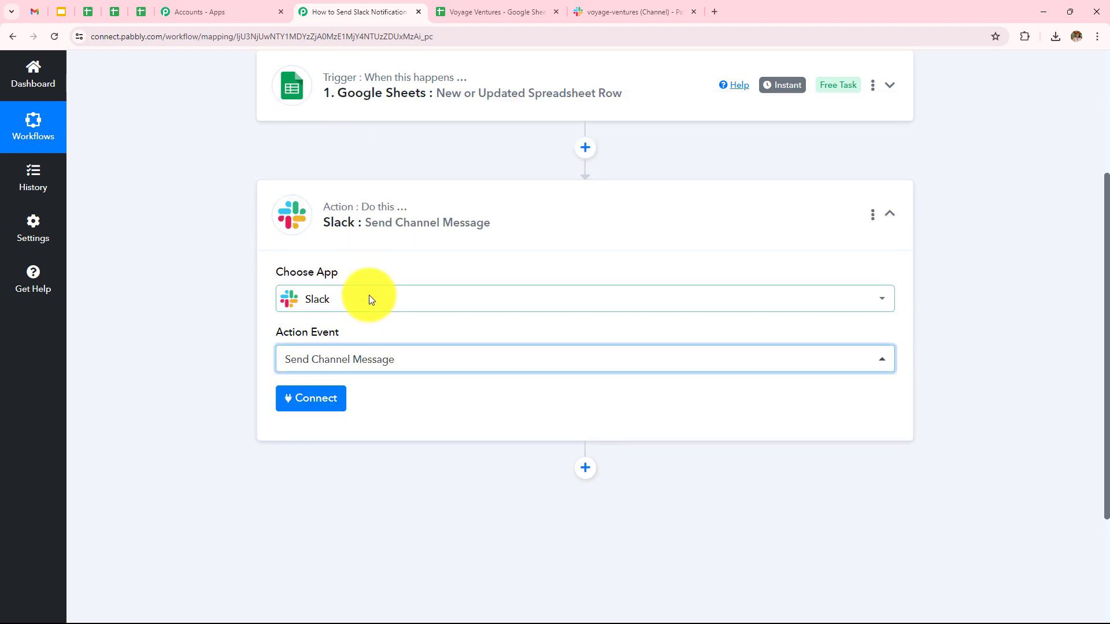
left_click(326, 403)
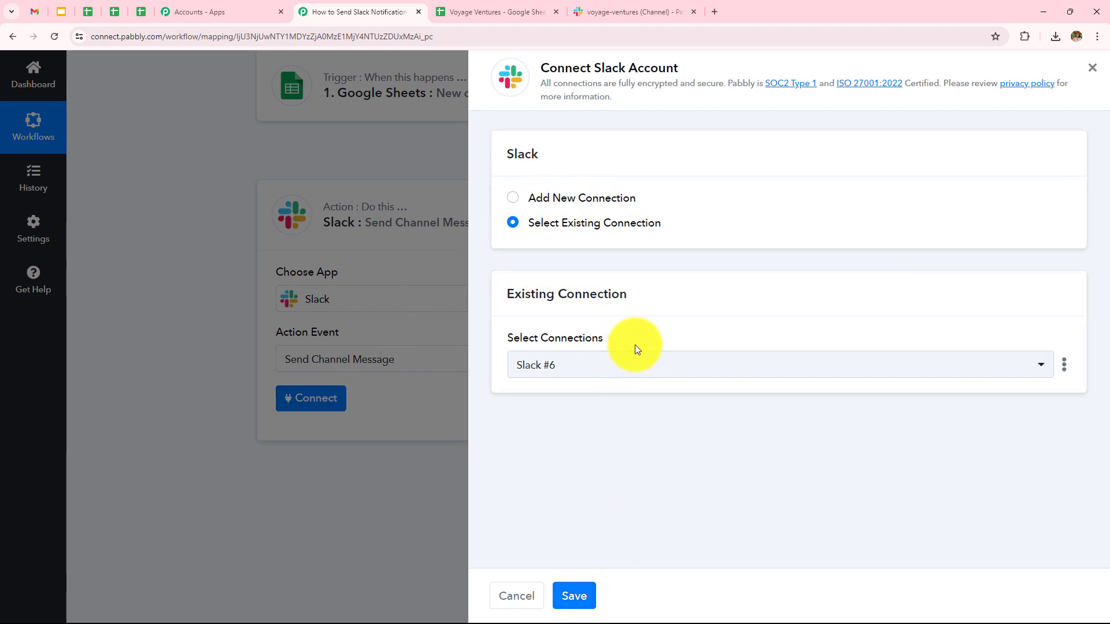
Add a new Slack connection with token type 'user' and allow Pabbly Connect access in Slack
left_click(514, 199)
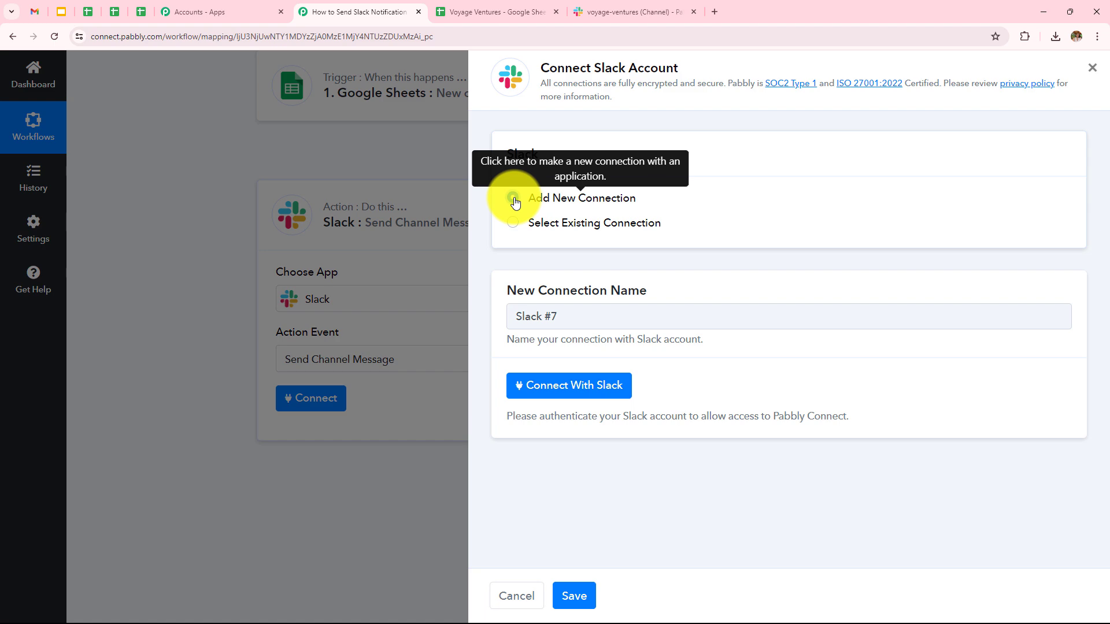
left_click(594, 391)
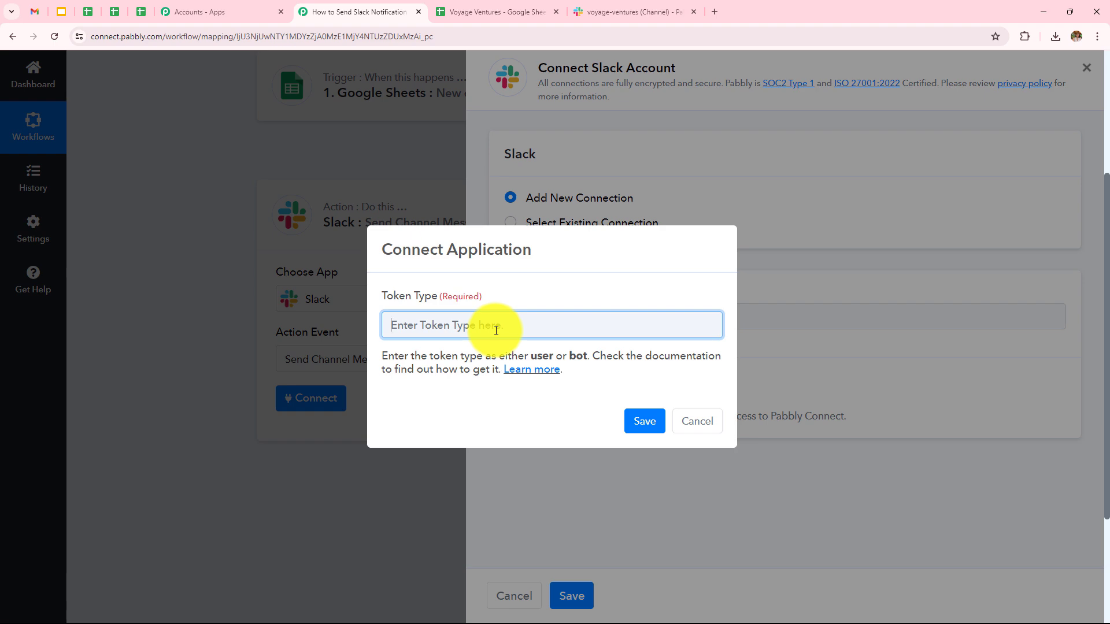
type("user")
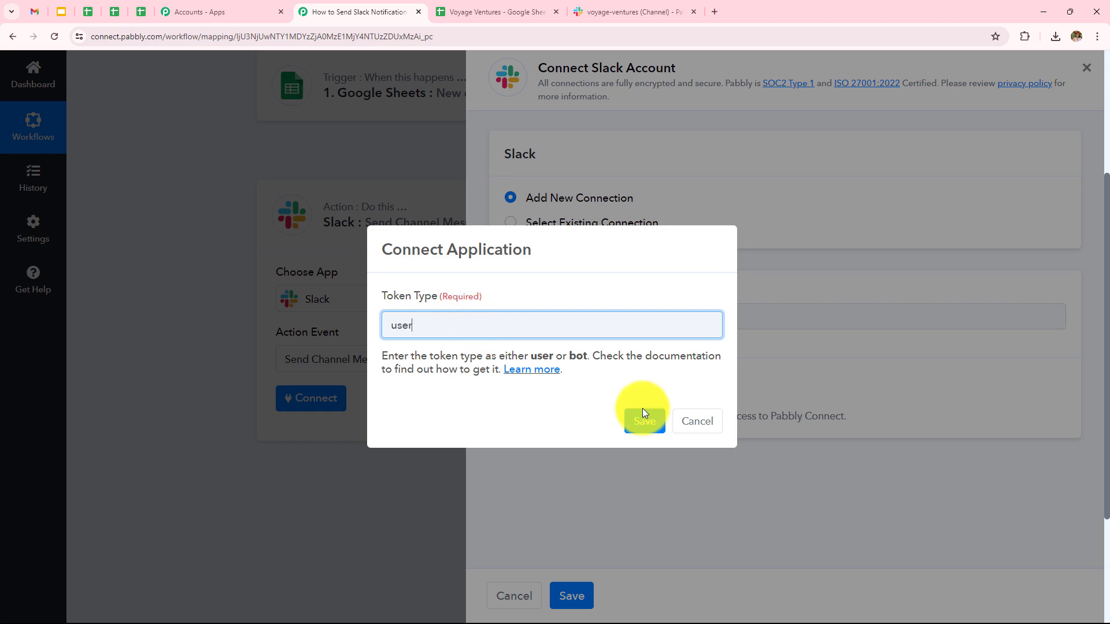
left_click(644, 420)
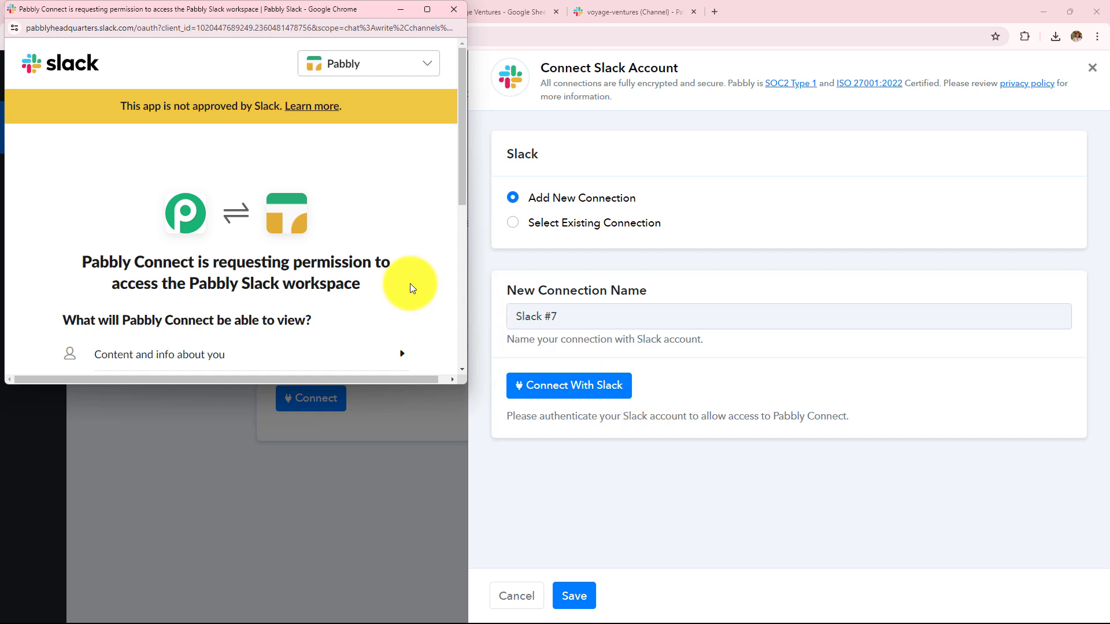
scroll(410, 283, "down", 3)
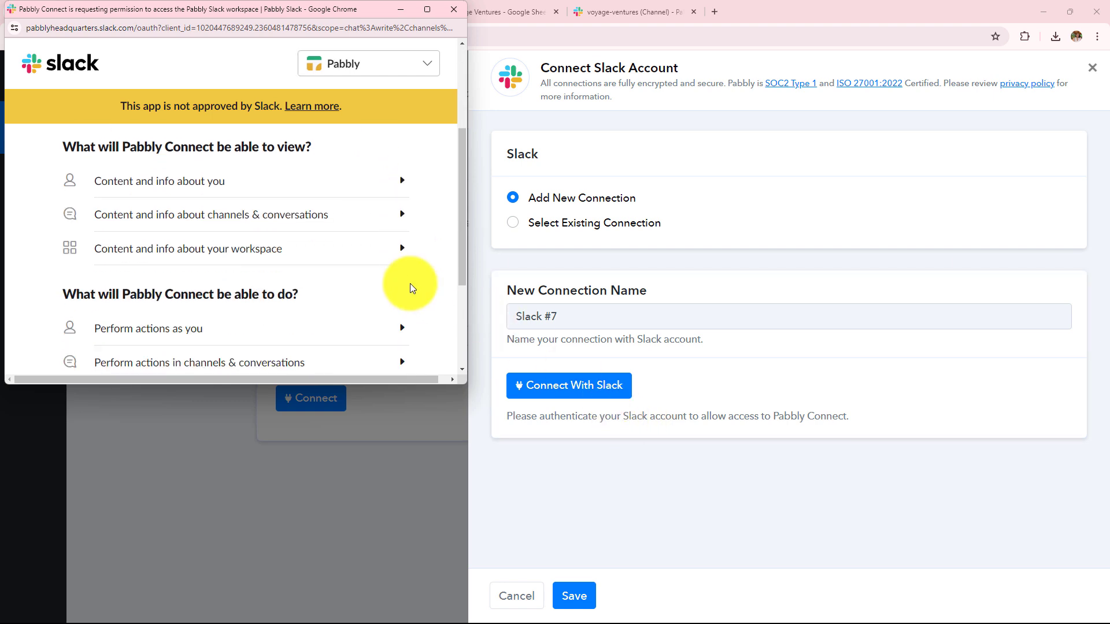
scroll(411, 283, "down", 3)
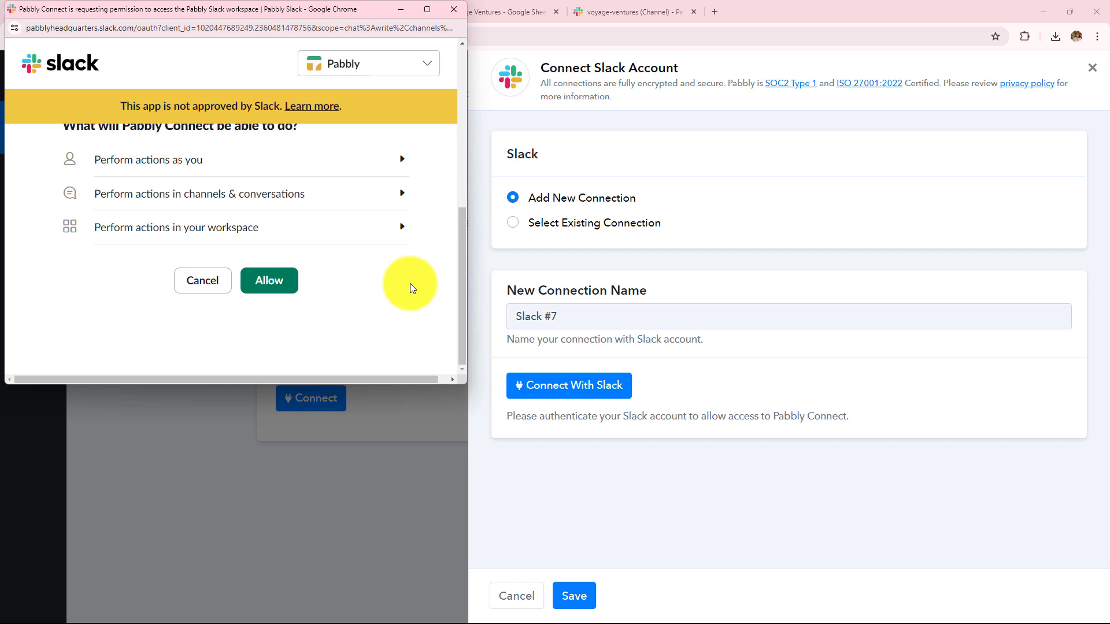
left_click(293, 287)
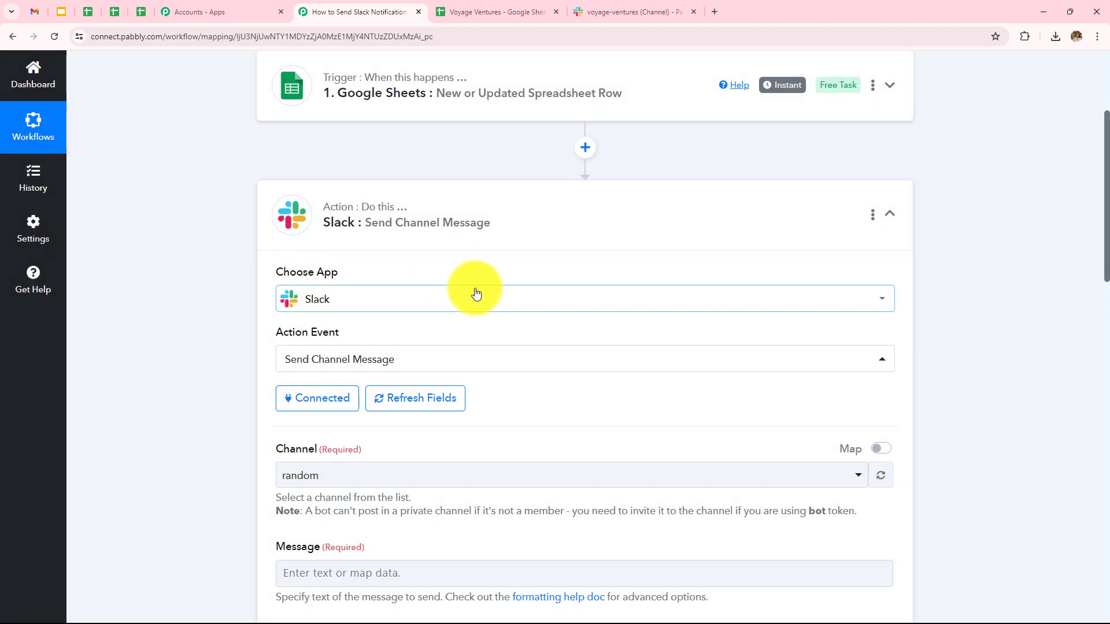
scroll(475, 293, "down", 5)
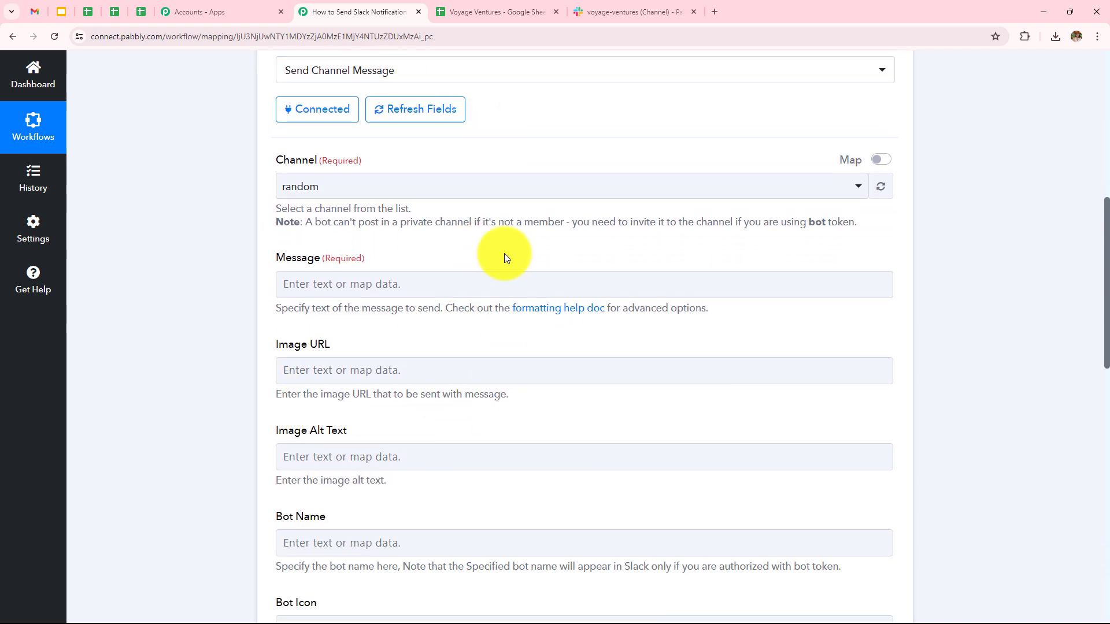
Check the channel name in Slack, then choose voyage-ventures as the Slack action's Channel
left_click(391, 282)
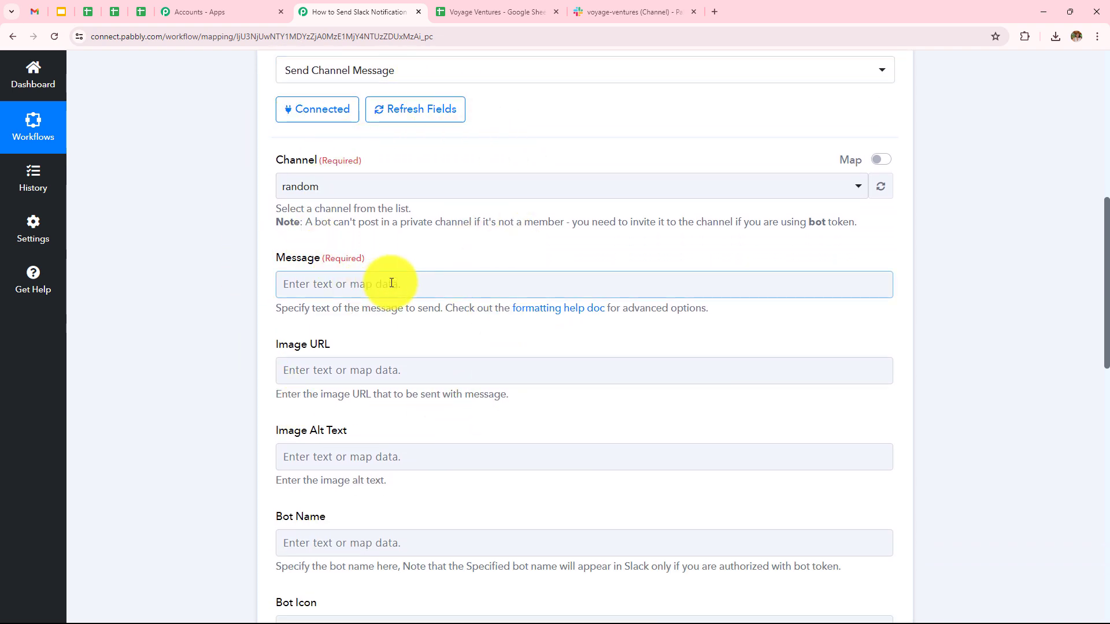
left_click(588, 7)
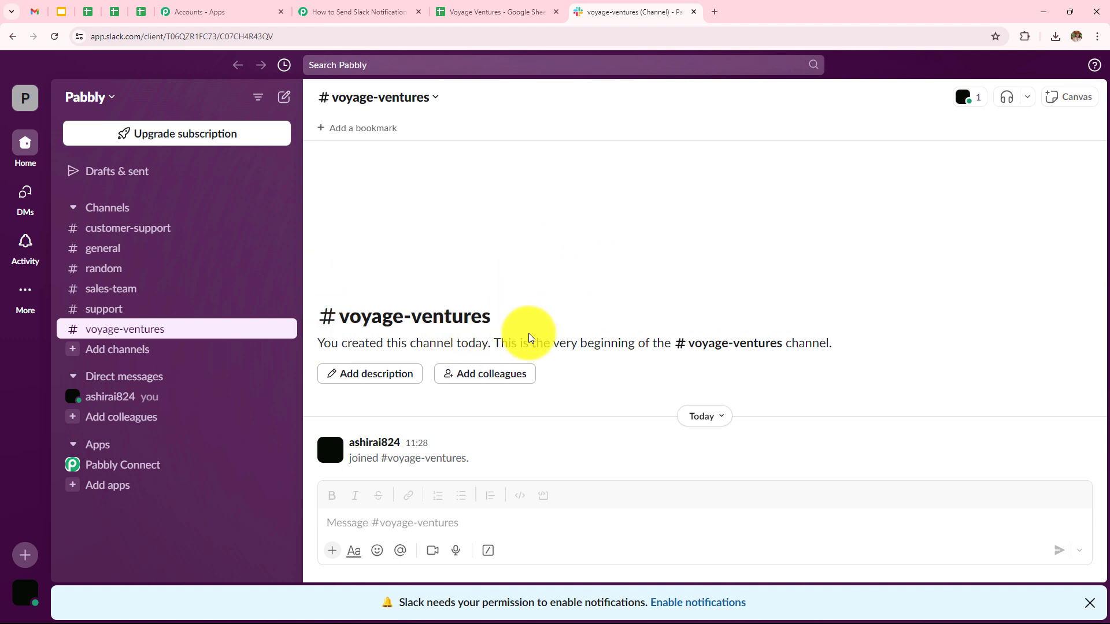
left_click(397, 11)
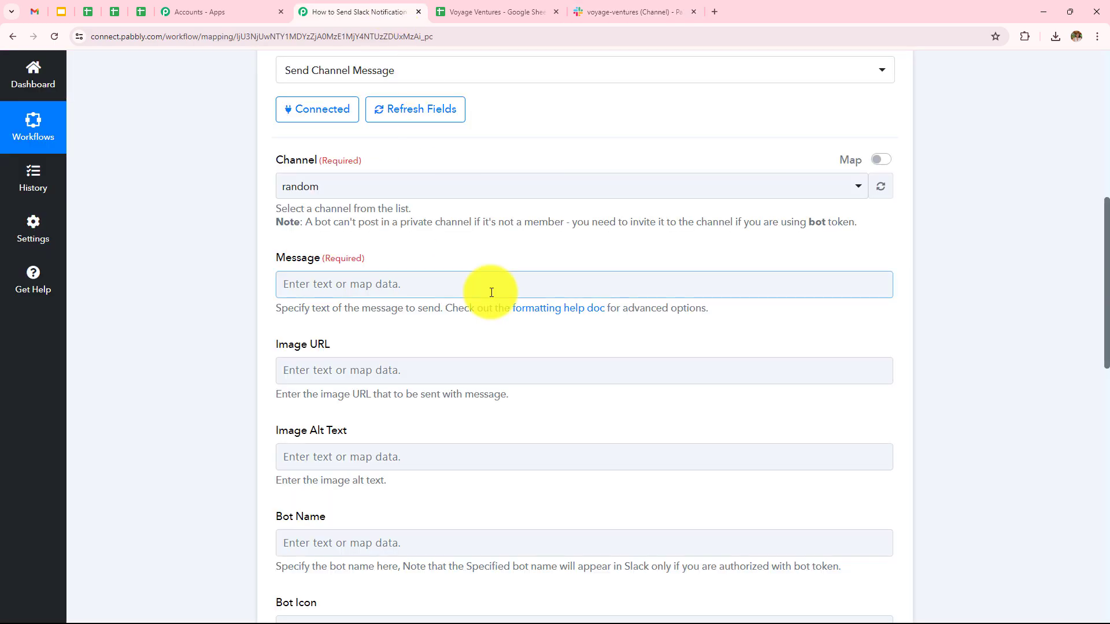
left_click(356, 191)
left_click(342, 383)
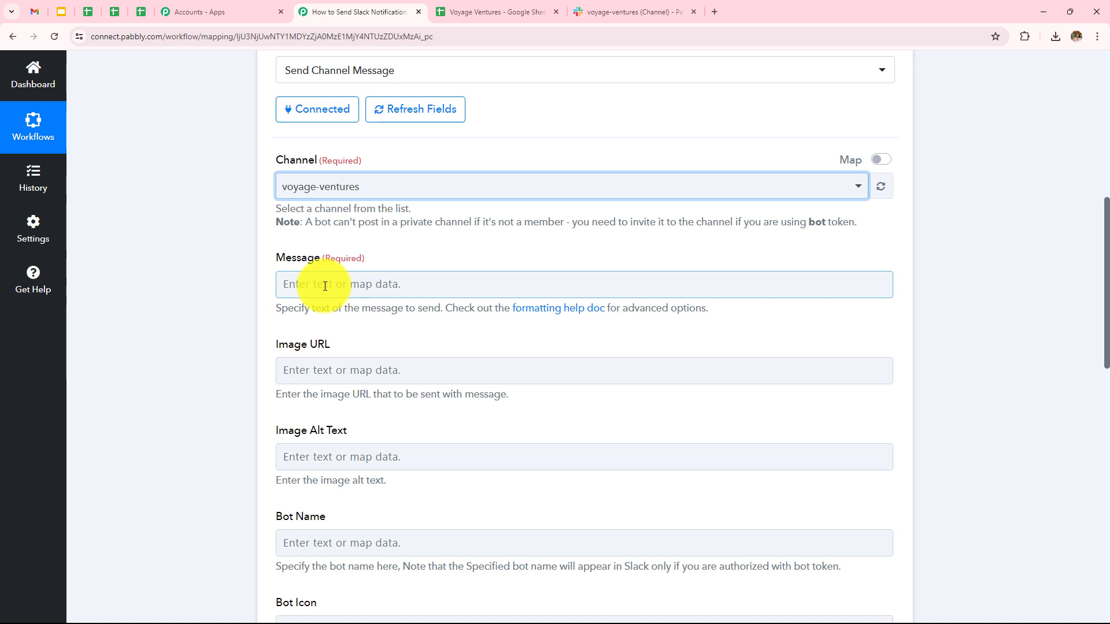
Write the 'Hello Team' greeting plus the coordination line and the traveler-details intro line
left_click(325, 286)
type("He")
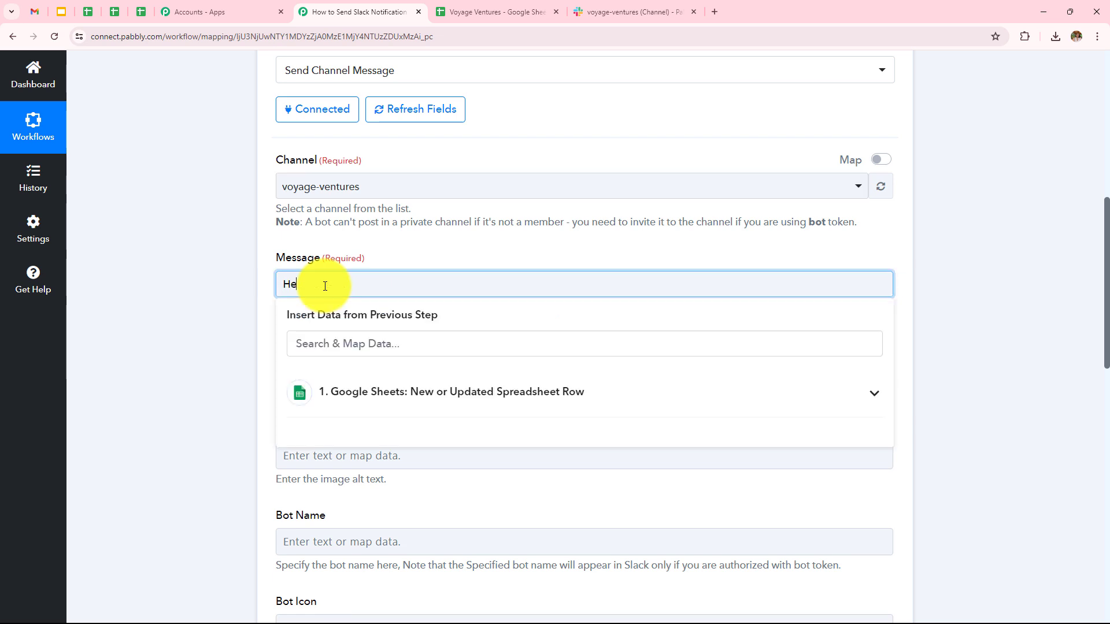
type("llo Team")
key("Return")
type("We have received ")
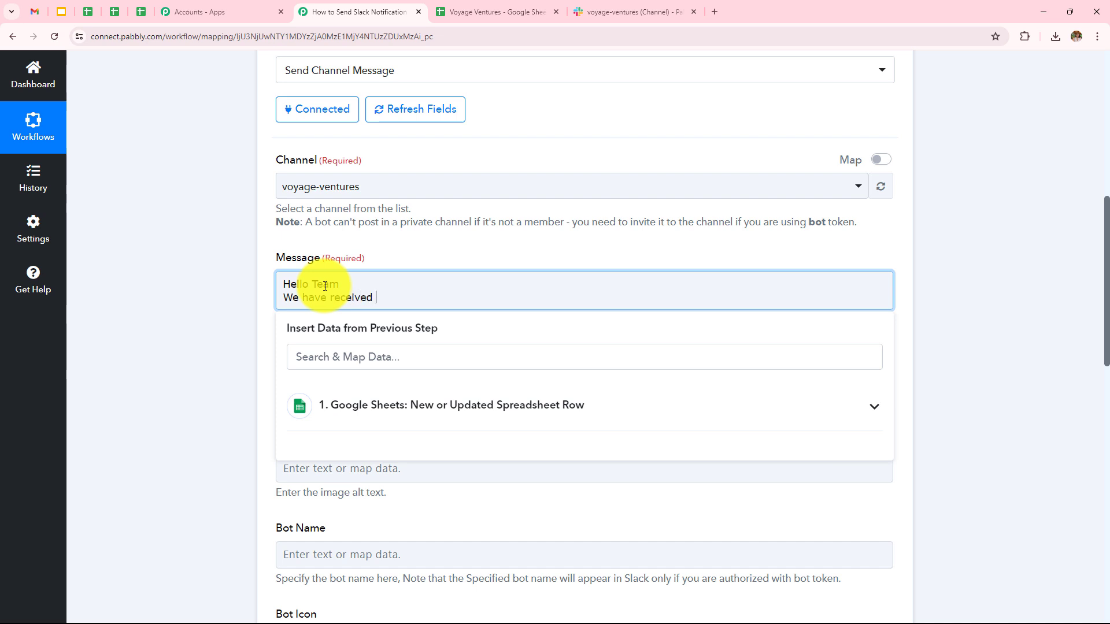
type("new traveler entry. Please")
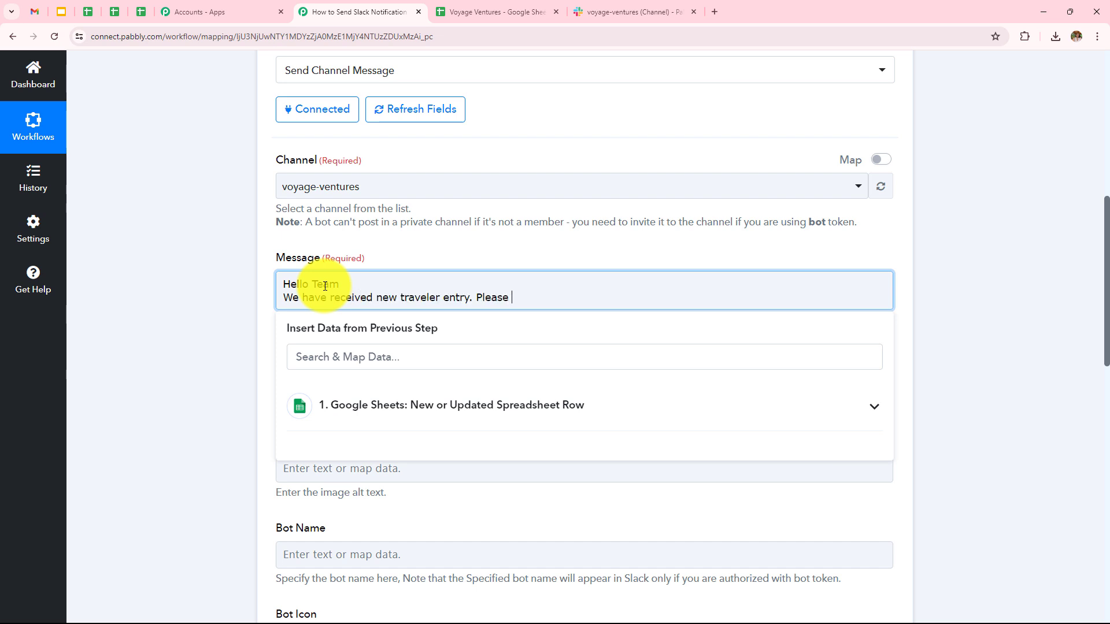
type(" make sure that you coordinate well.")
key("Return")
type("Here are")
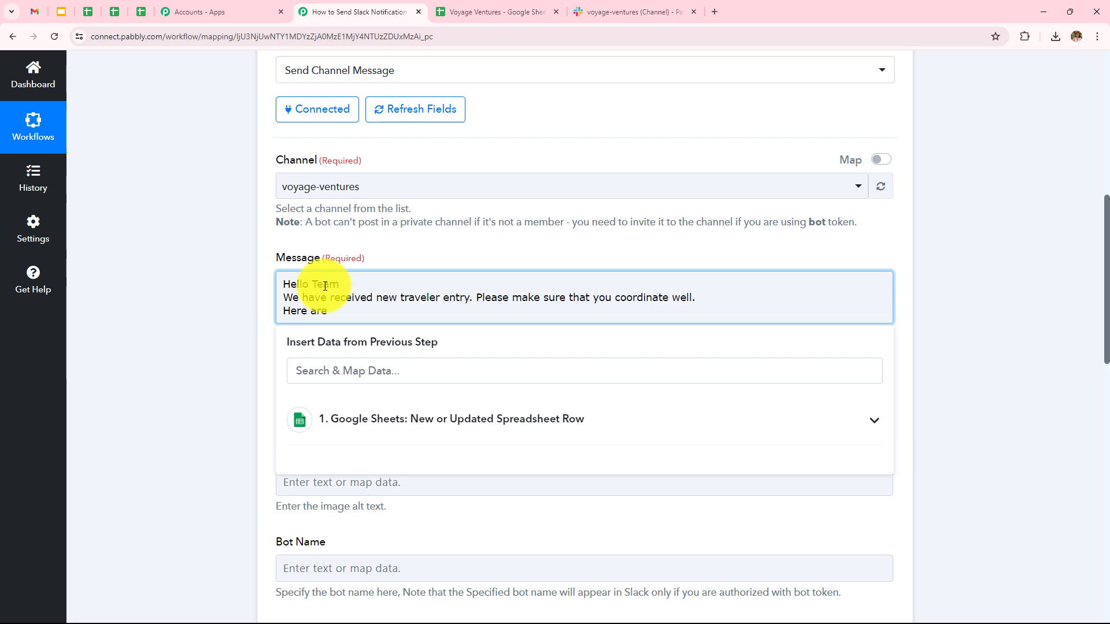
type(" the details of th e traveler.")
Add labels Name, Phone, Email, Starting location, Final destination, Number of Travelers, dates and Status on separate lines
key("Return")
type("N")
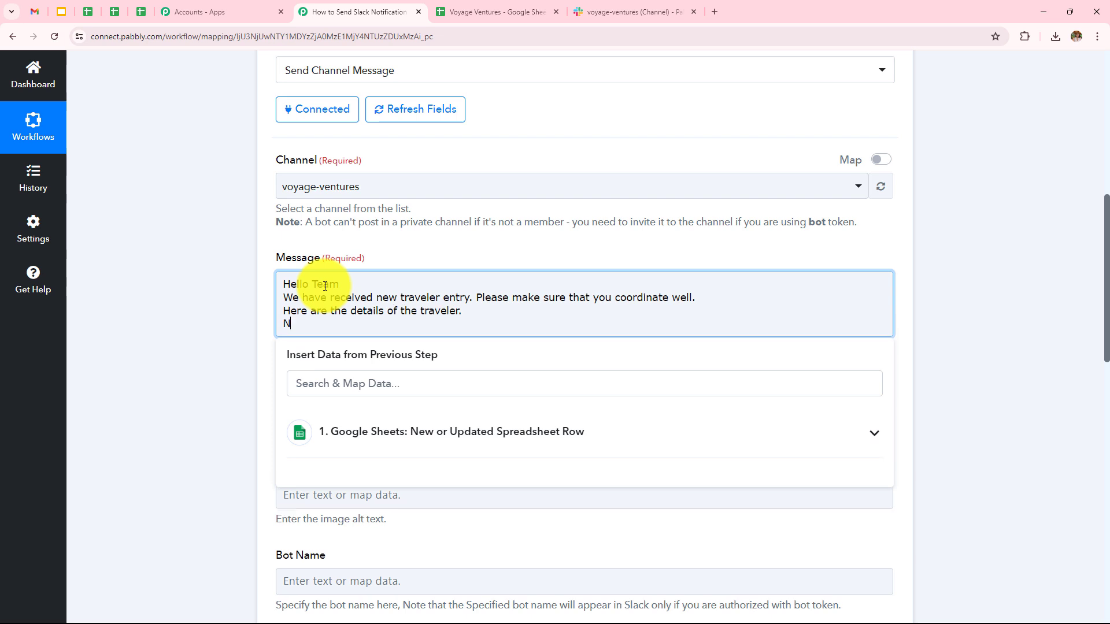
type("ame:")
key("Return")
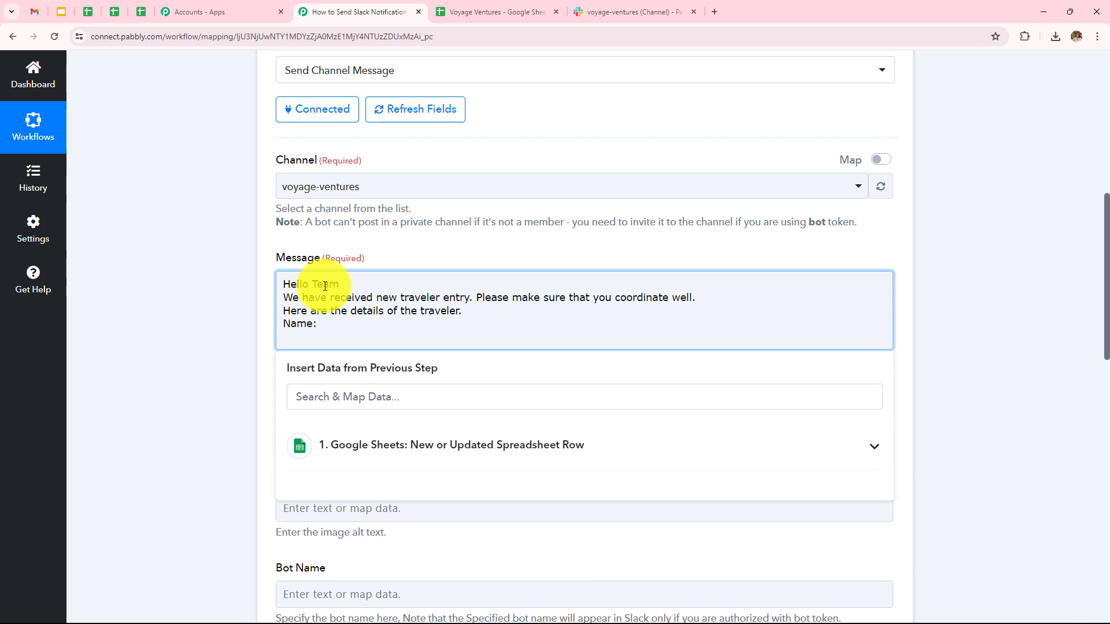
type("Phone:")
key("Return")
type("Email")
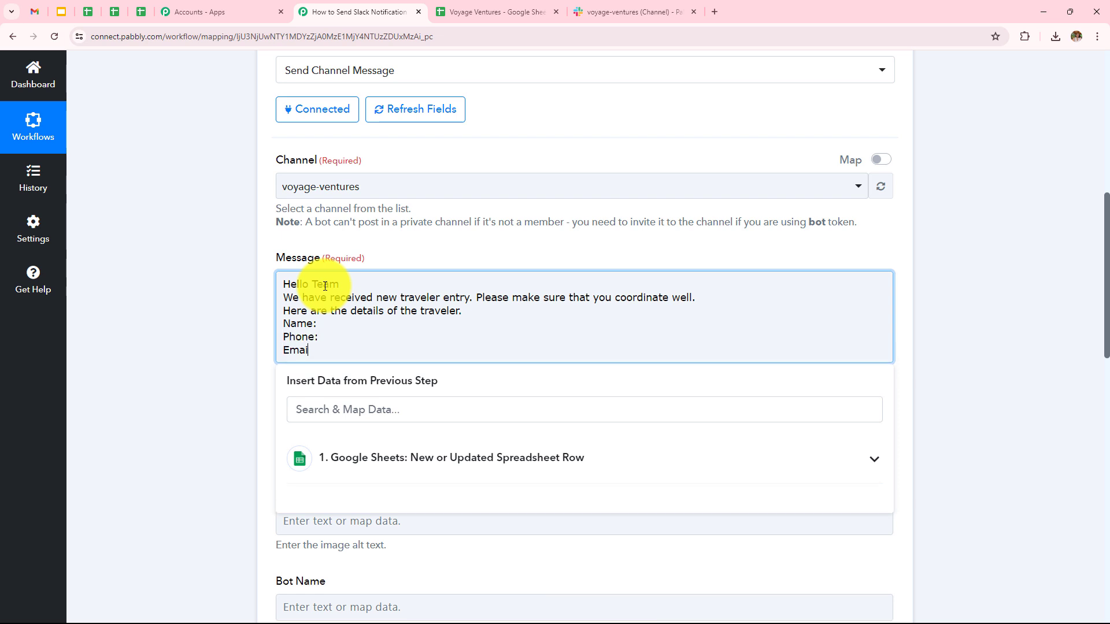
type(":")
key("Return")
type("Start")
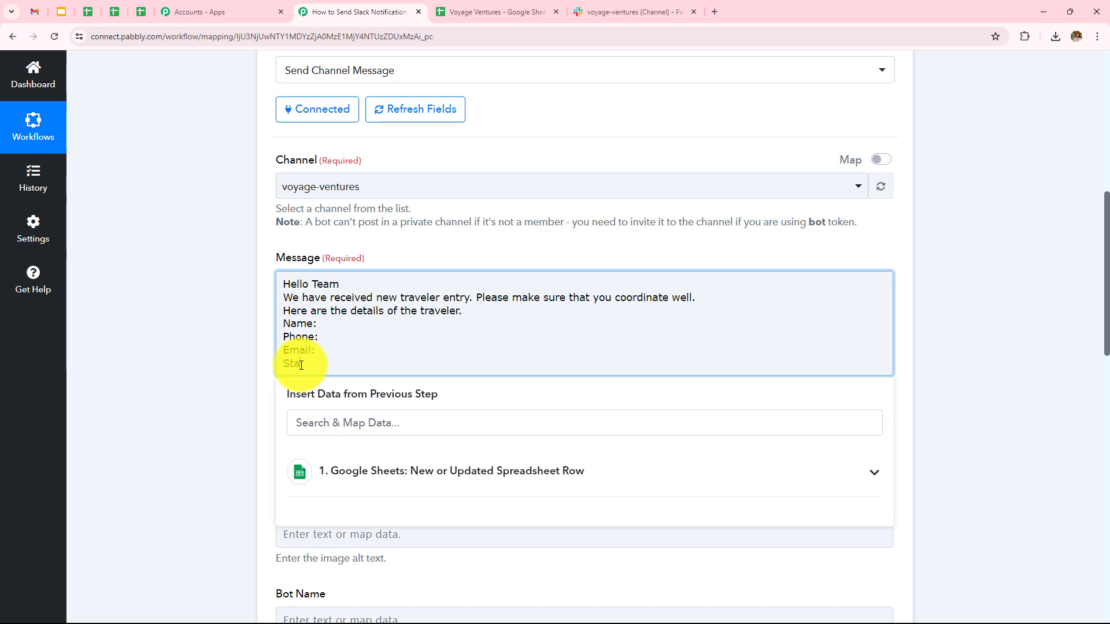
type("ing location:")
key("Return")
type("Final")
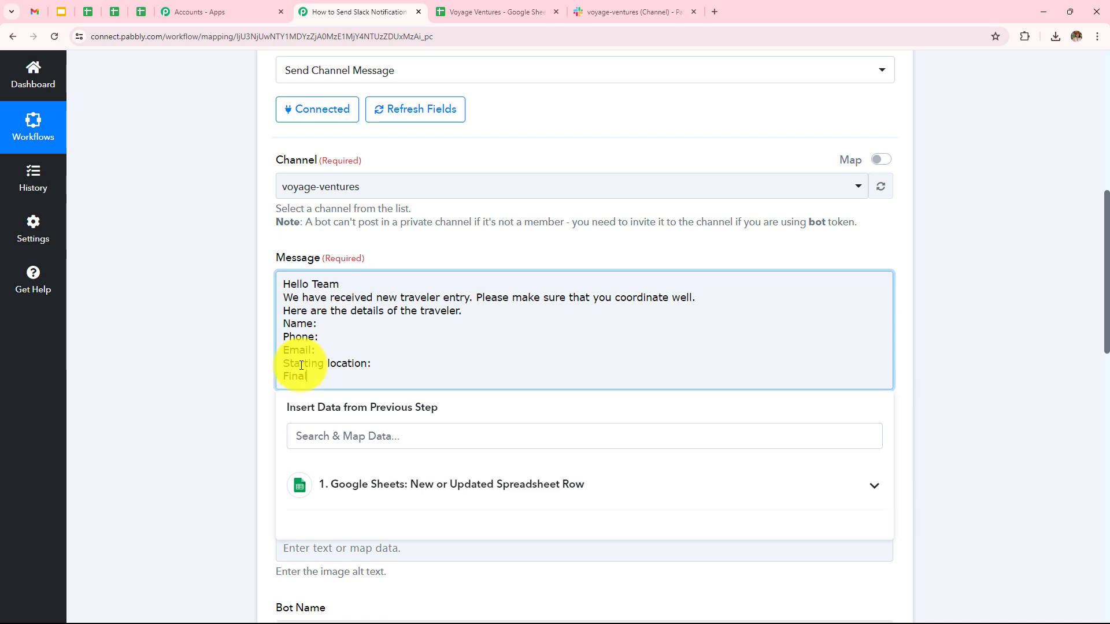
type(" destination:")
key("Return")
type("Numb")
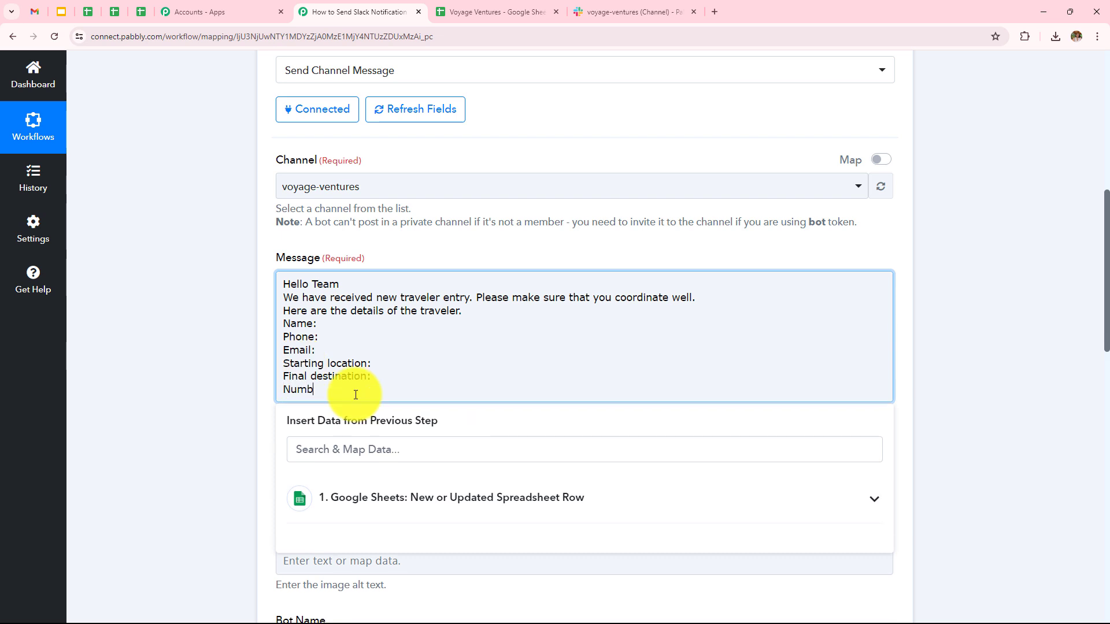
type("er of Travelers:")
key("Return")
type("Departure")
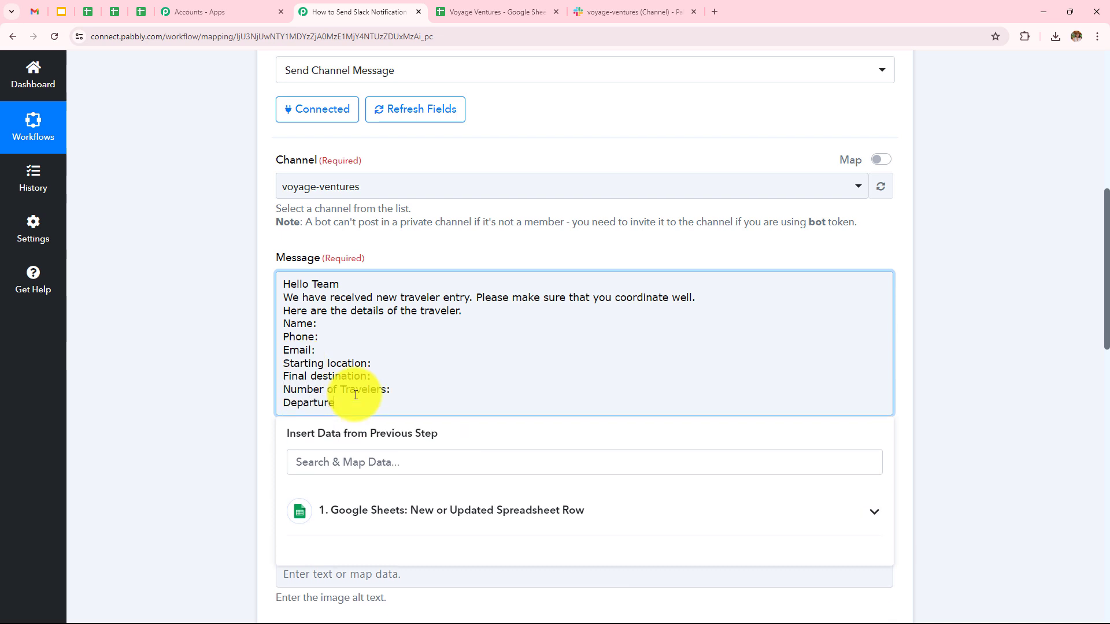
type(" date and time:")
key("Return")
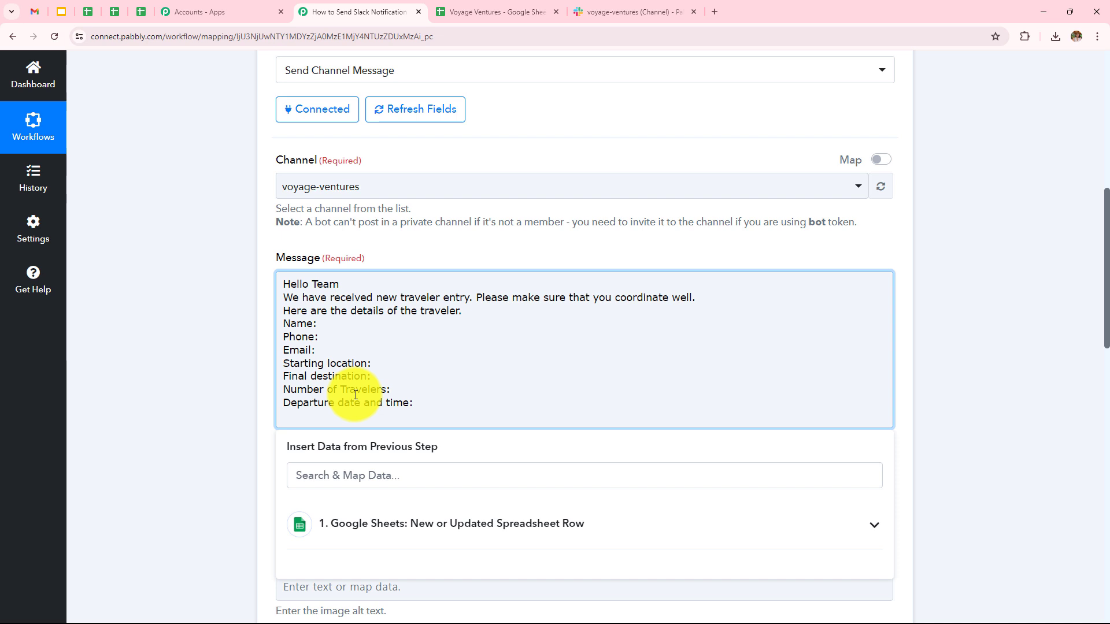
type("Arrival date and time:")
key("Return")
type("Status:")
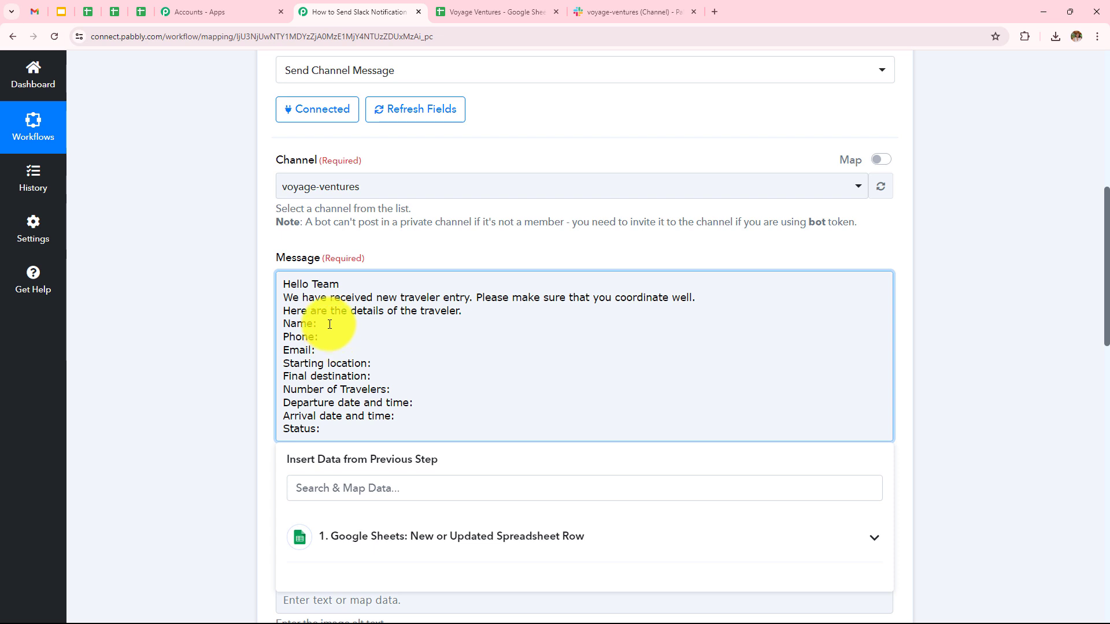
Map the Google Sheets Traveler, Phone and Email fields after the Name, Phone and Email labels
left_click(330, 324)
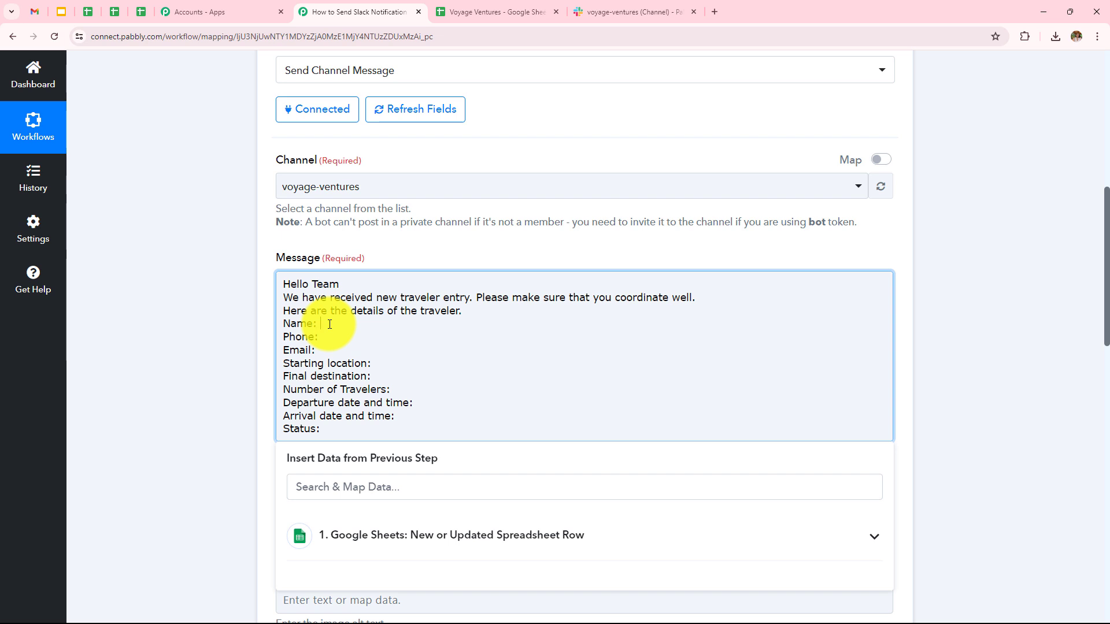
left_click(404, 537)
scroll(471, 440, "down", 8)
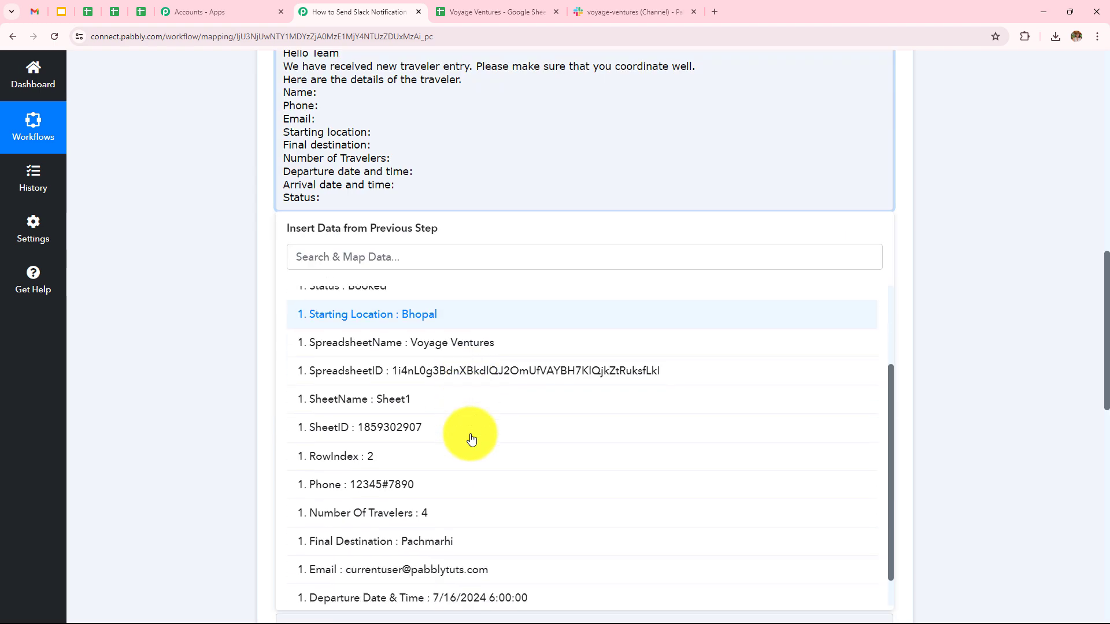
scroll(468, 438, "up", 5)
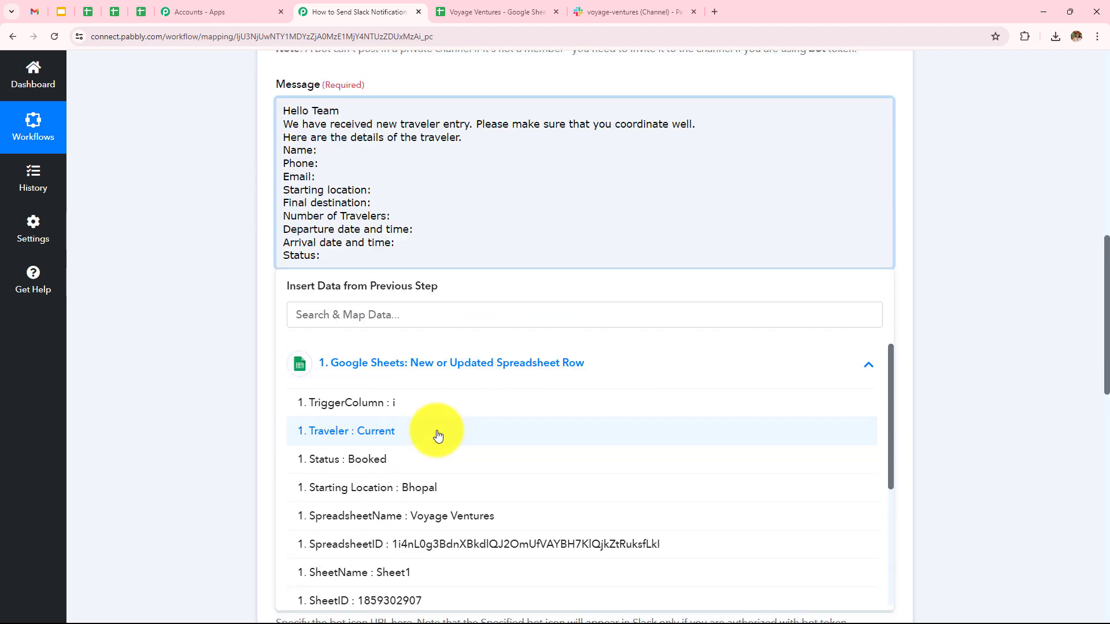
left_click(386, 433)
left_click(323, 175)
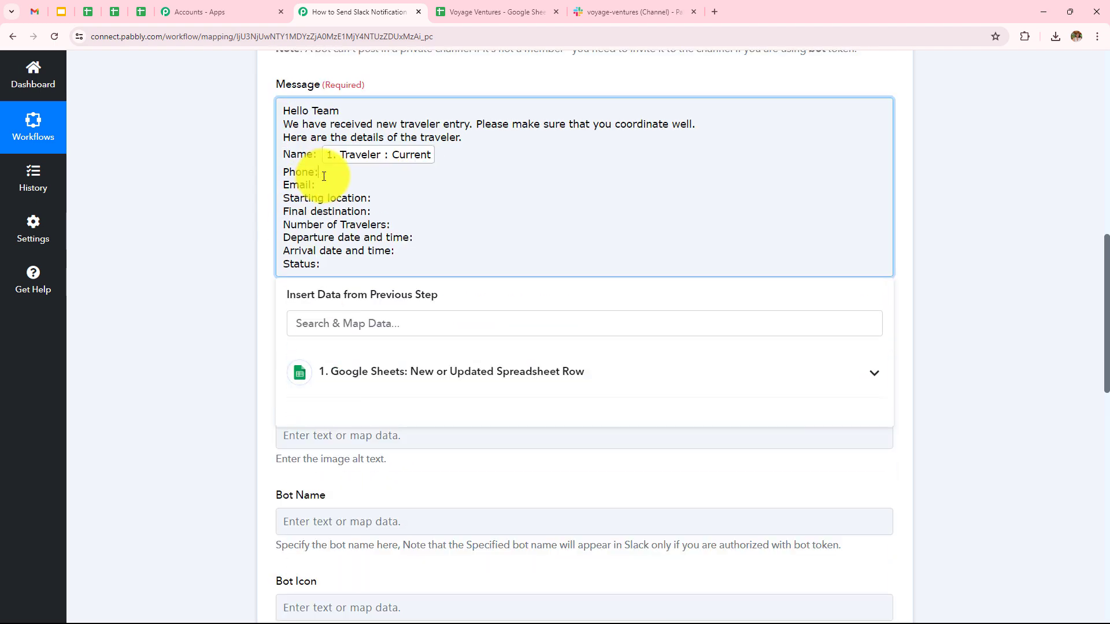
left_click(354, 371)
scroll(384, 470, "down", 4)
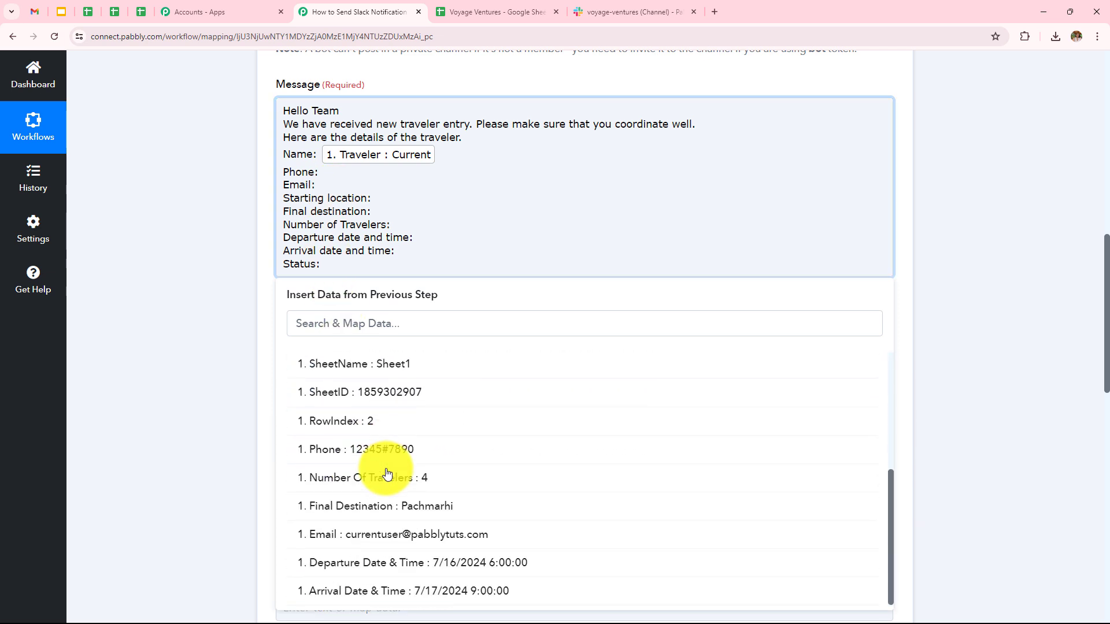
scroll(409, 507, "down", 1)
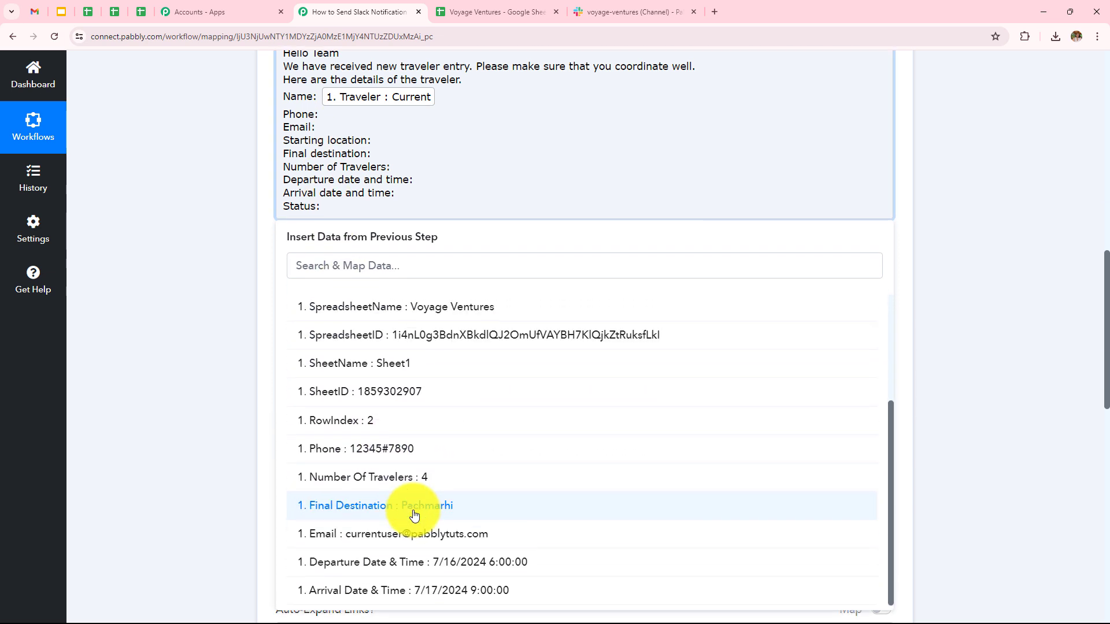
left_click(411, 445)
left_click(316, 135)
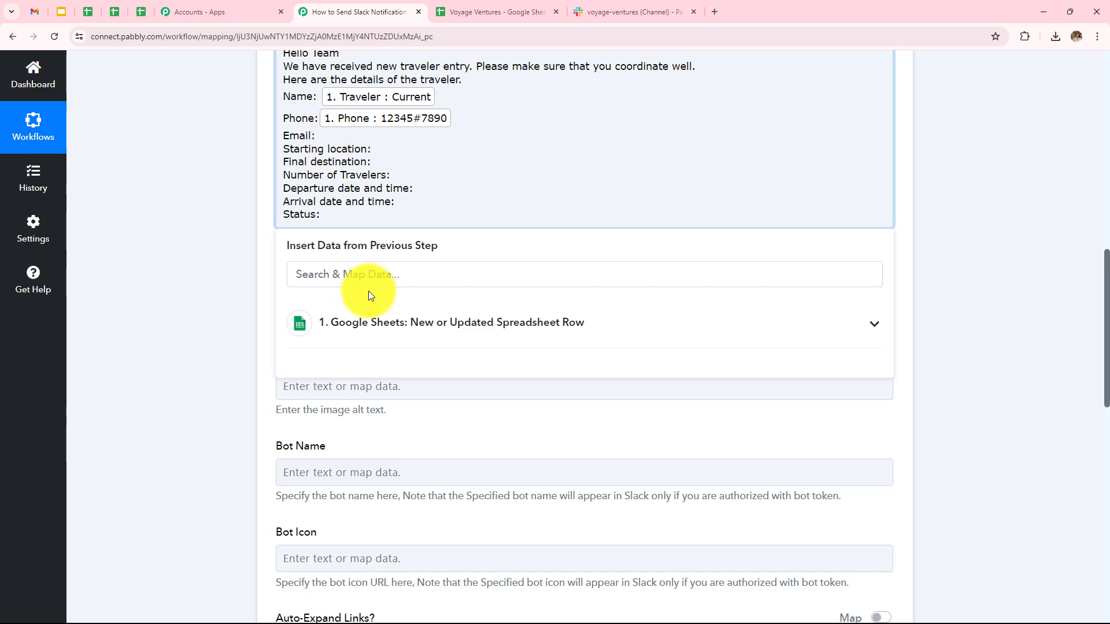
left_click(369, 321)
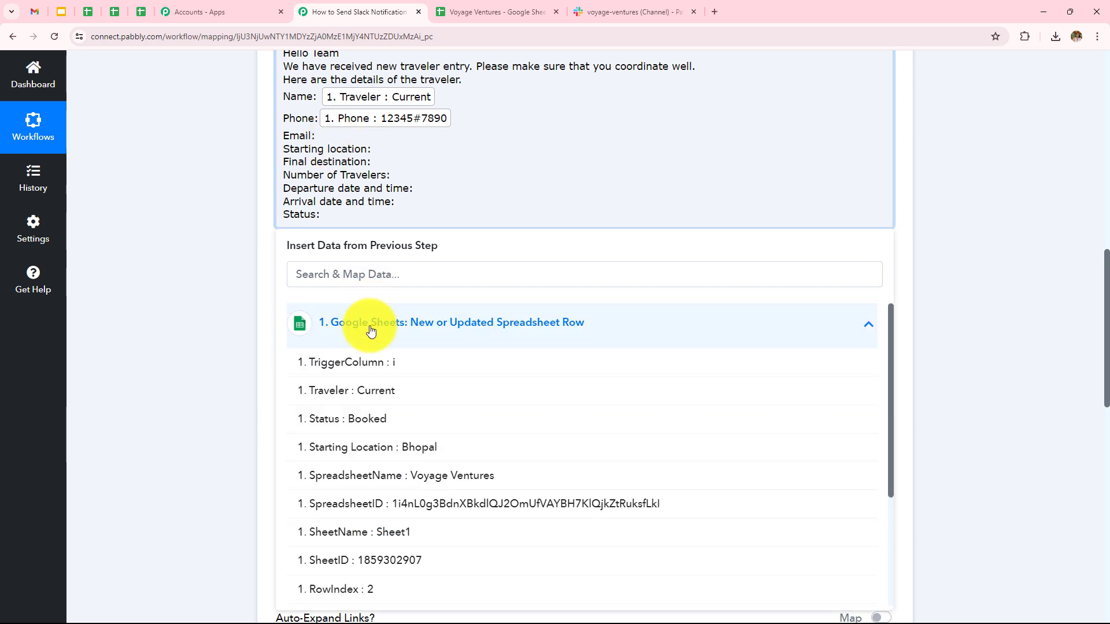
scroll(377, 441, "down", 3)
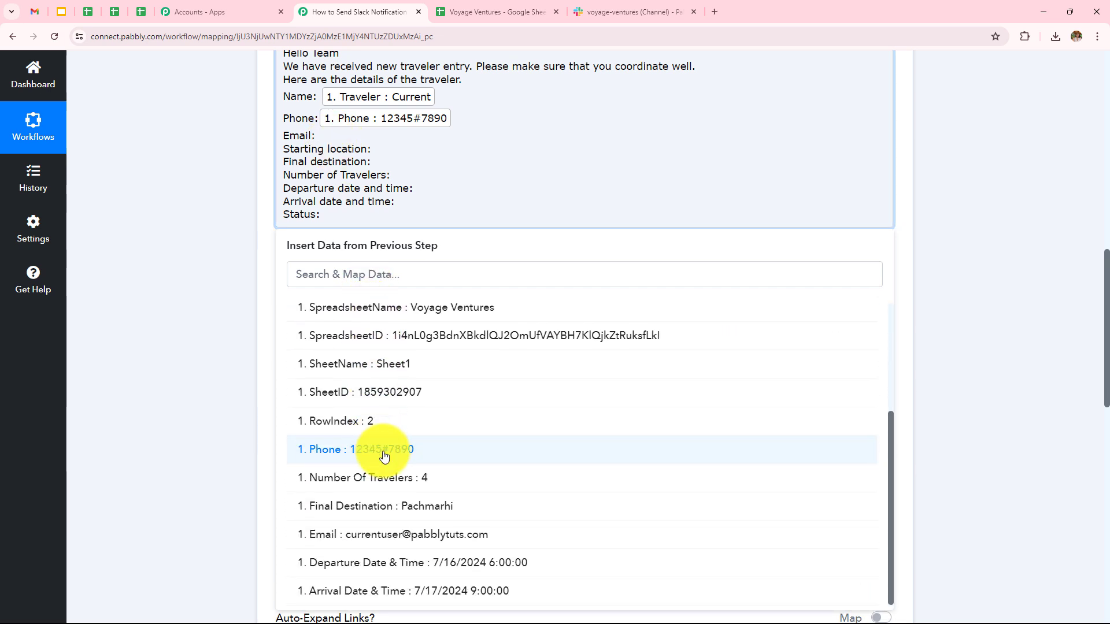
left_click(426, 533)
left_click(255, 286)
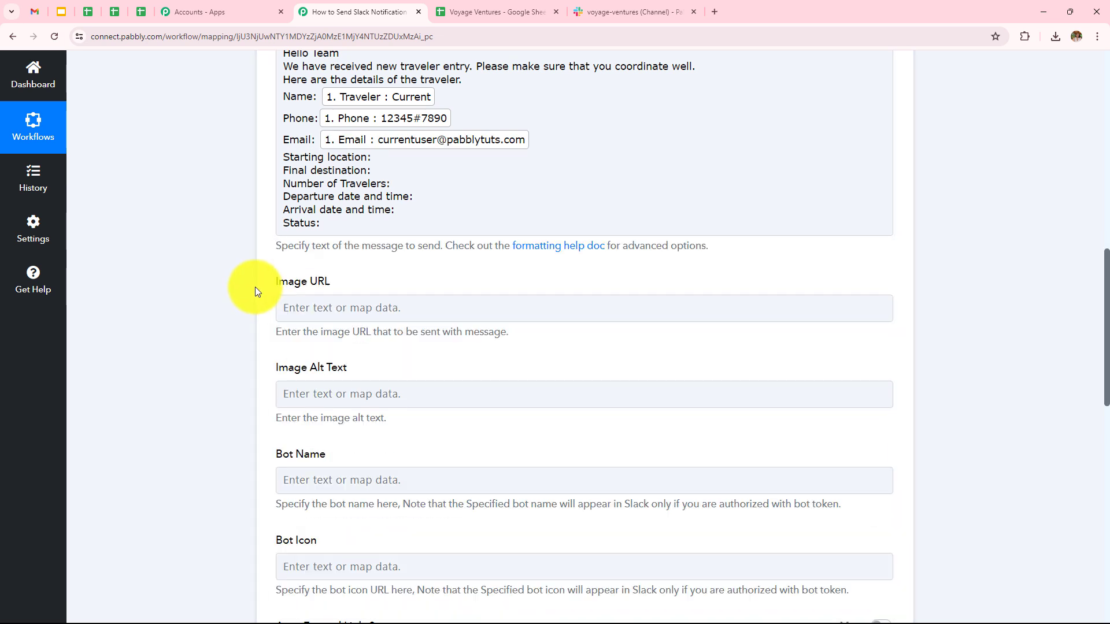
Map Starting Location, Final Destination and Number Of Travelers fields after their labels
left_click(394, 157)
left_click(386, 330)
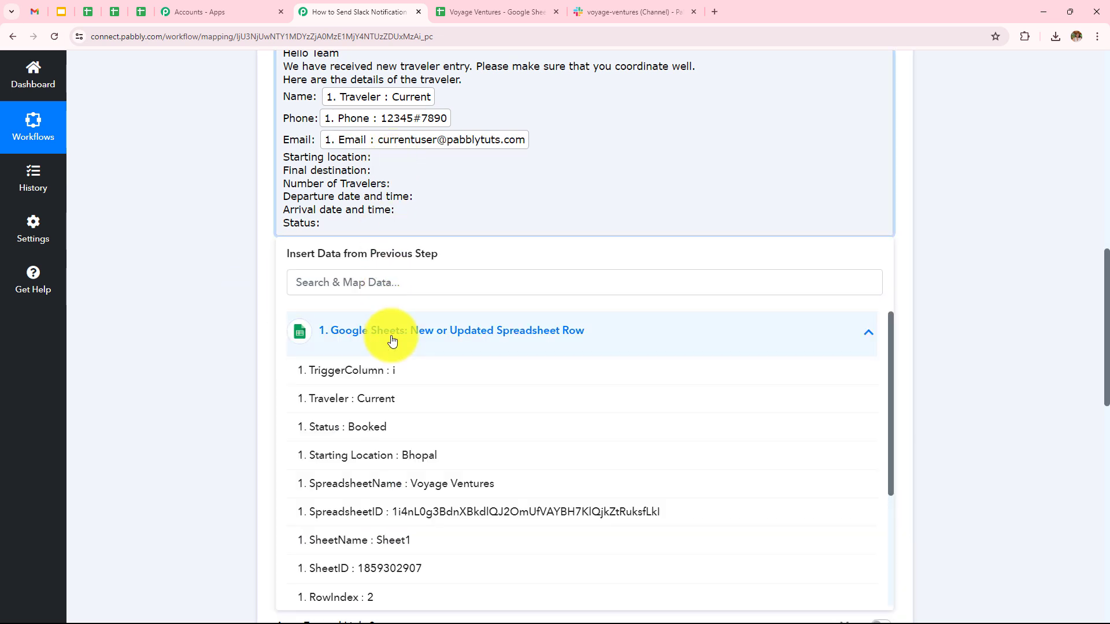
left_click(426, 462)
left_click(256, 215)
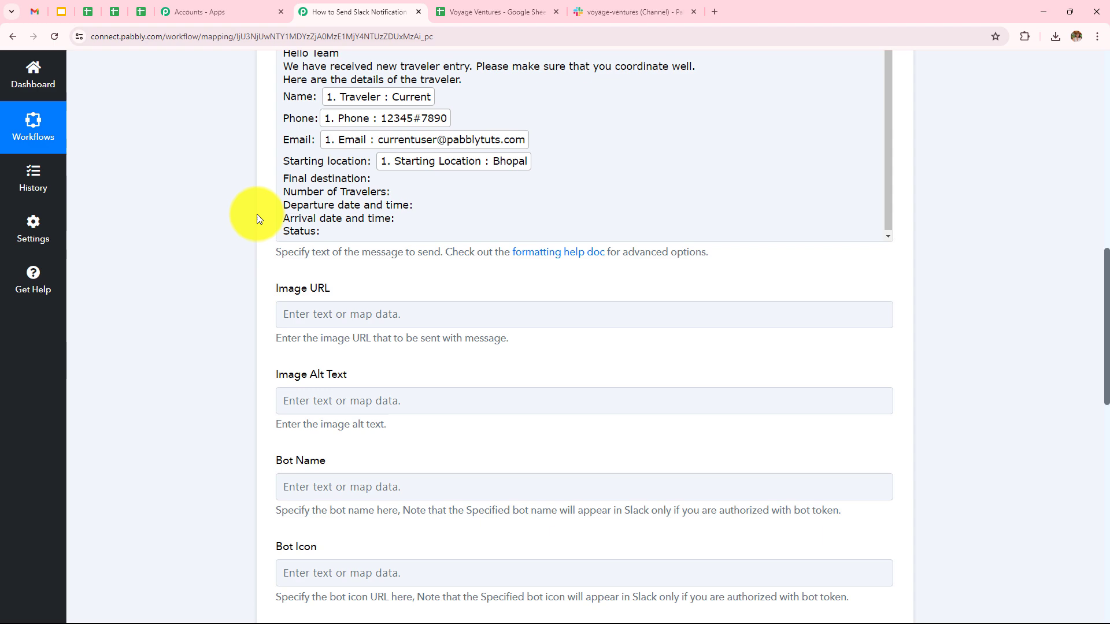
left_click(389, 173)
left_click(375, 337)
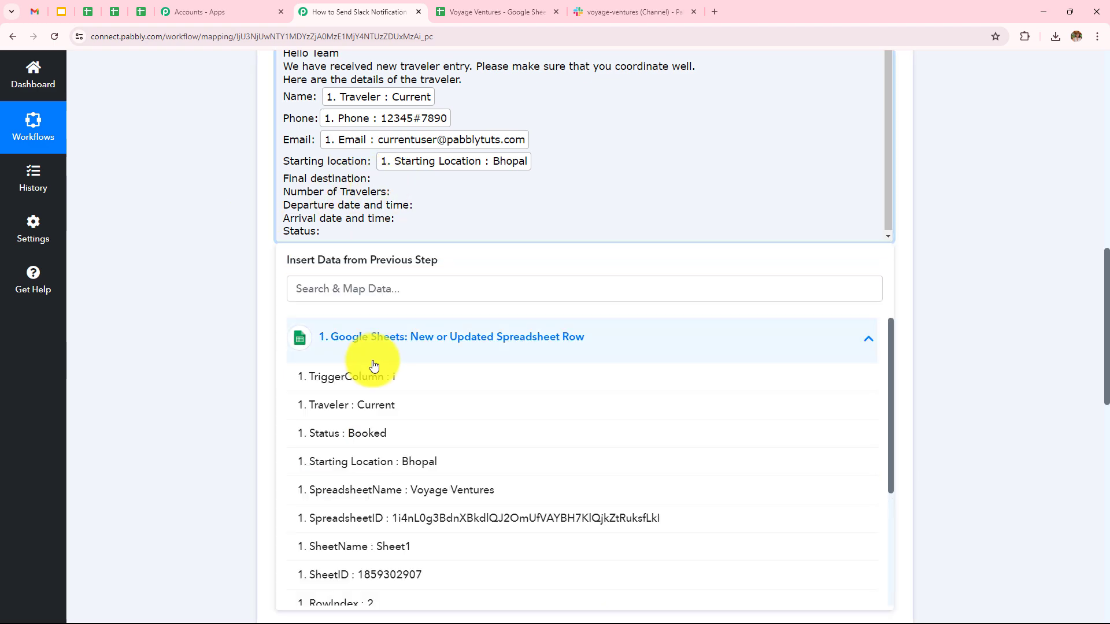
scroll(459, 508, "down", 3)
left_click(457, 509)
left_click(148, 223)
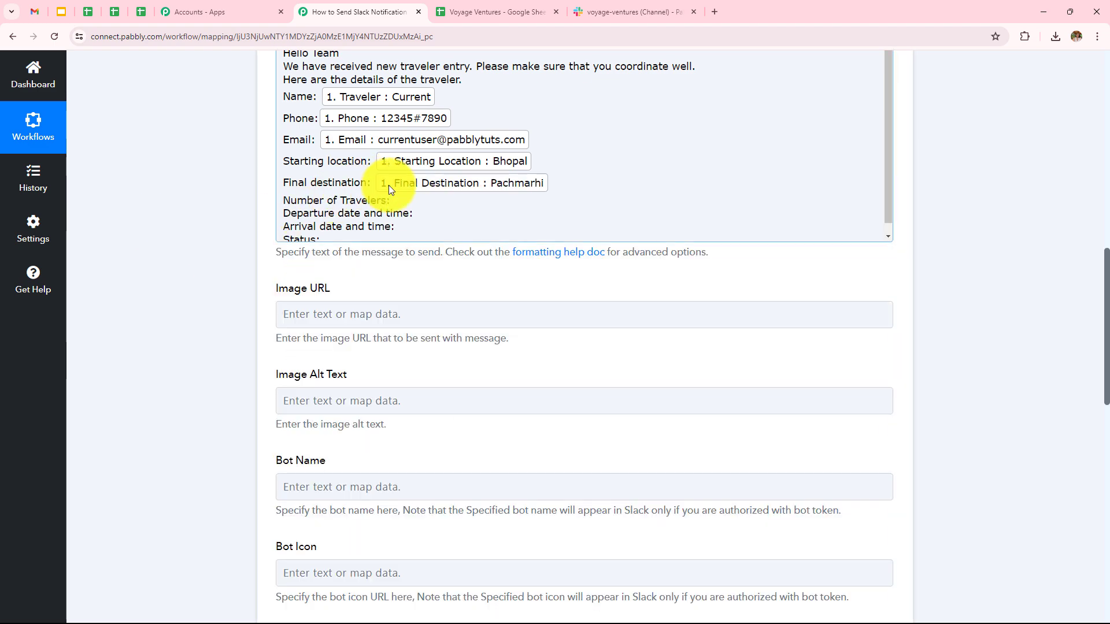
left_click(396, 200)
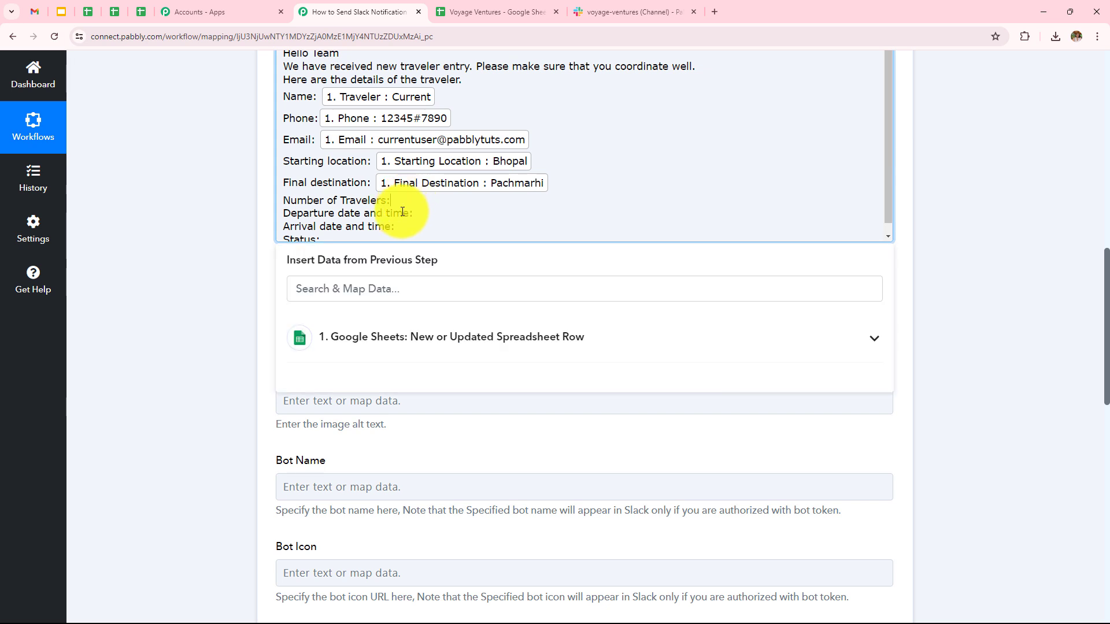
left_click(404, 337)
scroll(425, 446, "down", 3)
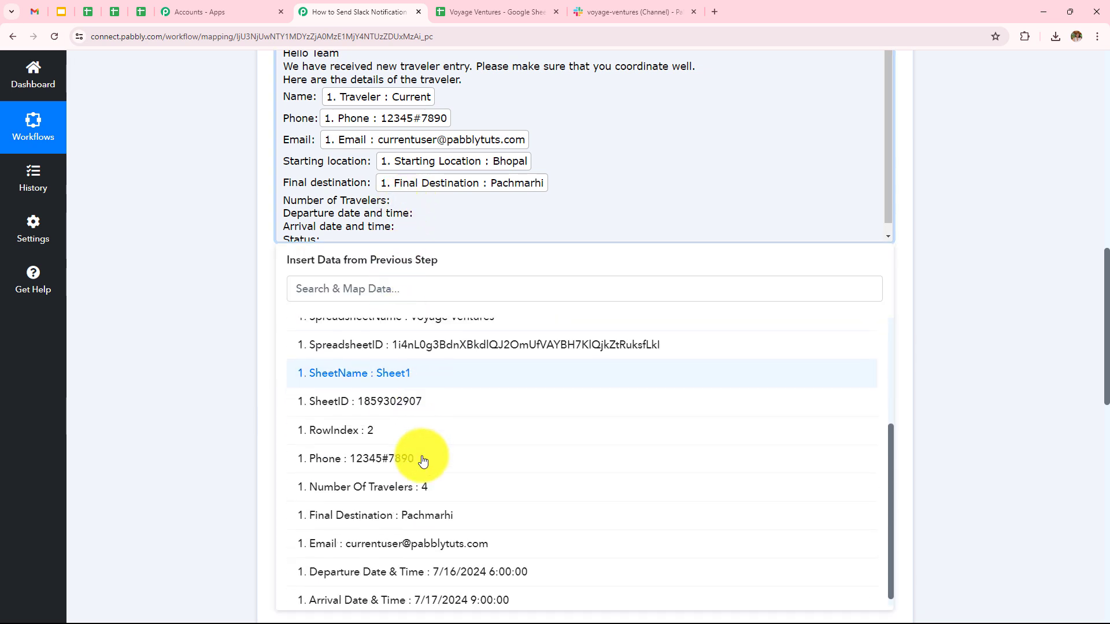
left_click(424, 487)
left_click(228, 260)
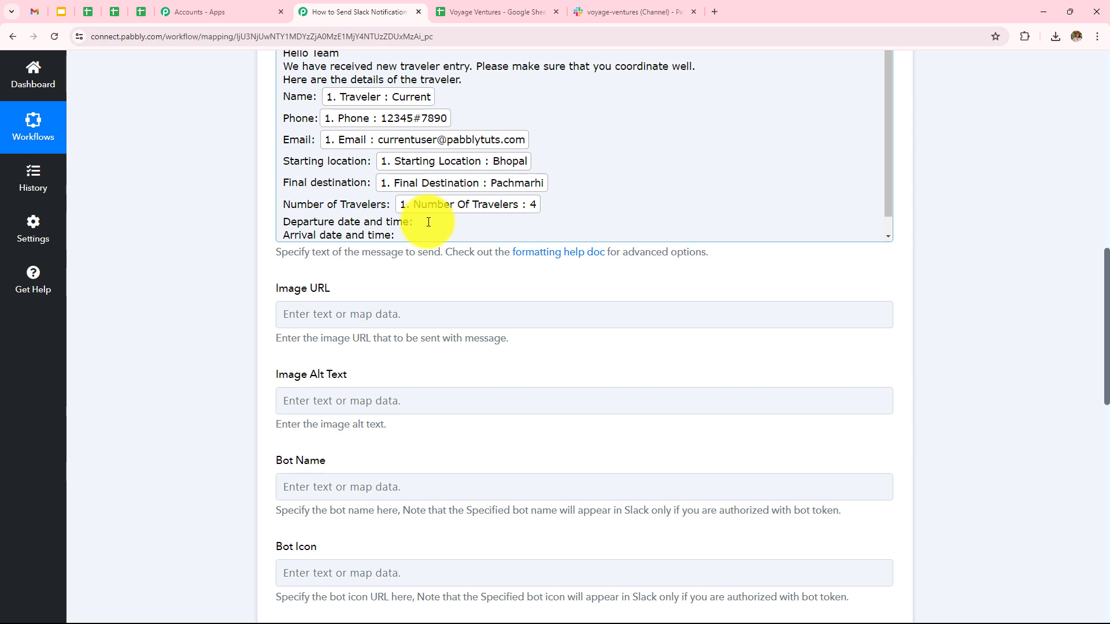
Map Departure Date & Time, Arrival Date & Time and Status fields after their labels
left_click(428, 222)
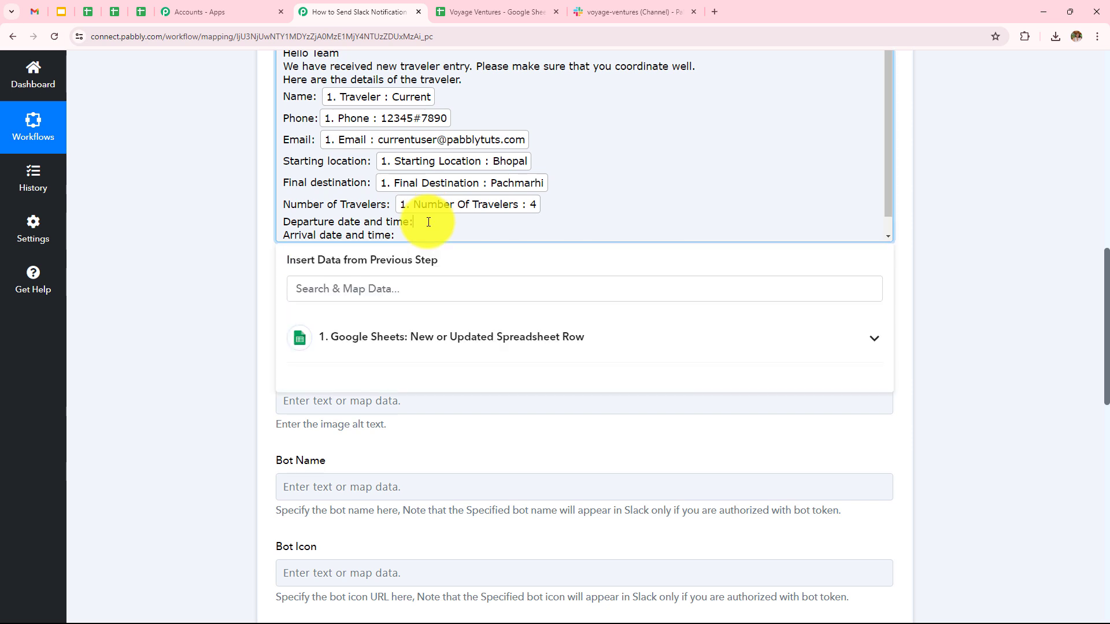
left_click(395, 339)
scroll(422, 441, "down", 5)
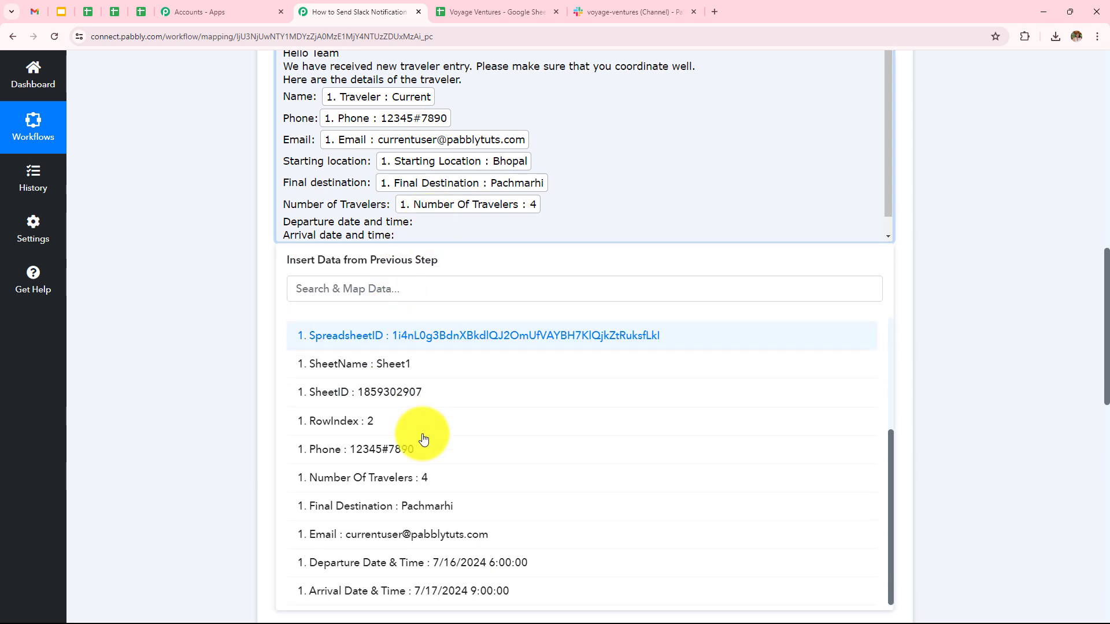
left_click(422, 563)
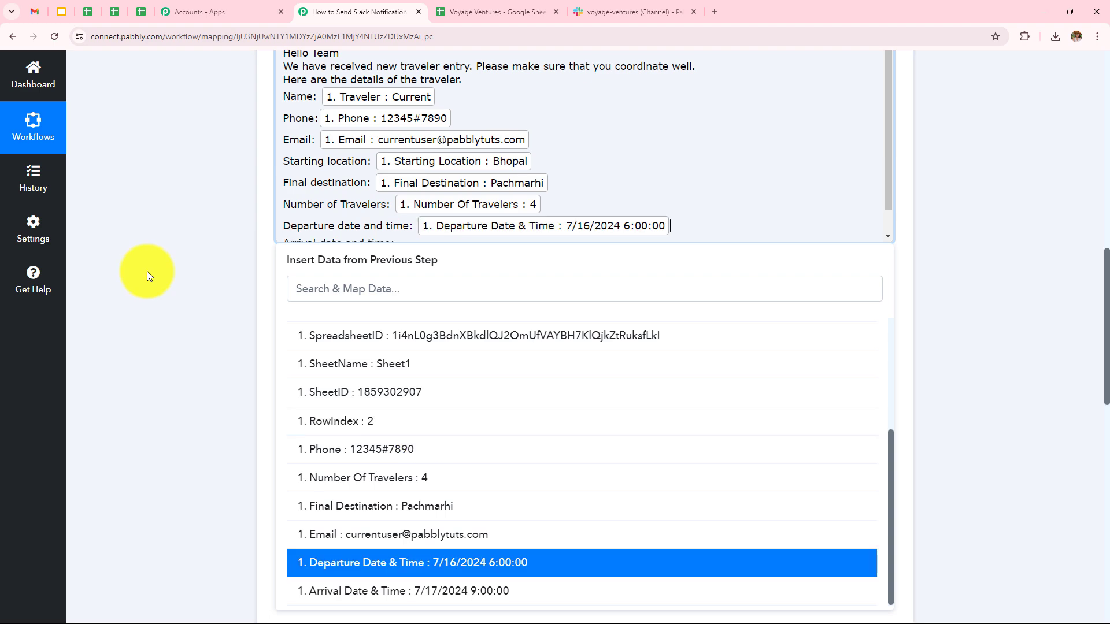
left_click(147, 272)
scroll(469, 206, "down", 1)
left_click(409, 217)
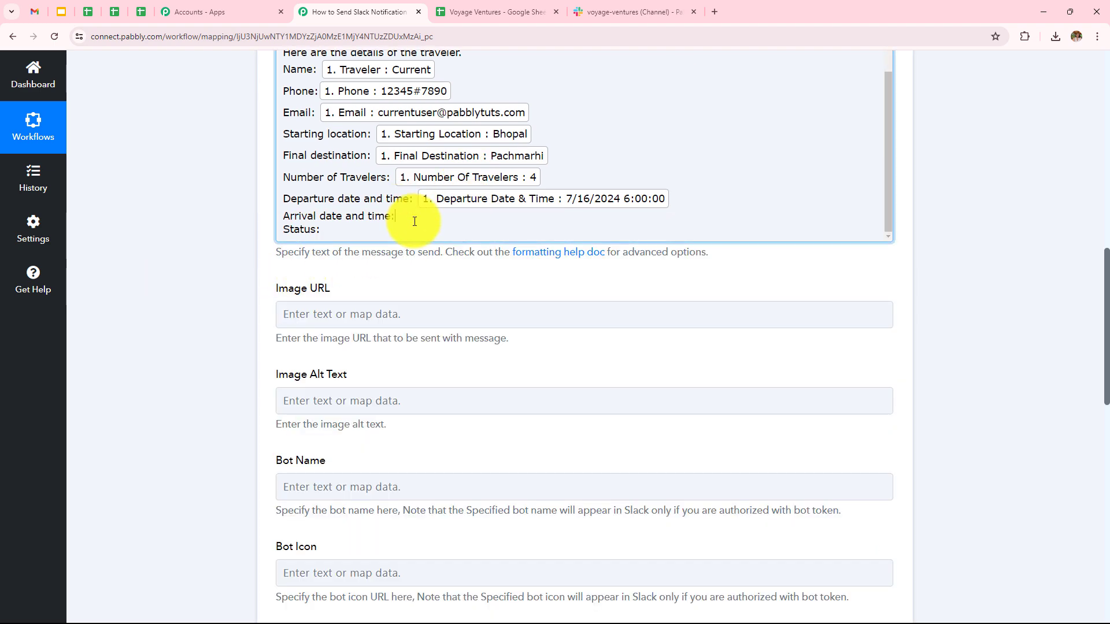
left_click(406, 337)
scroll(476, 473, "down", 5)
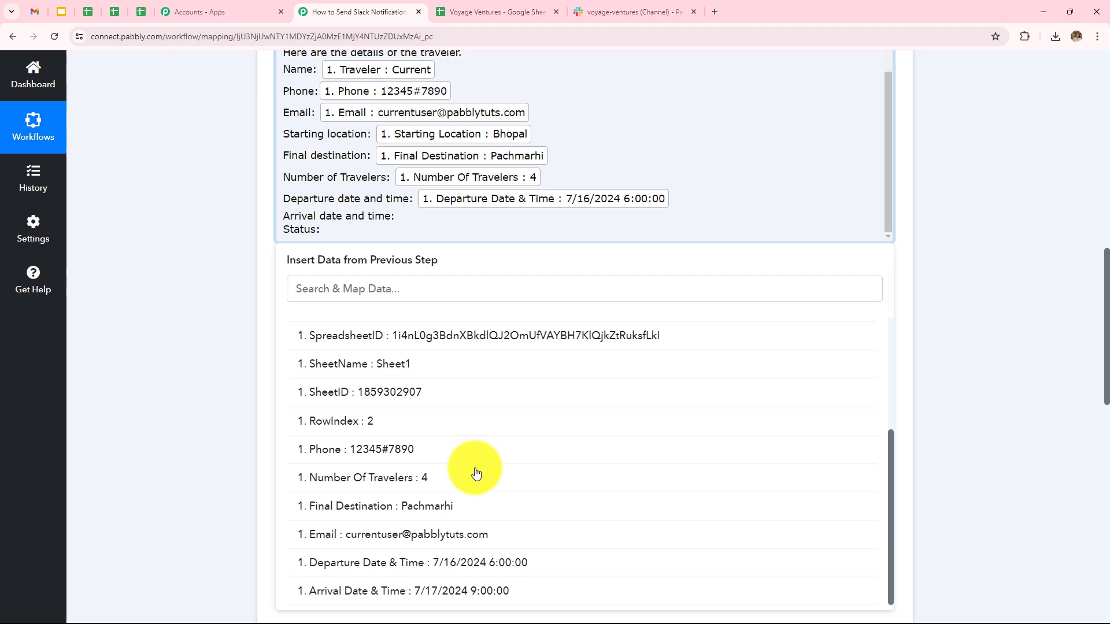
left_click(491, 590)
left_click(363, 272)
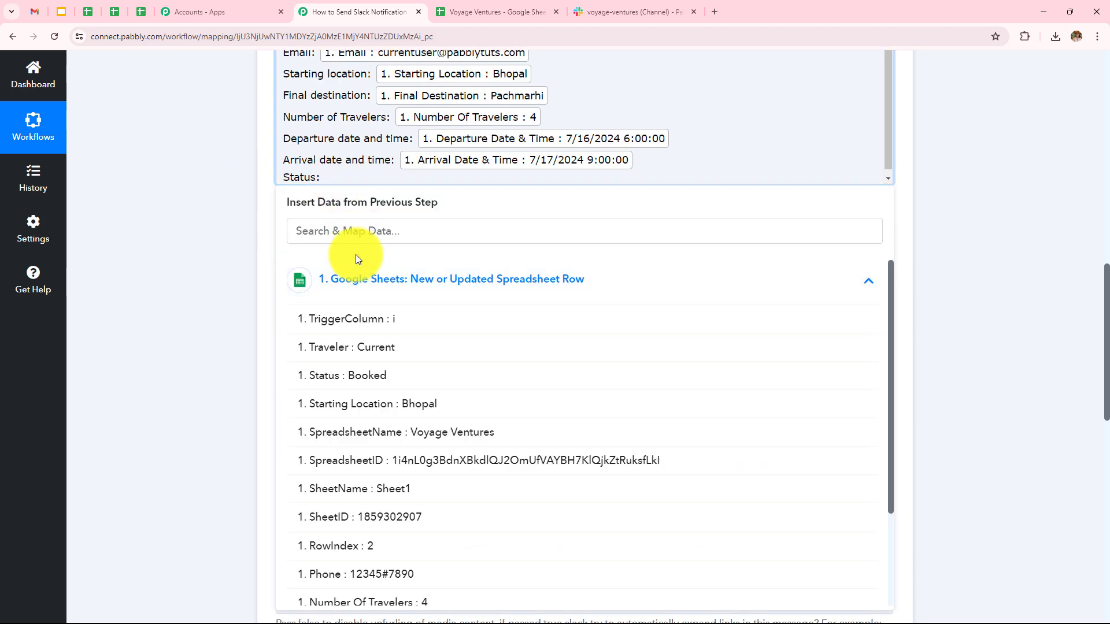
left_click(335, 356)
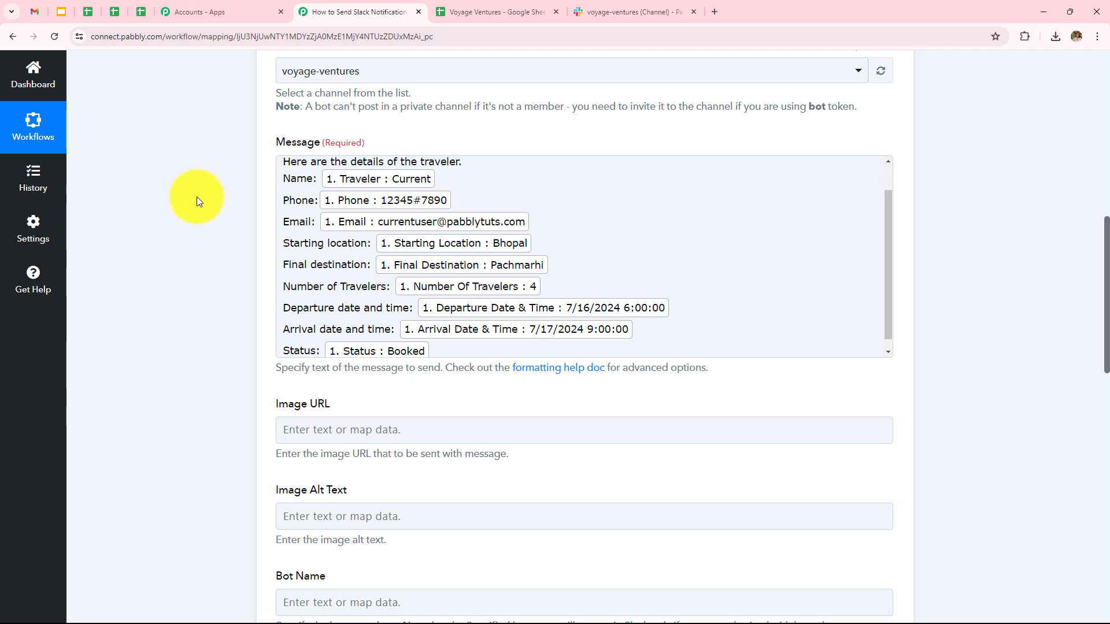
left_click(358, 222)
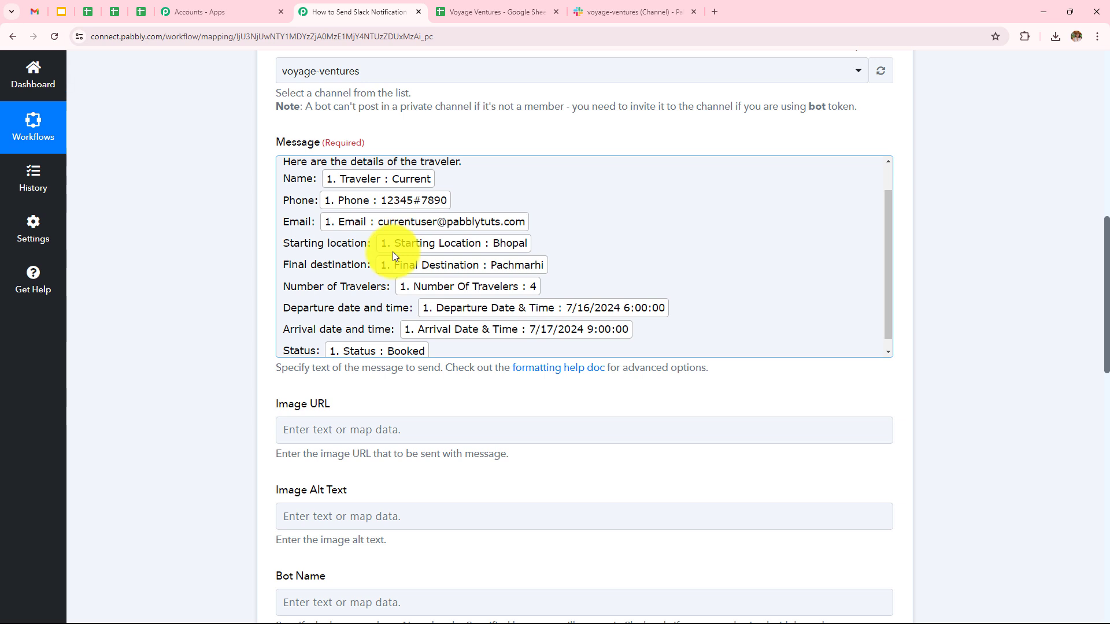
scroll(397, 254, "down", 5)
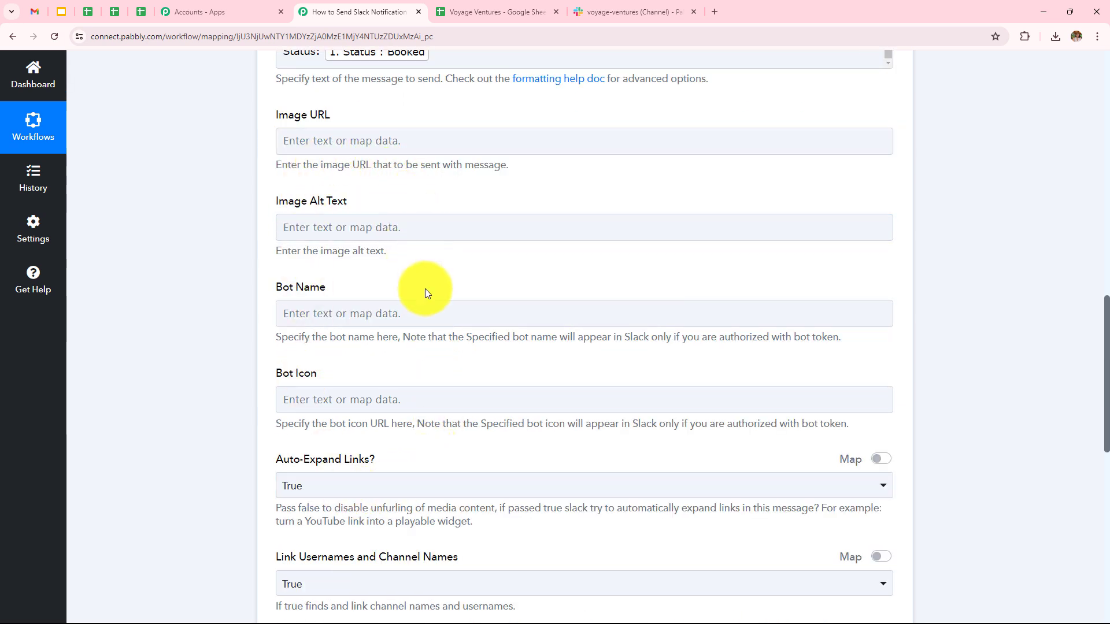
Save and test the Slack step, then read the returned message text
left_click(422, 308)
scroll(422, 301, "down", 8)
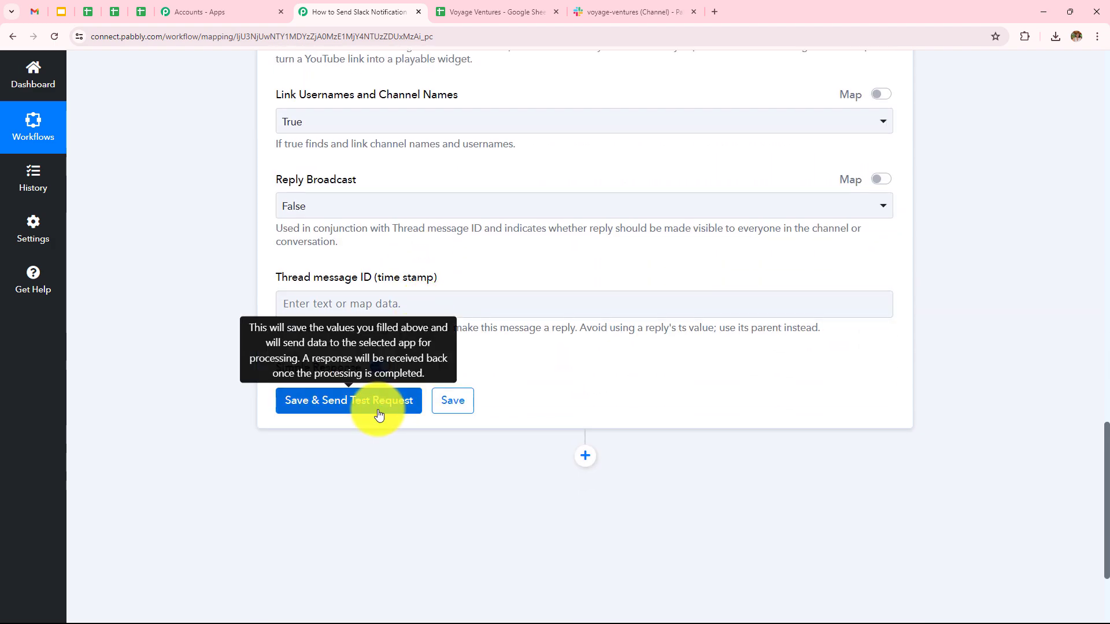
left_click(379, 412)
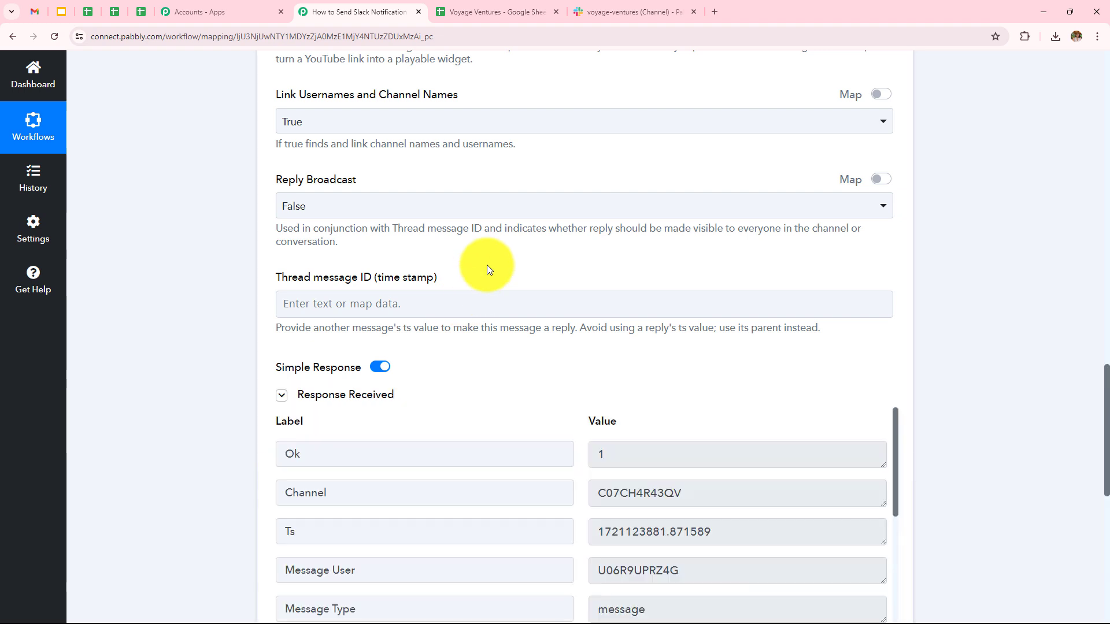
scroll(486, 266, "down", 1)
scroll(487, 266, "down", 3)
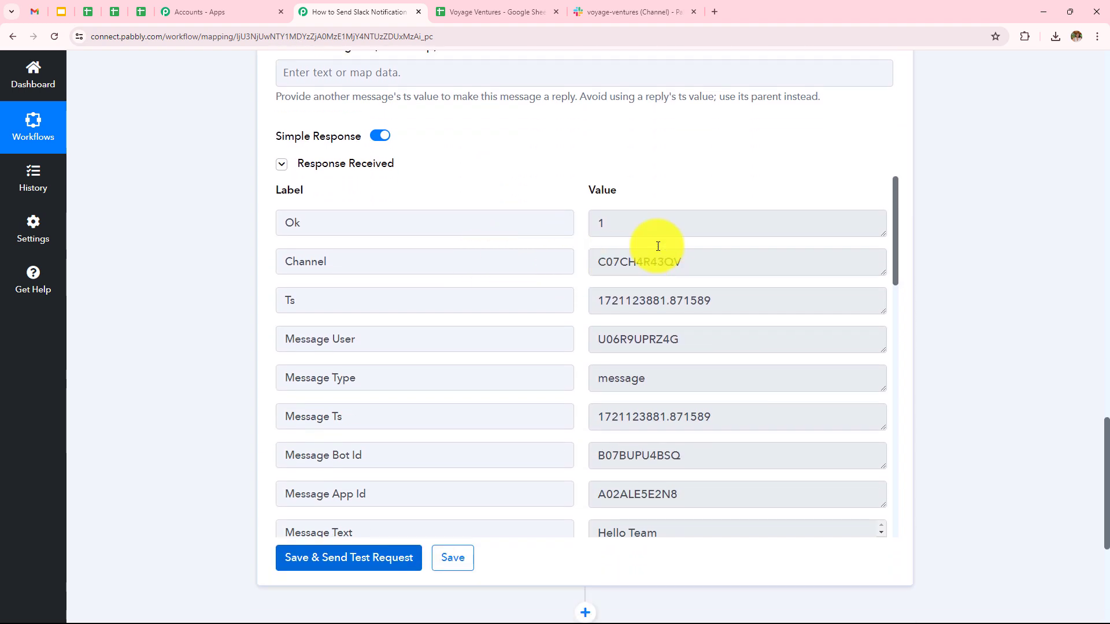
scroll(675, 238, "down", 4)
left_click(810, 307)
left_click_drag(883, 312, 895, 544)
scroll(851, 449, "down", 1)
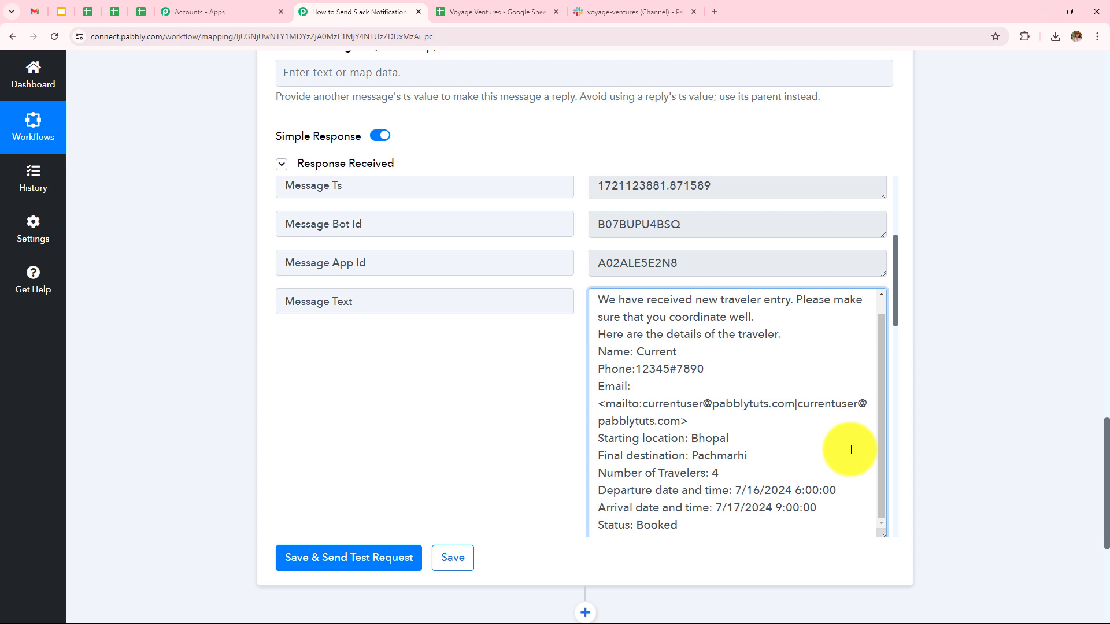
scroll(851, 450, "down", 1)
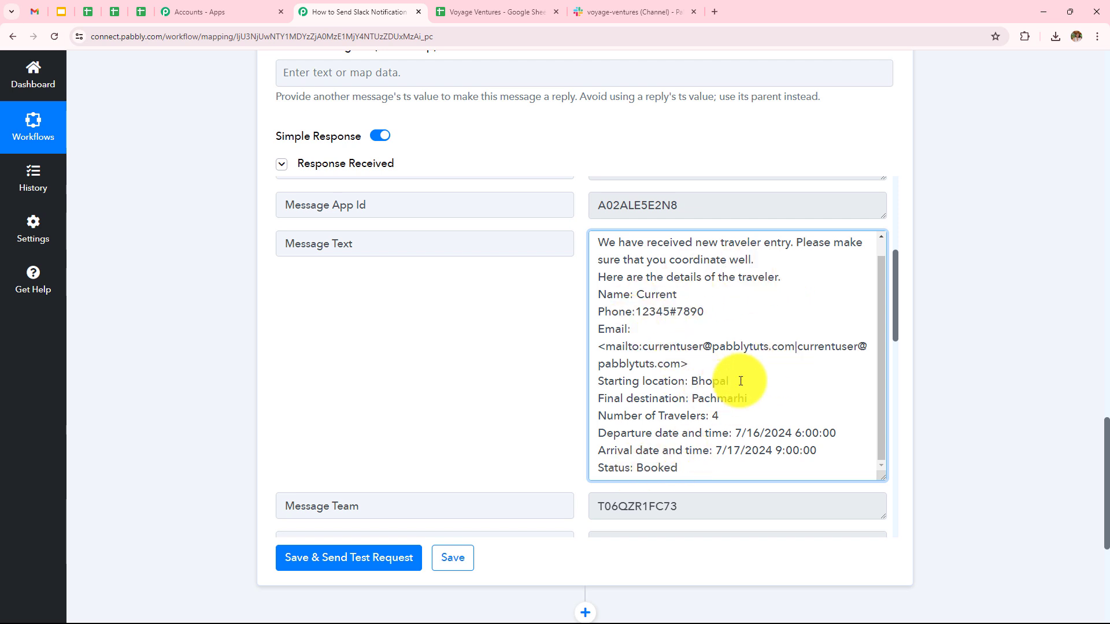
Verify the test message in Slack #voyage-ventures, then return to the Voyage Ventures spreadsheet
left_click(628, 11)
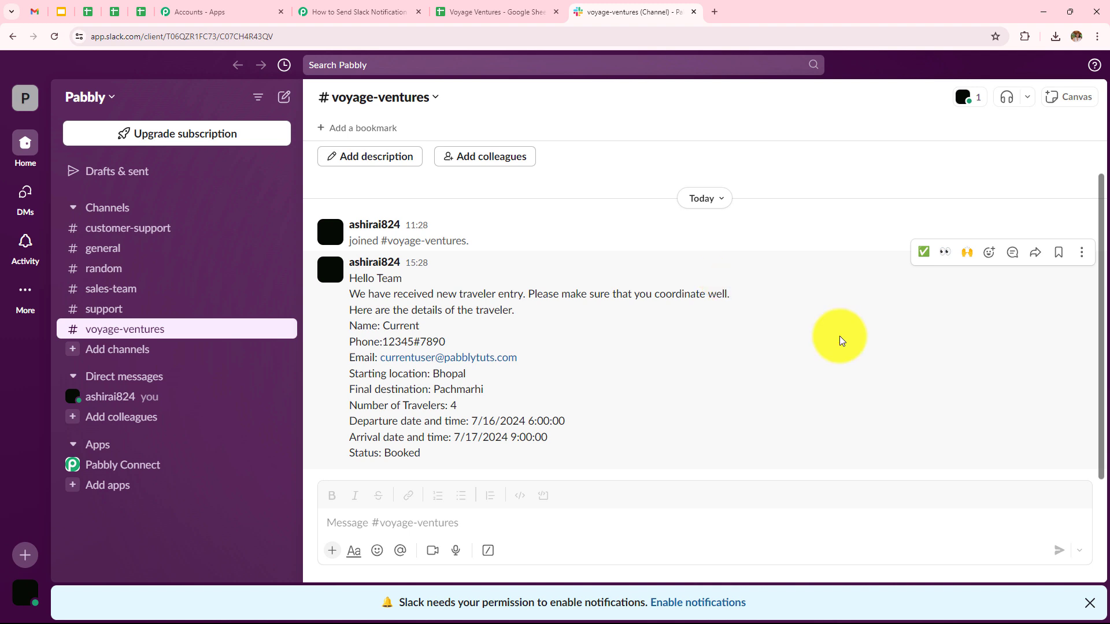
left_click(494, 7)
left_click_drag(491, 592, 275, 587)
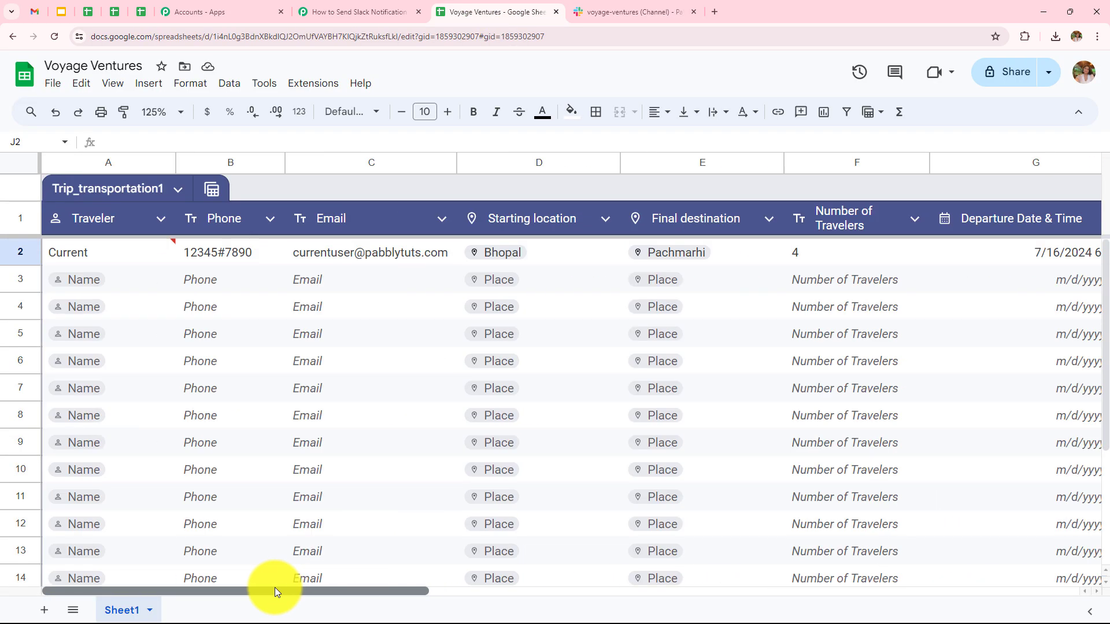
Fill row 3 with traveler Dummy, a phone, an email, Indore, Pachmarhi and 6 travelers
left_click(109, 278)
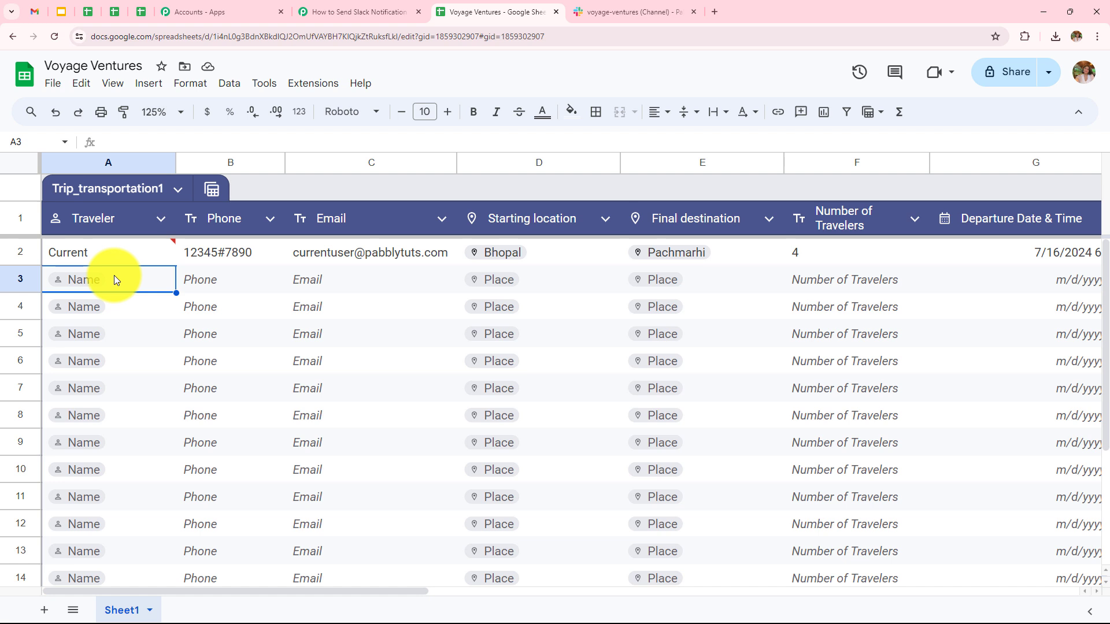
type("Dummy")
left_click(218, 282)
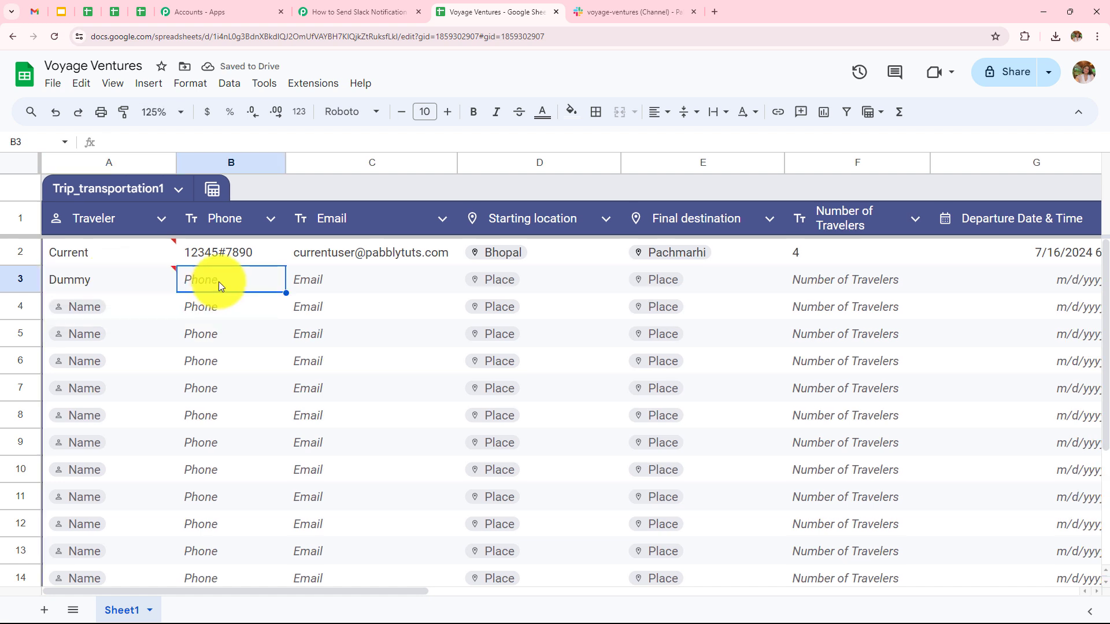
type("9876543###")
left_click(354, 282)
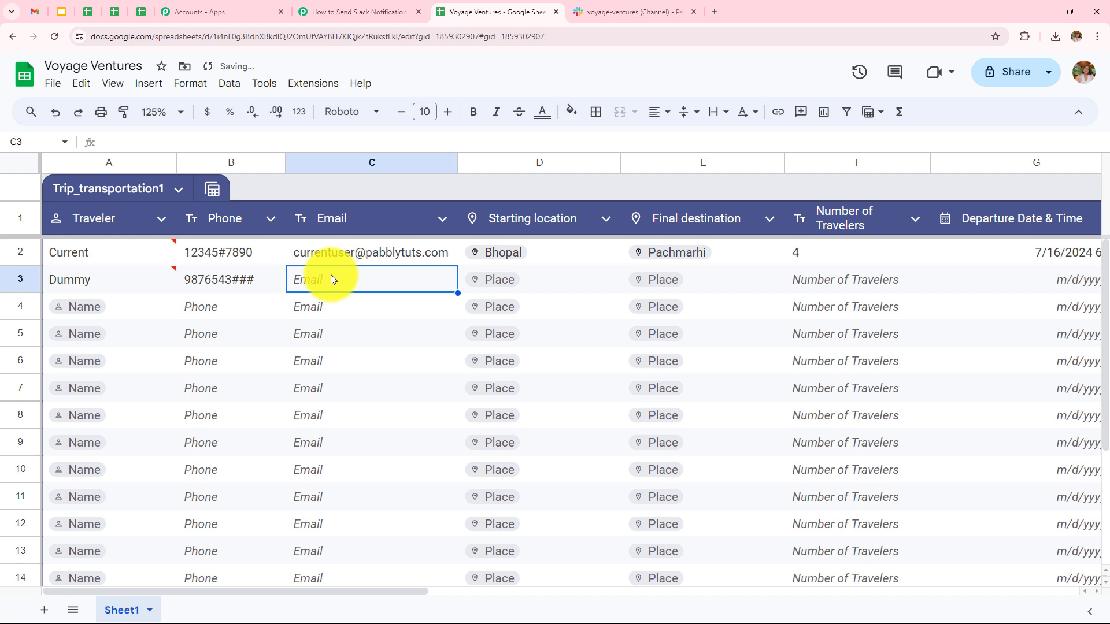
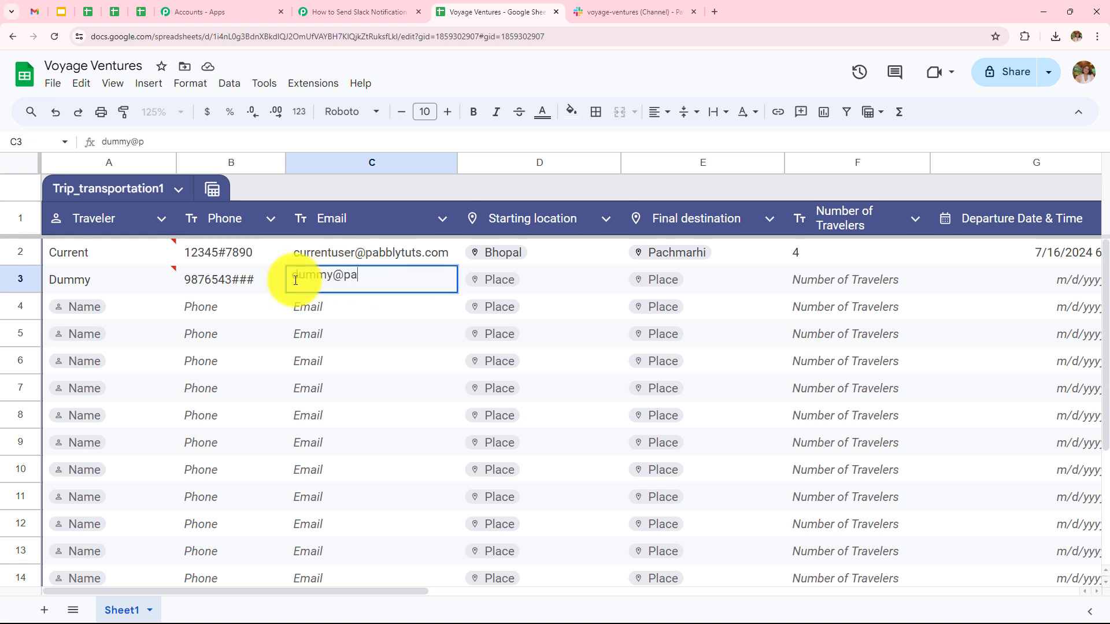
left_click(492, 280)
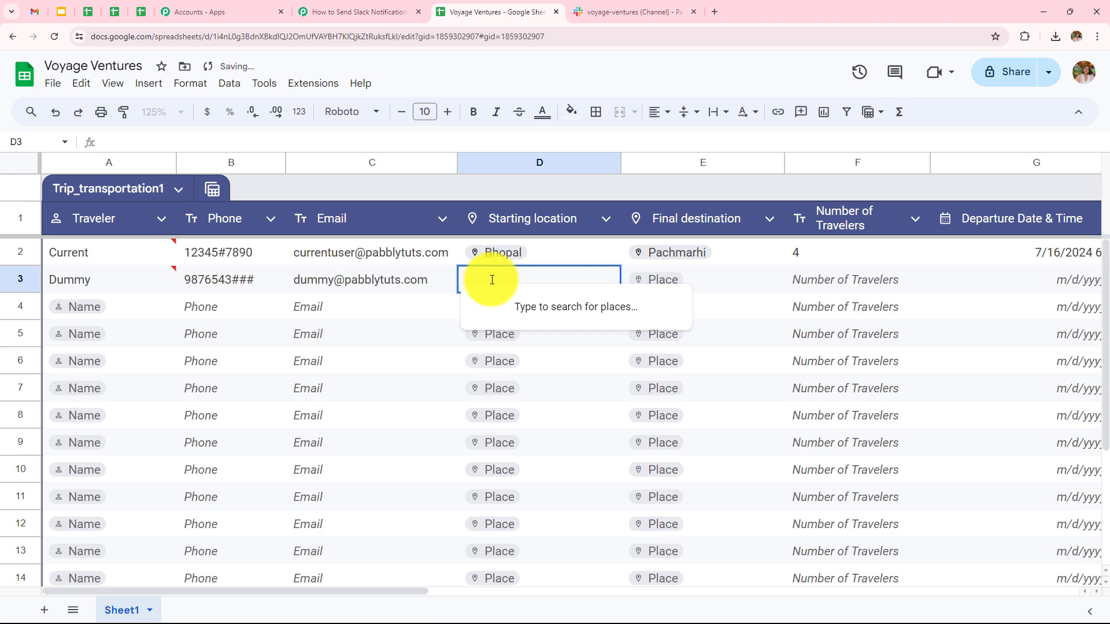
type("Indore")
left_click(665, 280)
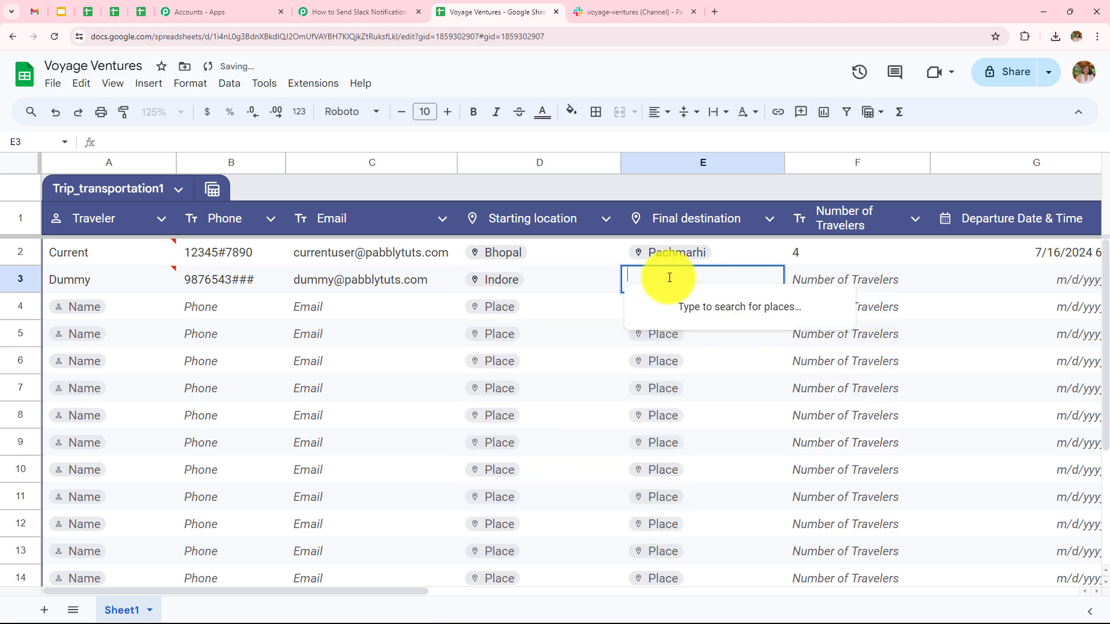
type("P")
double_click(837, 278)
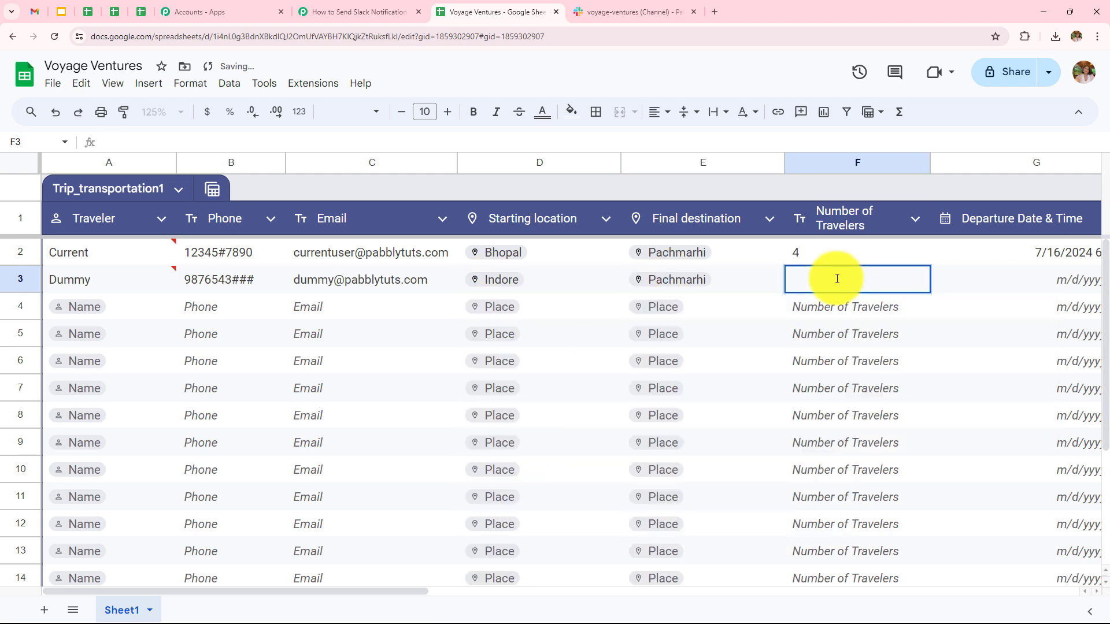
type("6")
key("Tab")
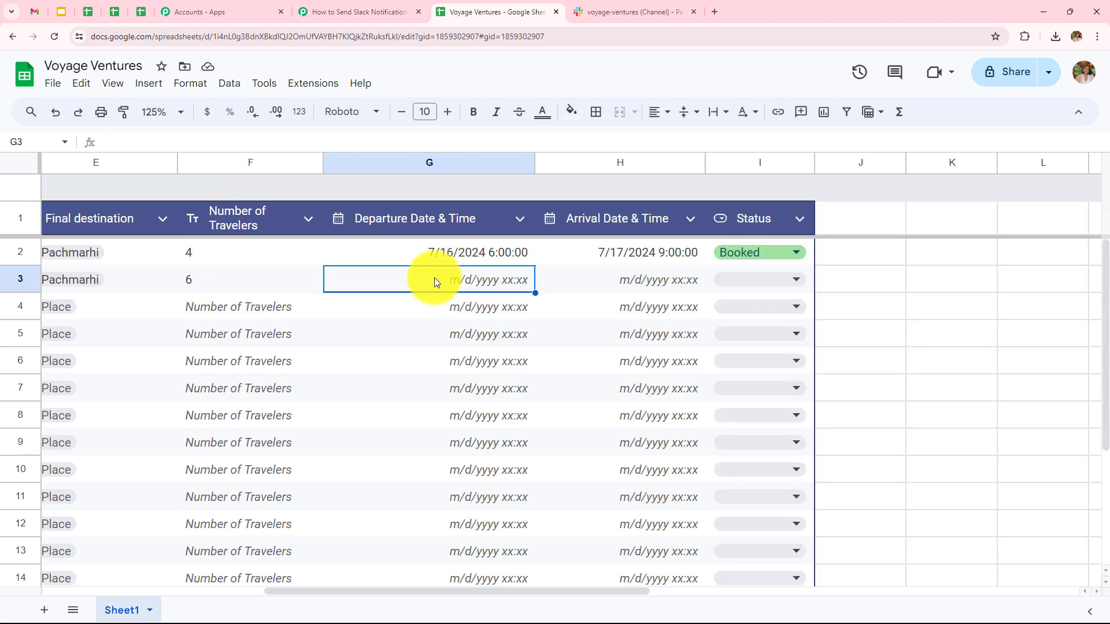
Set departure 17 July, arrival 18 July 10:00 and status Booked, then confirm Slack's message
double_click(434, 277)
left_click(431, 398)
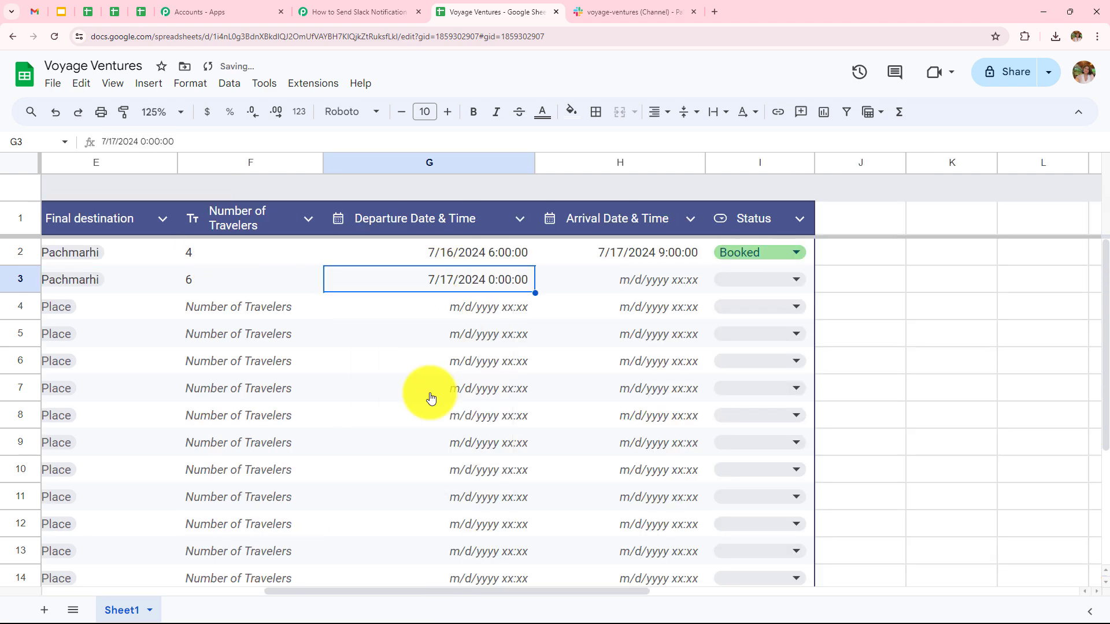
double_click(495, 279)
key("BackSpace")
type("6")
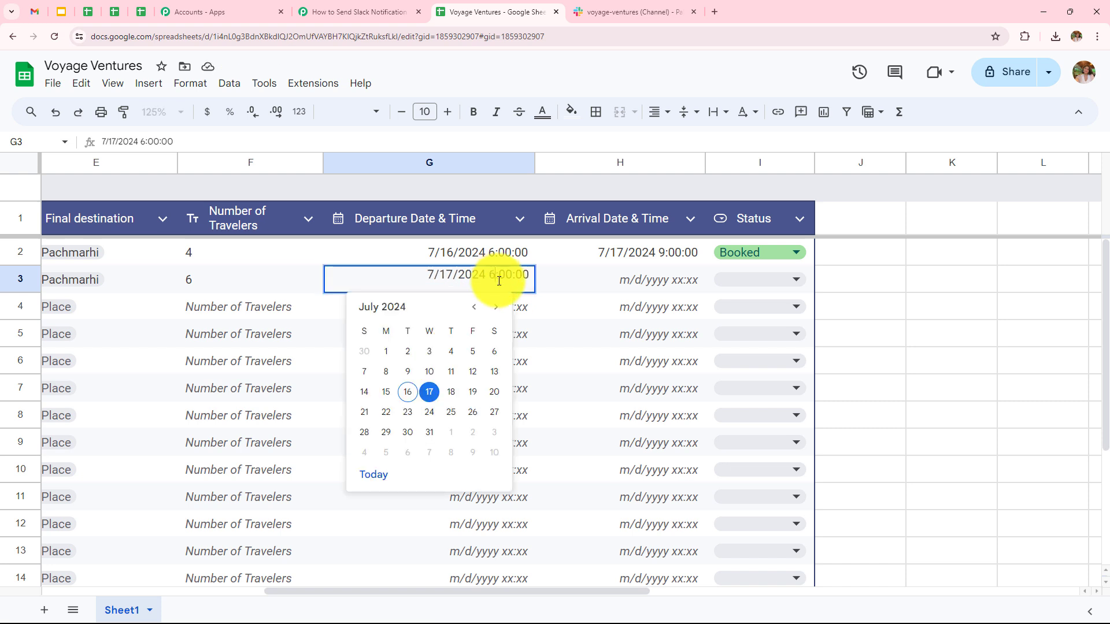
double_click(614, 276)
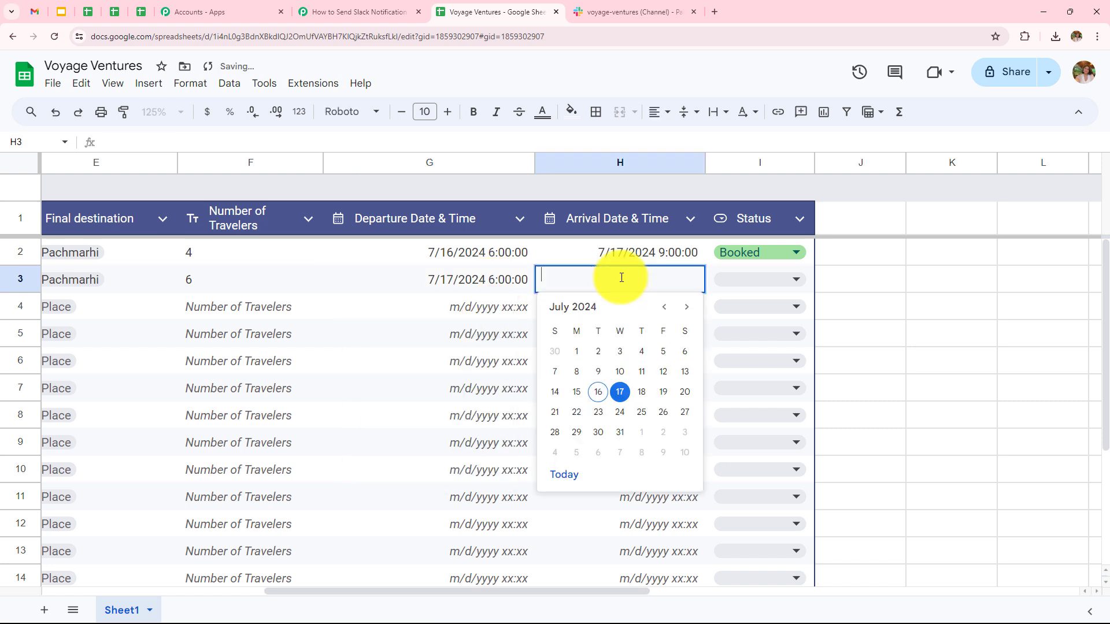
left_click(643, 392)
double_click(662, 279)
type("18/2024 10:00:00")
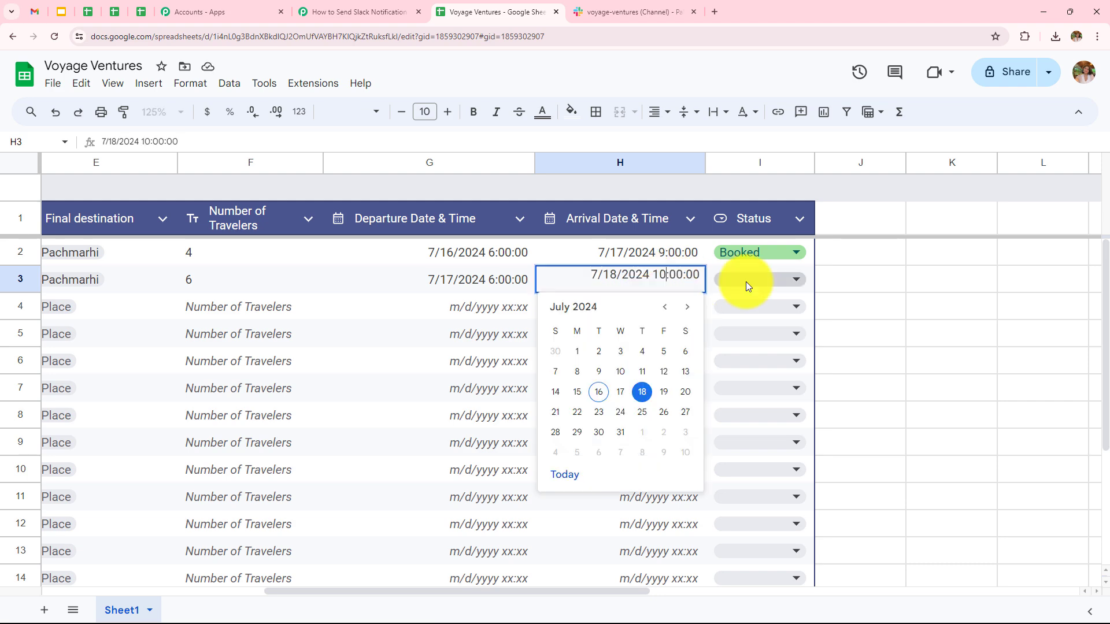
left_click(746, 282)
left_click(763, 305)
left_click_drag(659, 593, 345, 569)
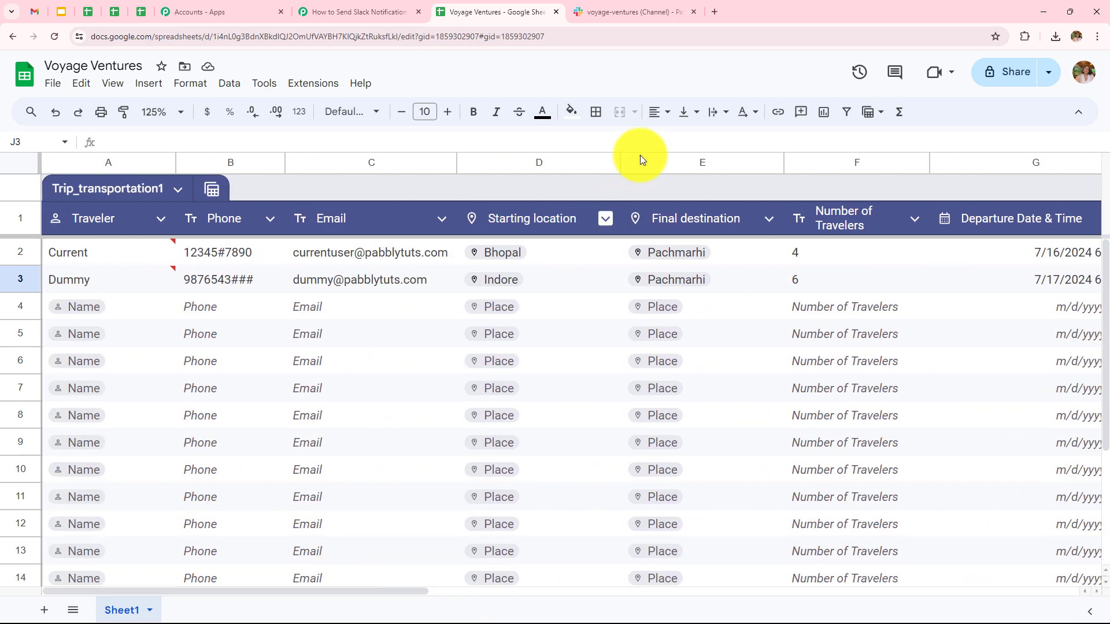
left_click(623, 16)
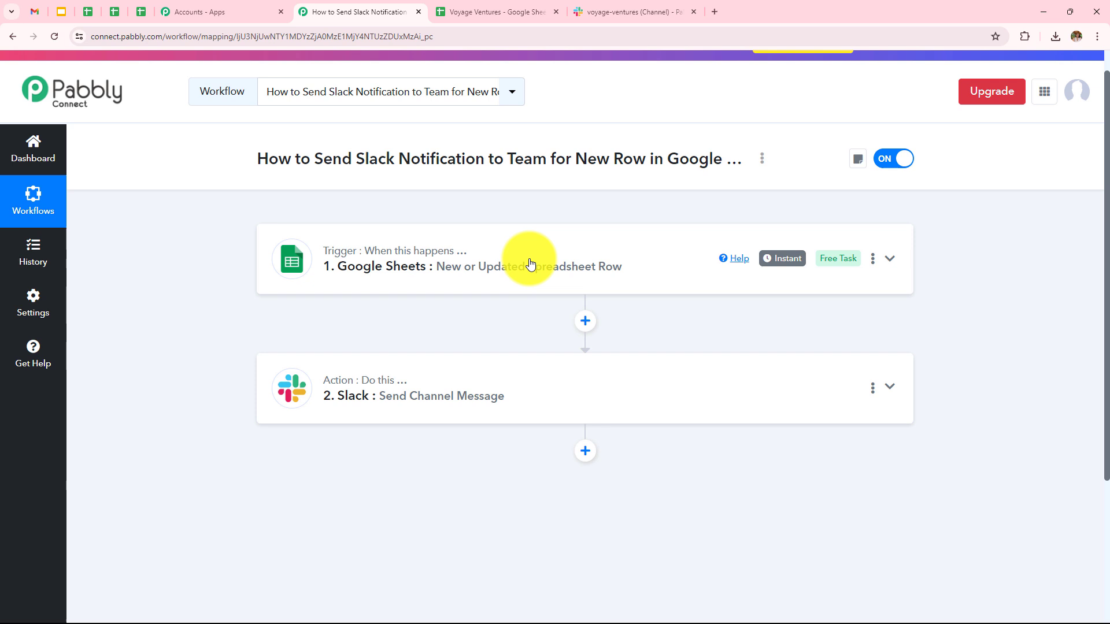
left_click(529, 266)
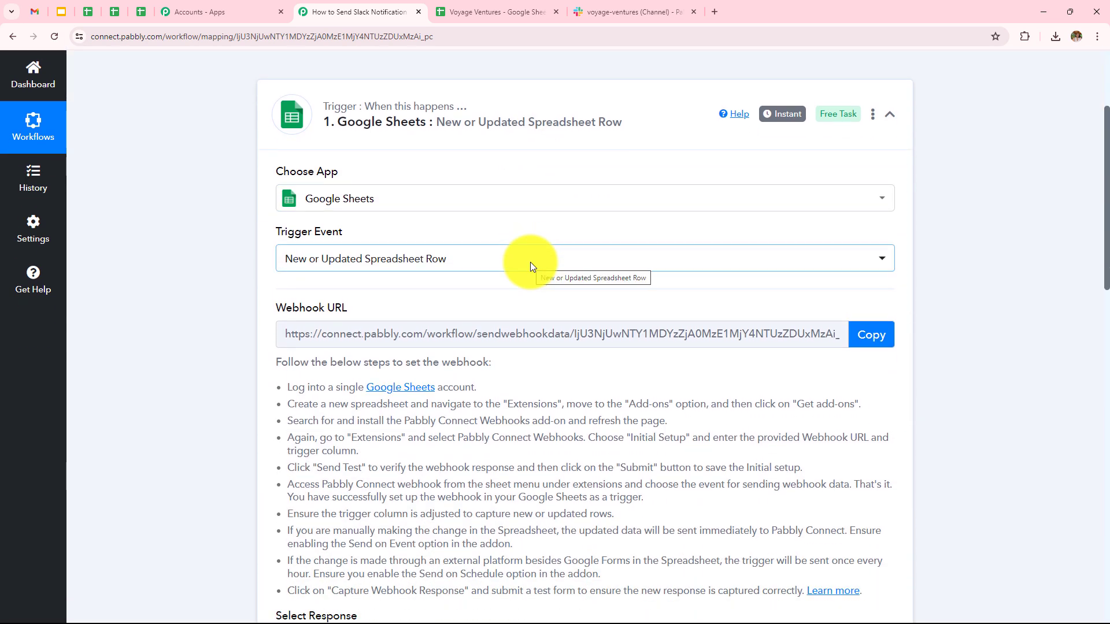
Review the trigger response and the Slack Message field mapping, then collapse the Slack action
scroll(529, 262, "down", 6)
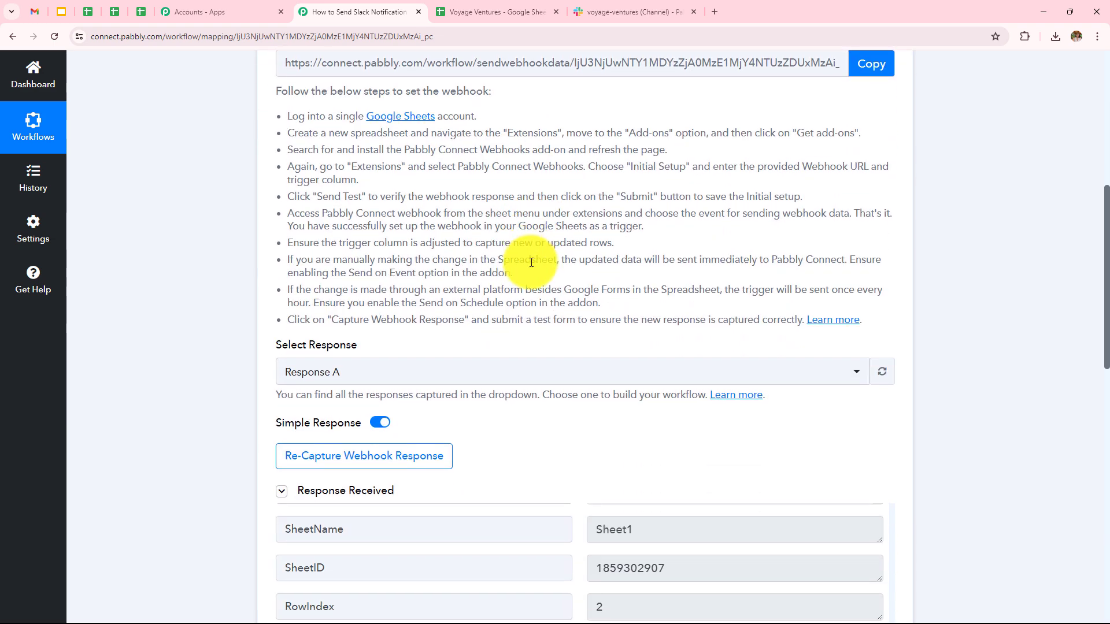
scroll(633, 327, "down", 8)
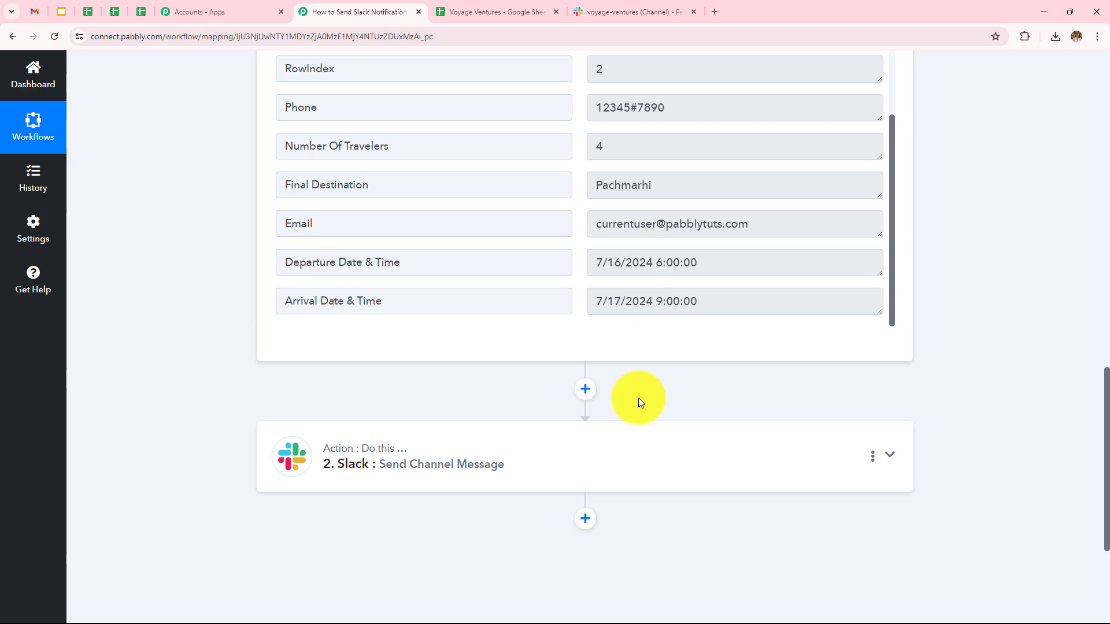
left_click(639, 430)
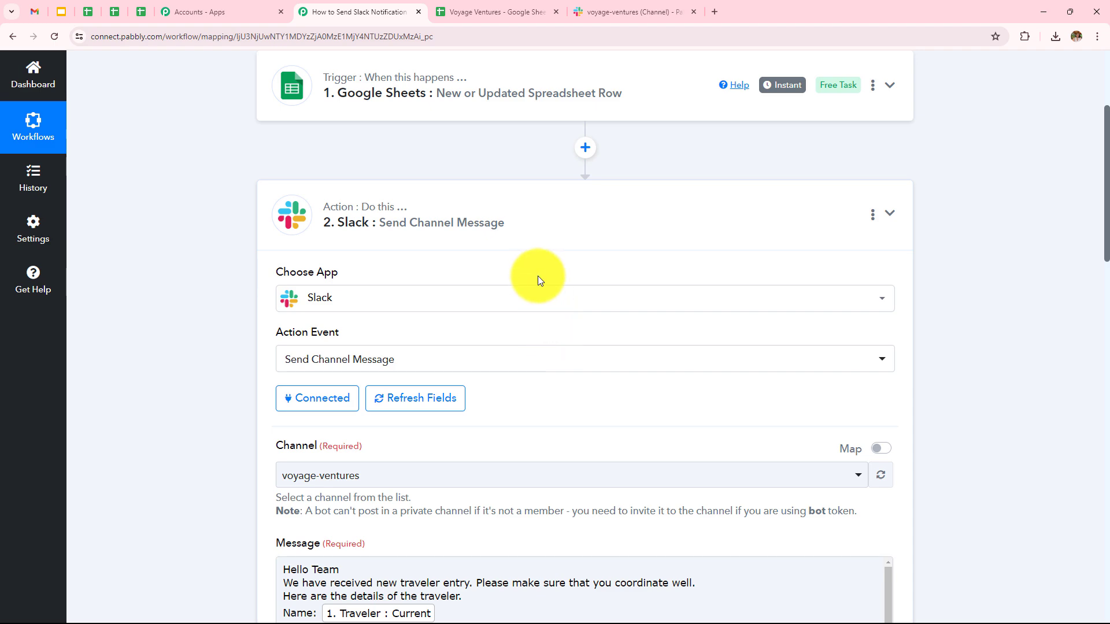
scroll(537, 275, "down", 4)
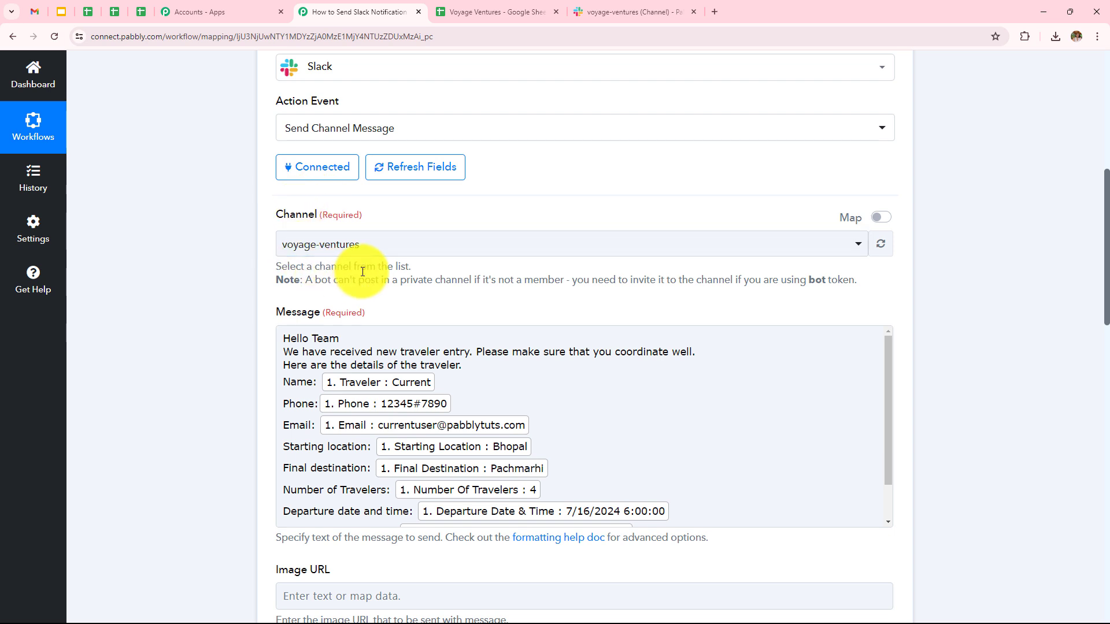
scroll(587, 254, "down", 2)
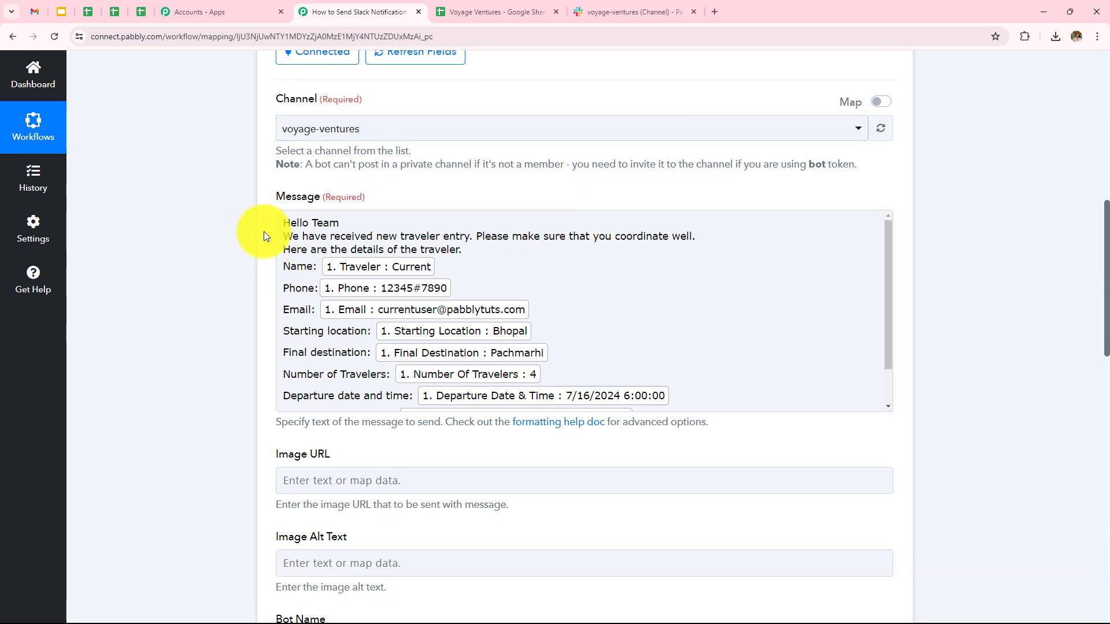
left_click(279, 224)
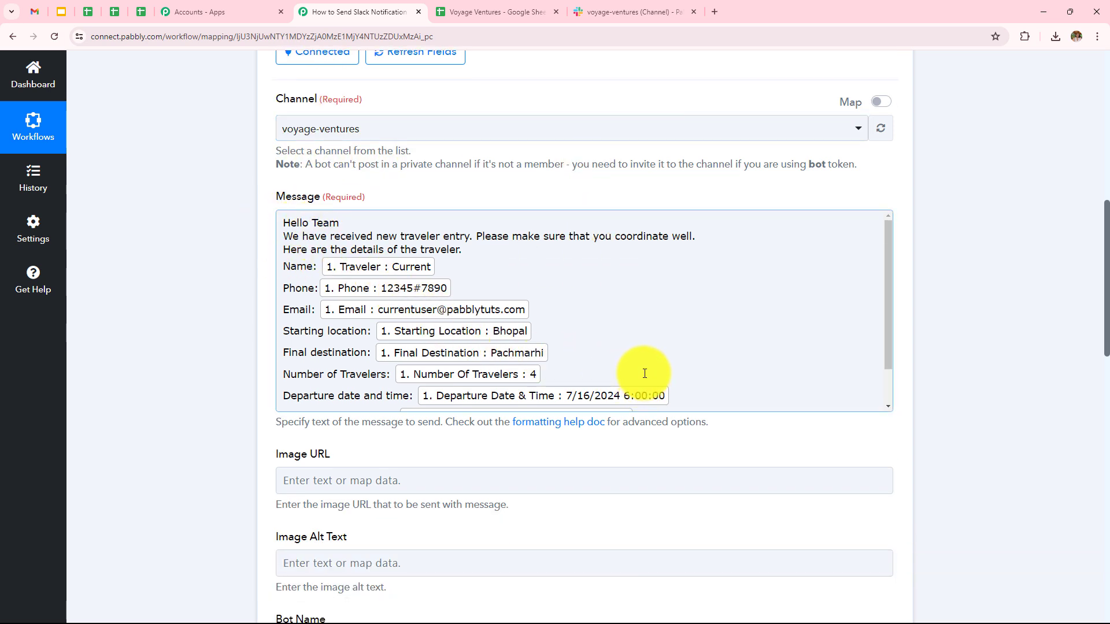
scroll(642, 373, "down", 2)
scroll(625, 386, "down", 10)
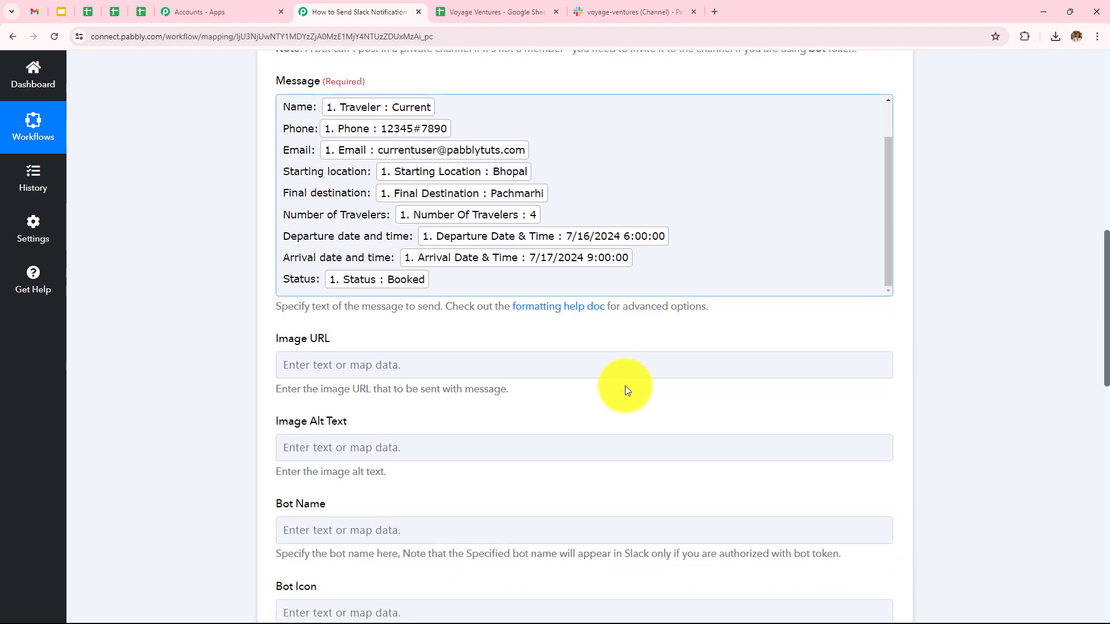
scroll(603, 408, "down", 6)
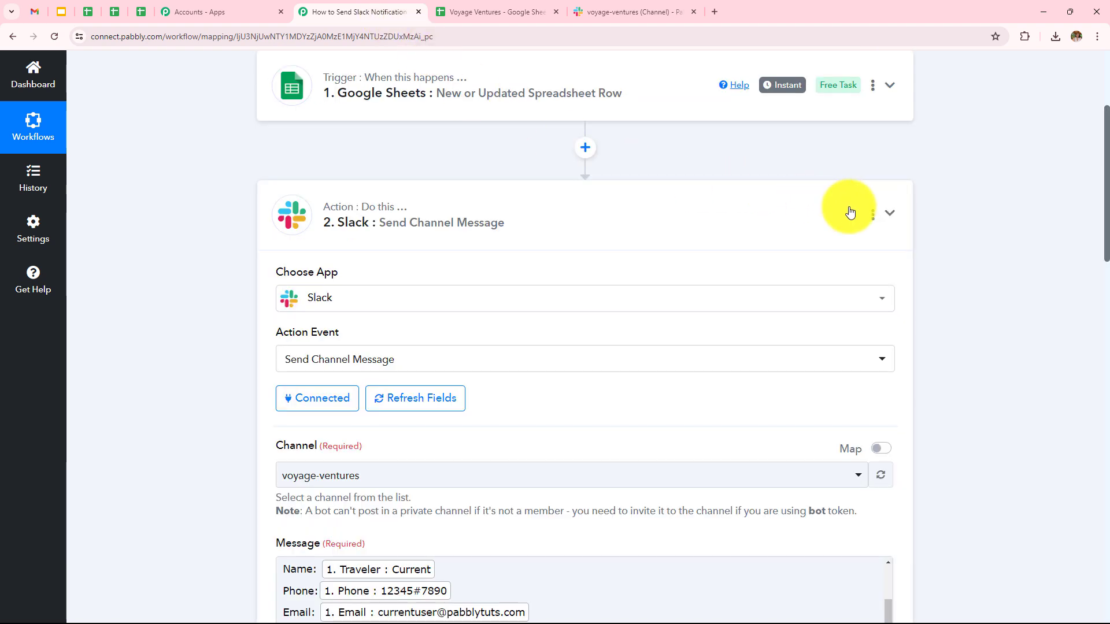
left_click(893, 214)
scroll(373, 219, "up", 3)
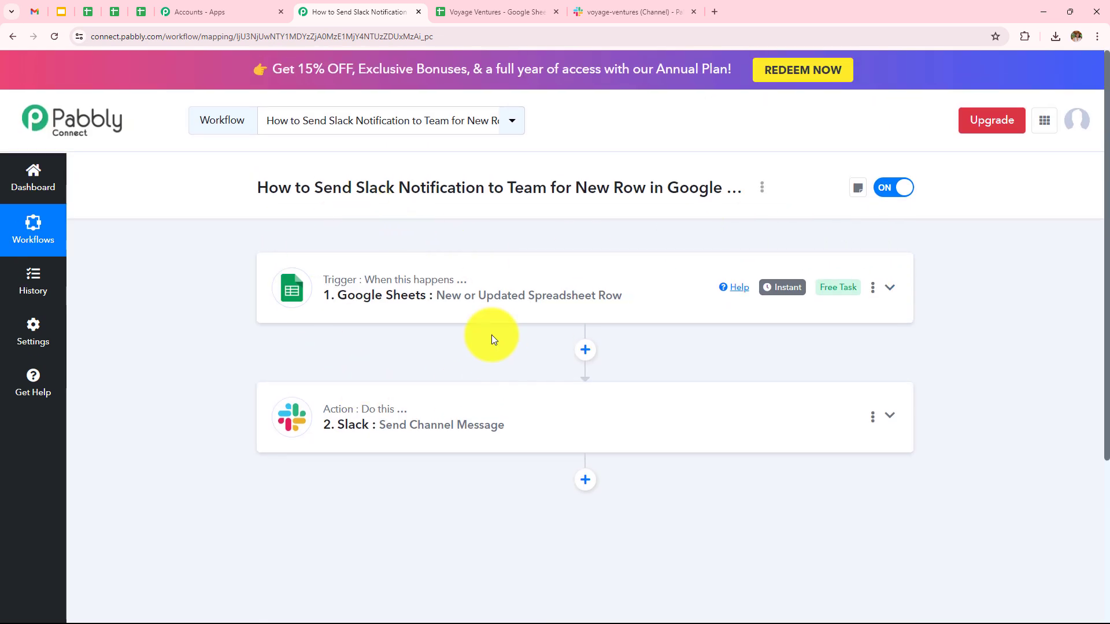